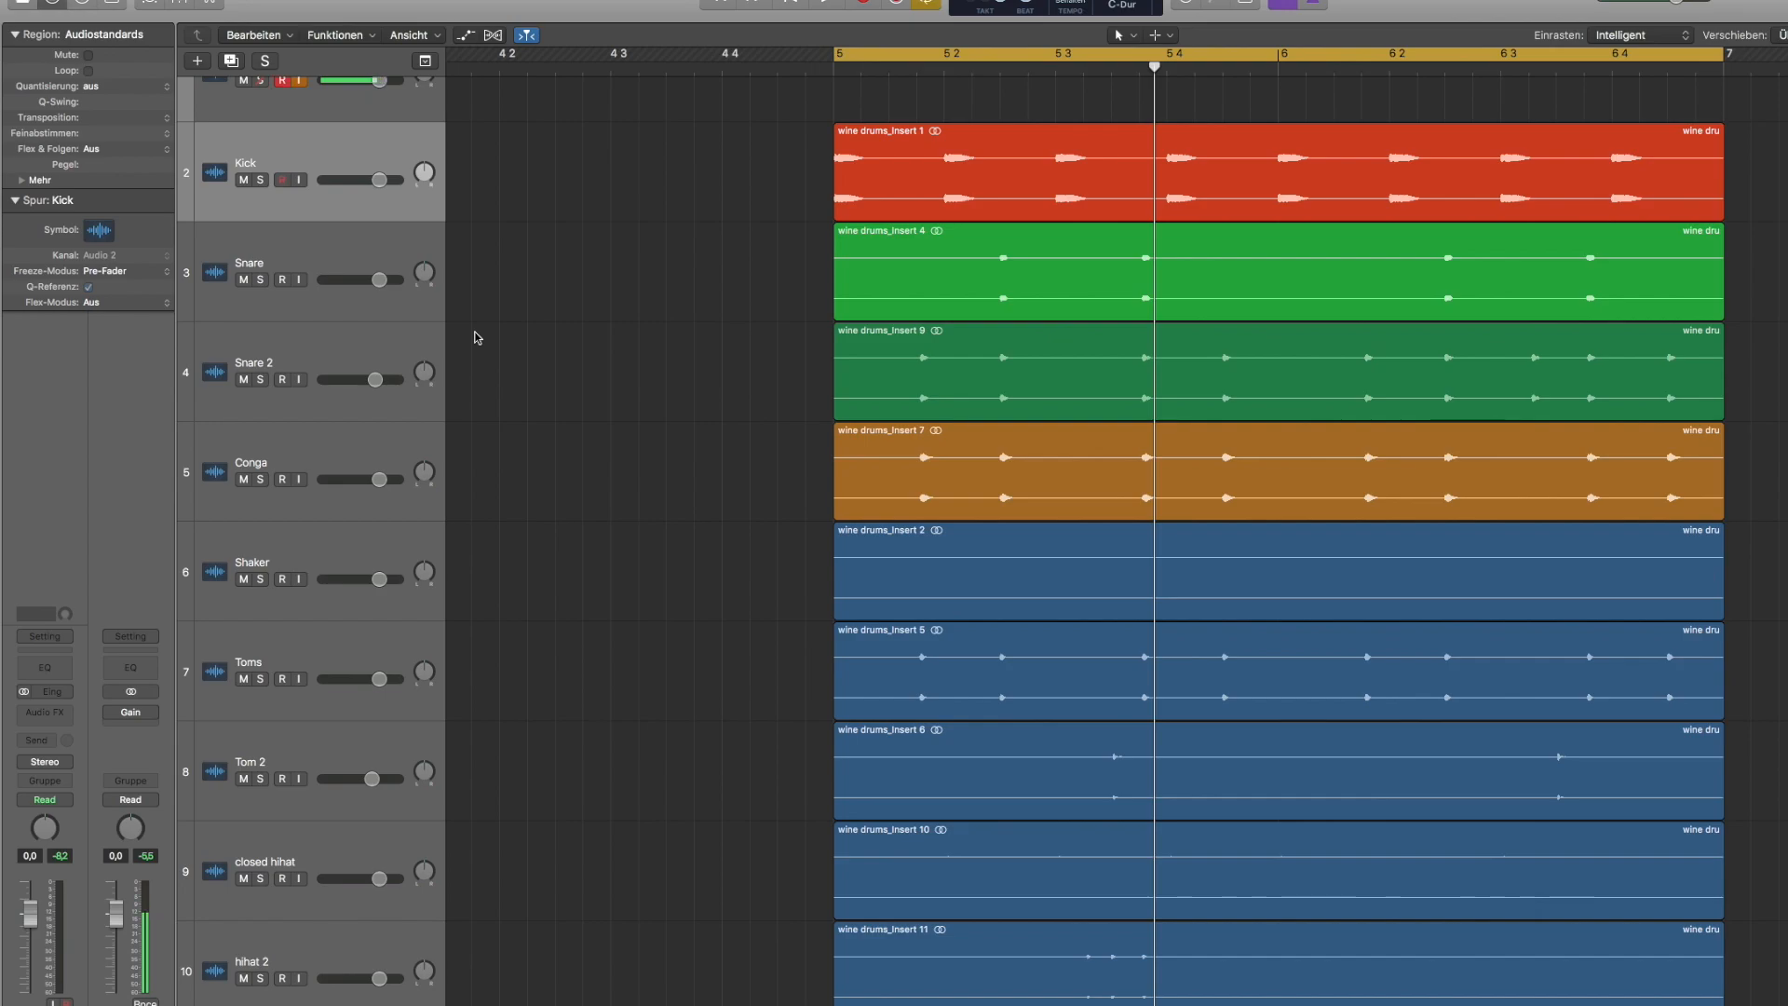
# Step: Play the full drum loop with all tracks to hear the unprocessed mix
pyautogui.click(706, 501)
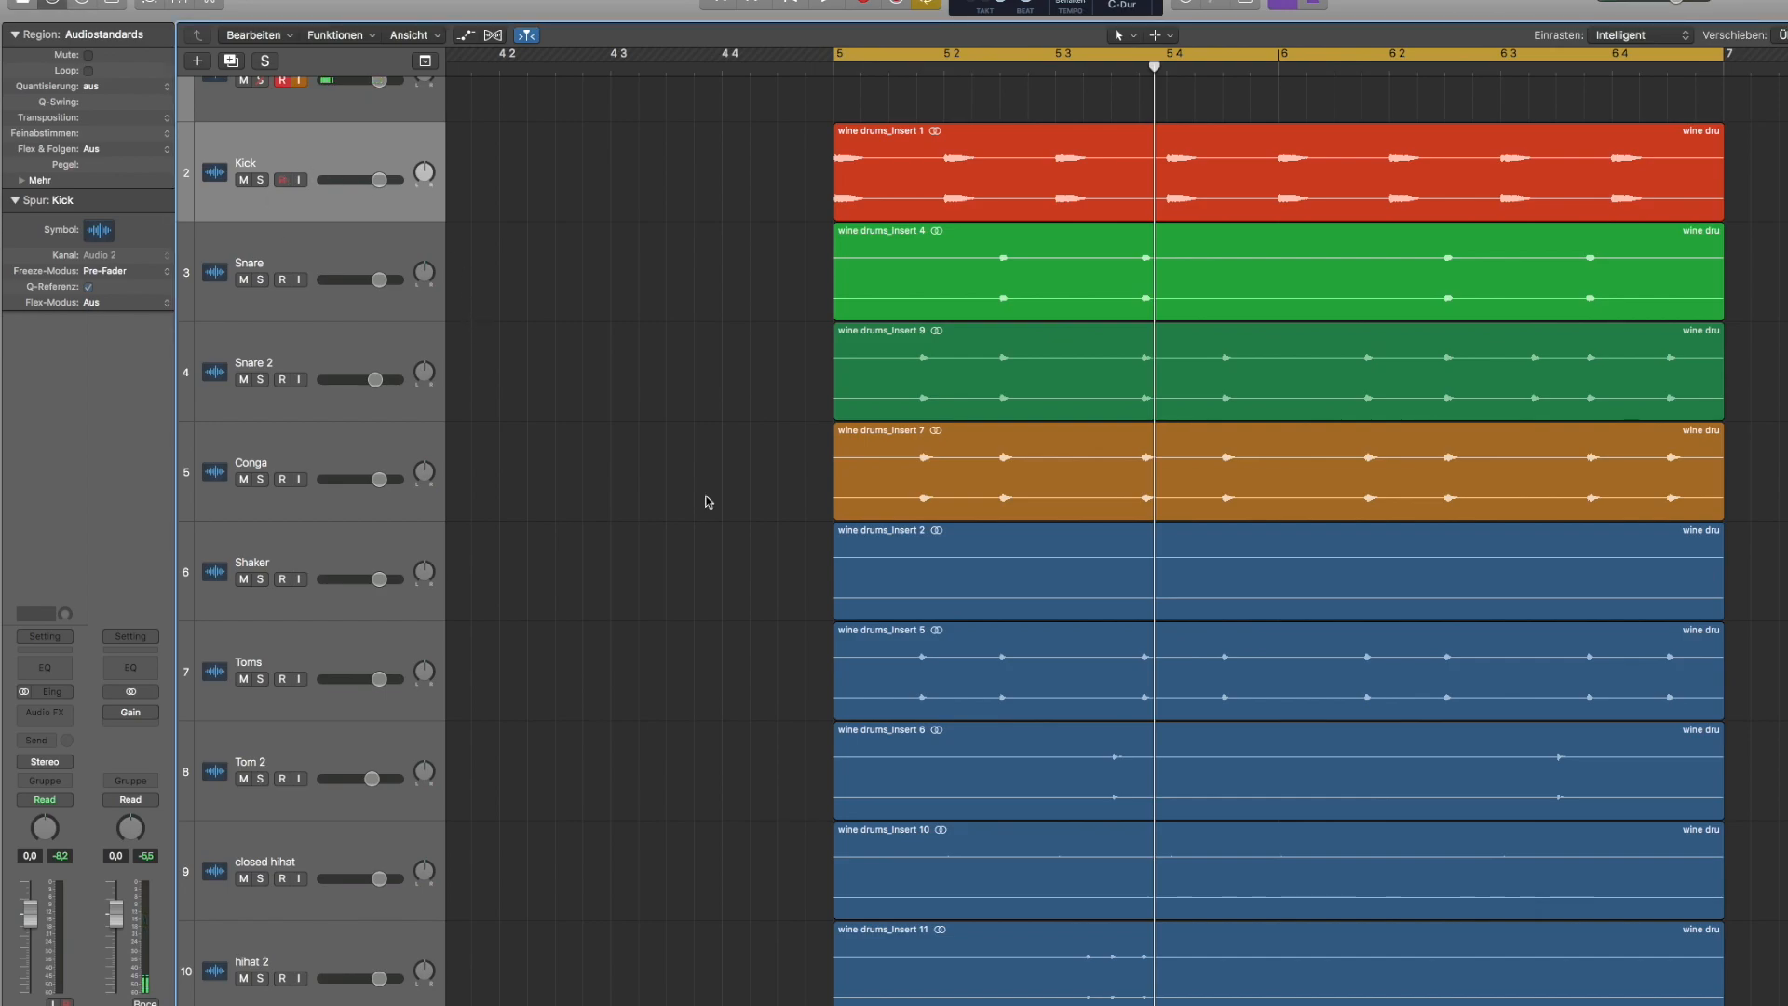
pyautogui.press('space')
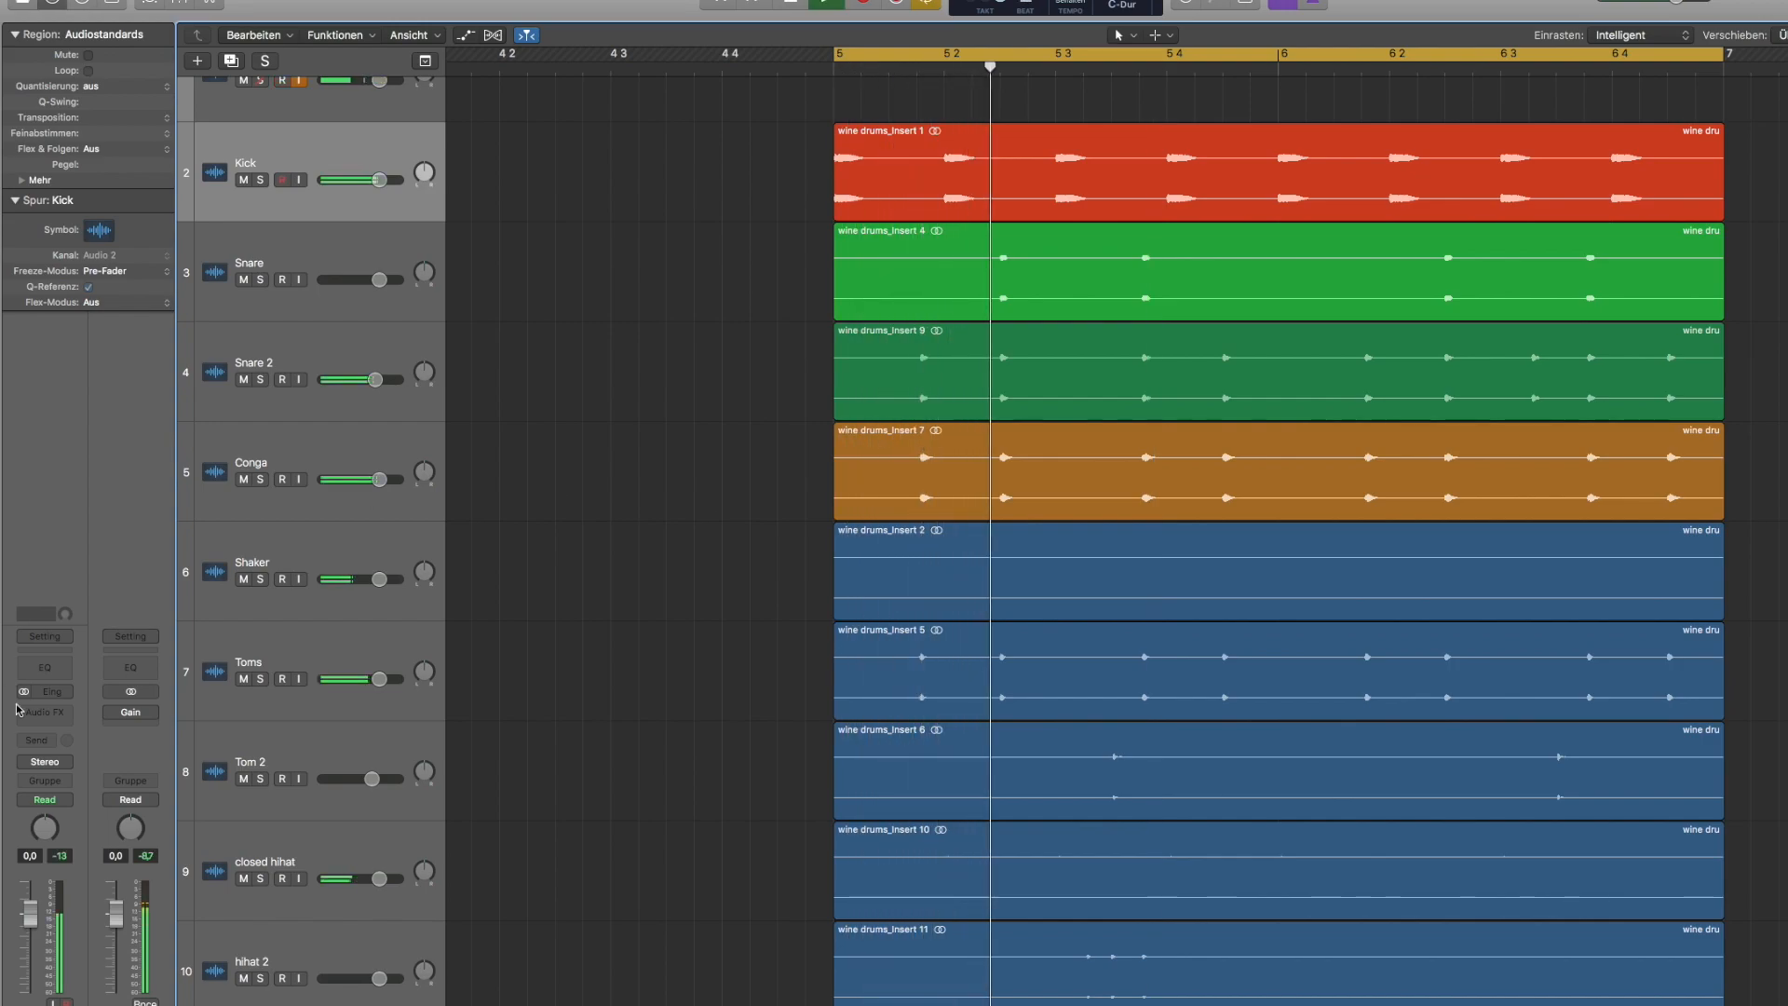
pyautogui.moveTo(33, 927); pyautogui.dragTo(34, 924)
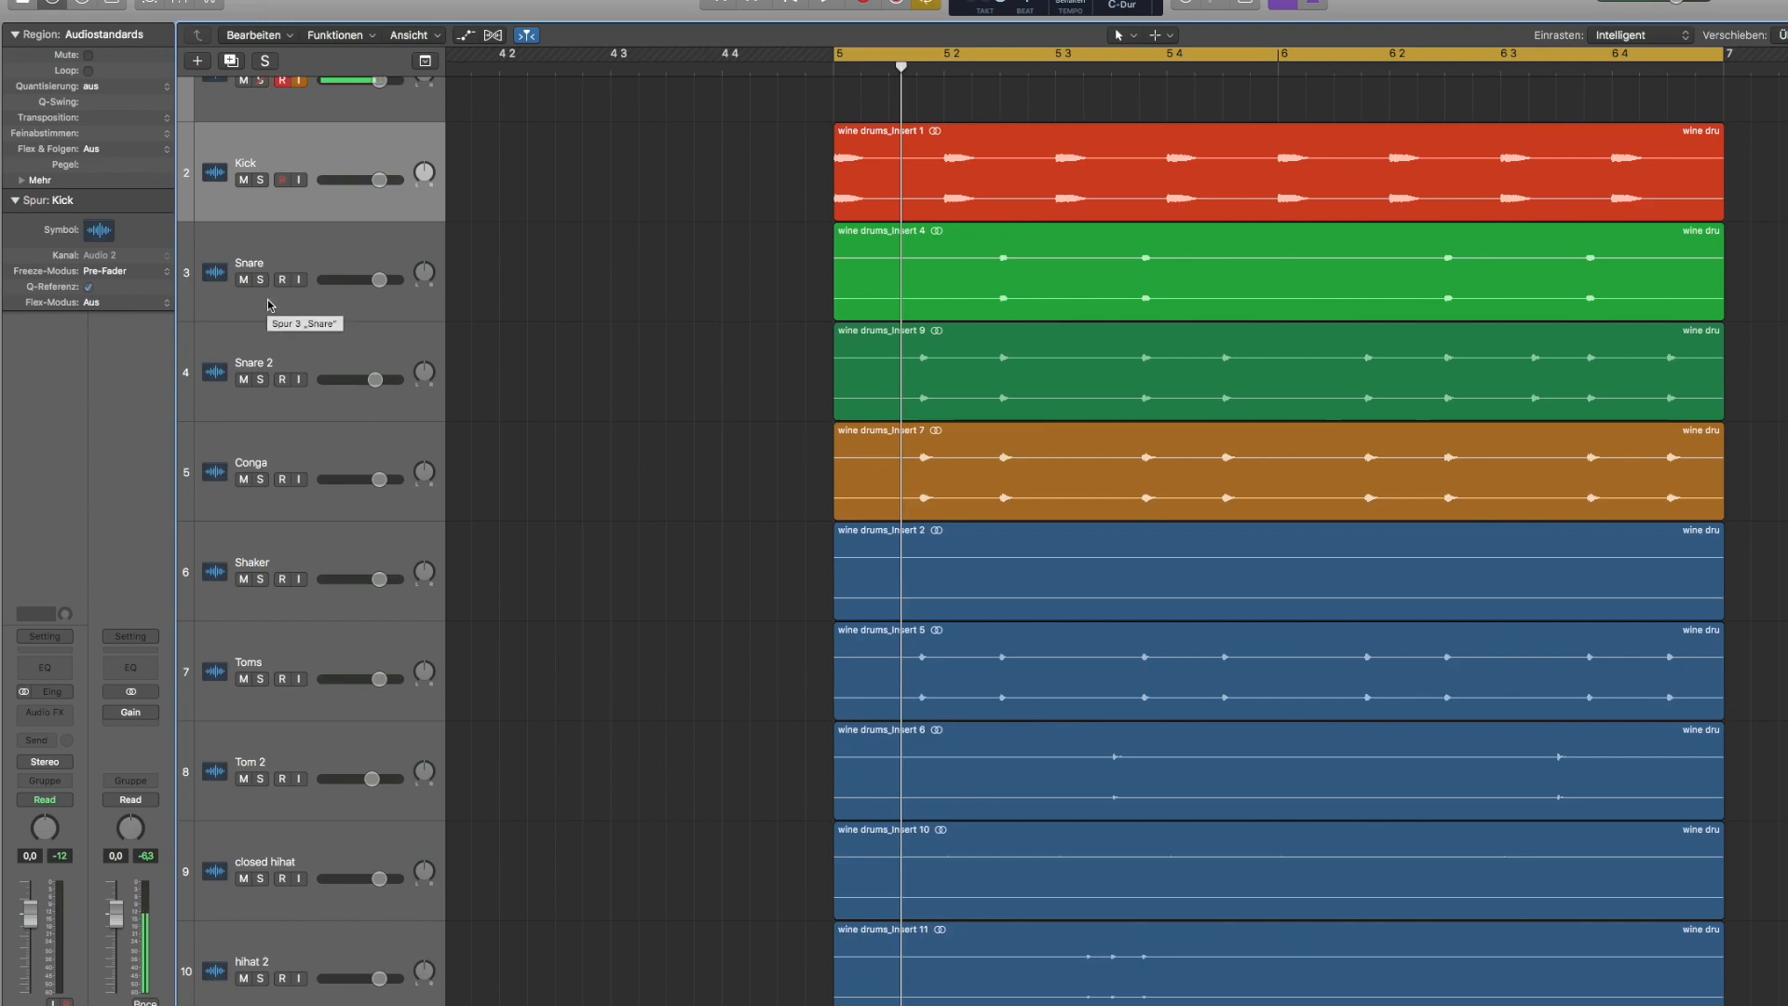
# Step: Solo the Kick track, insert a stereo Compressor on it and choose the Studio VCA model
pyautogui.click(262, 181)
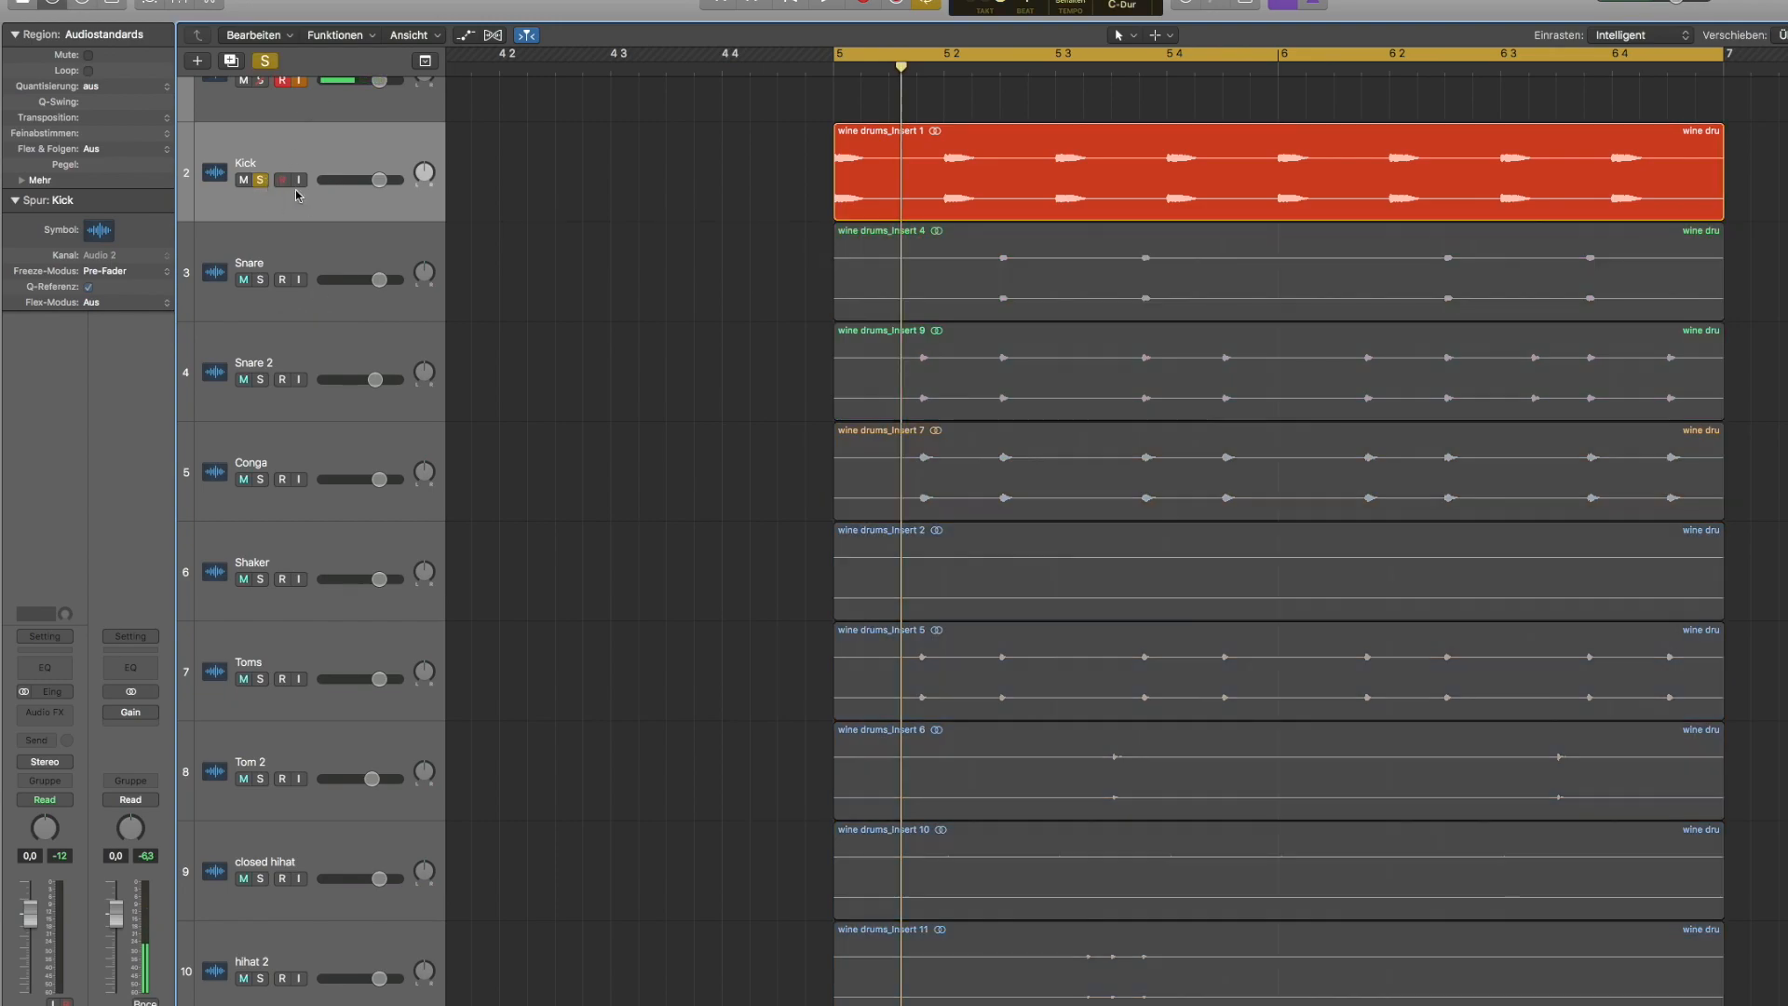
pyautogui.click(66, 712)
pyautogui.moveTo(100, 746)
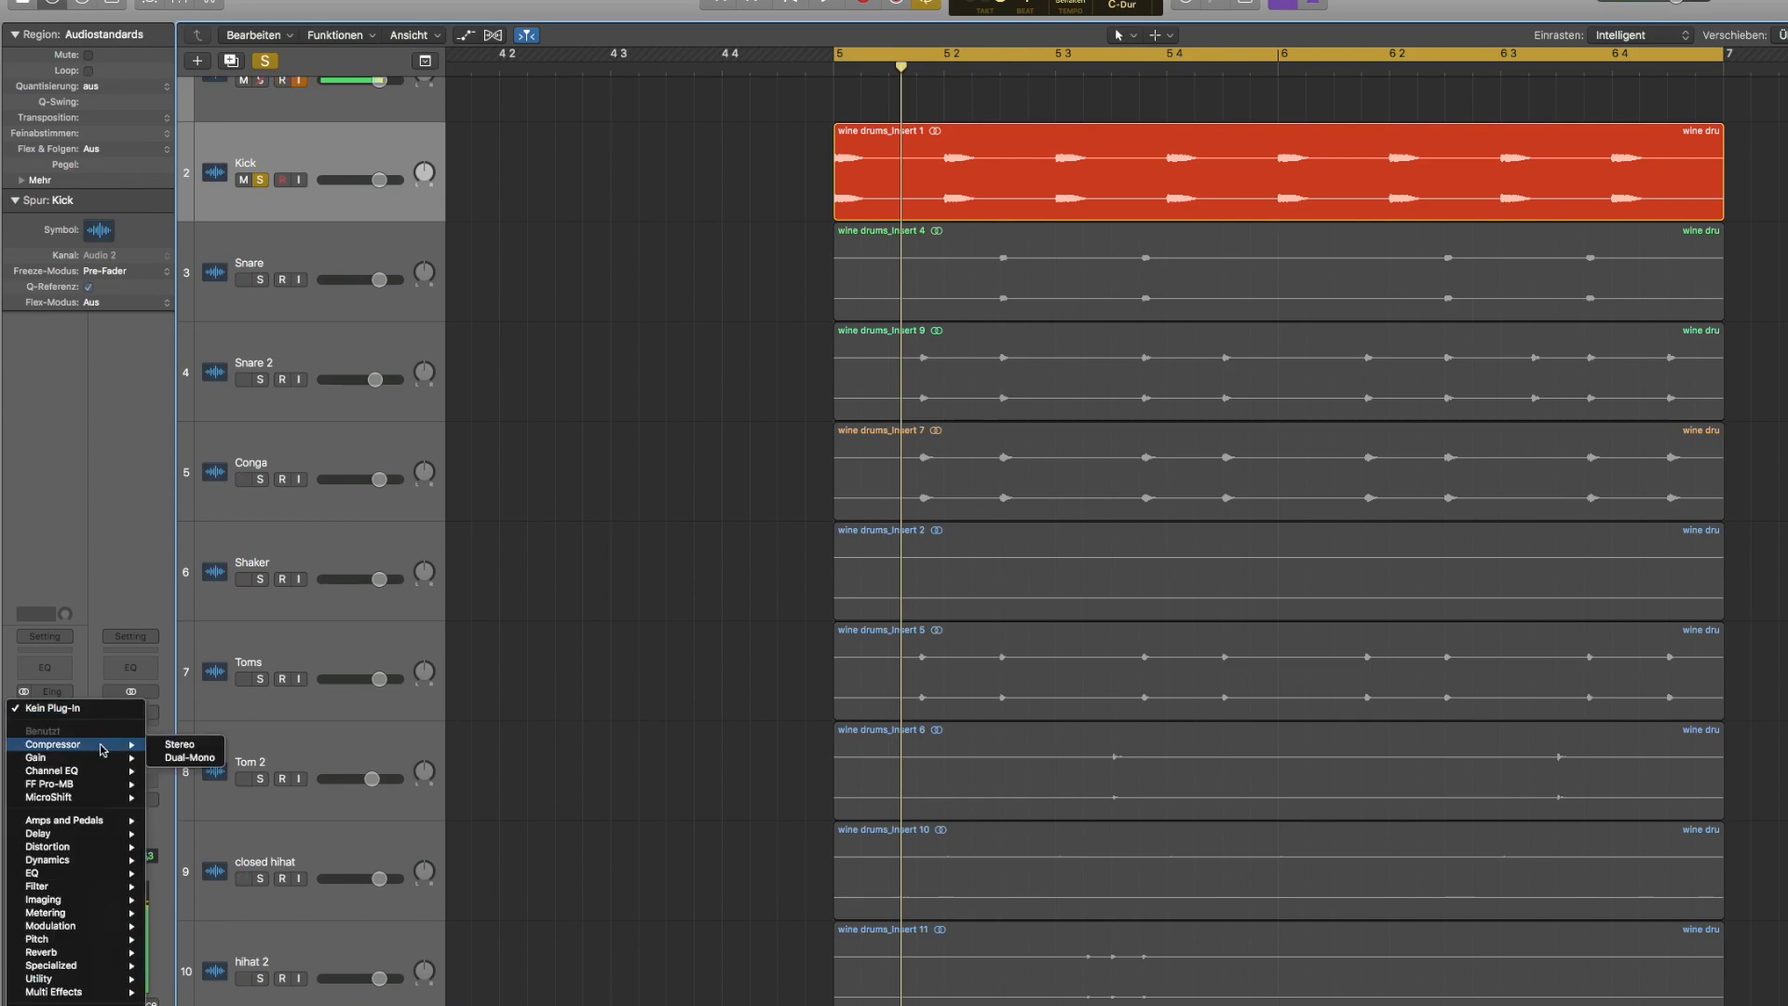
pyautogui.click(189, 747)
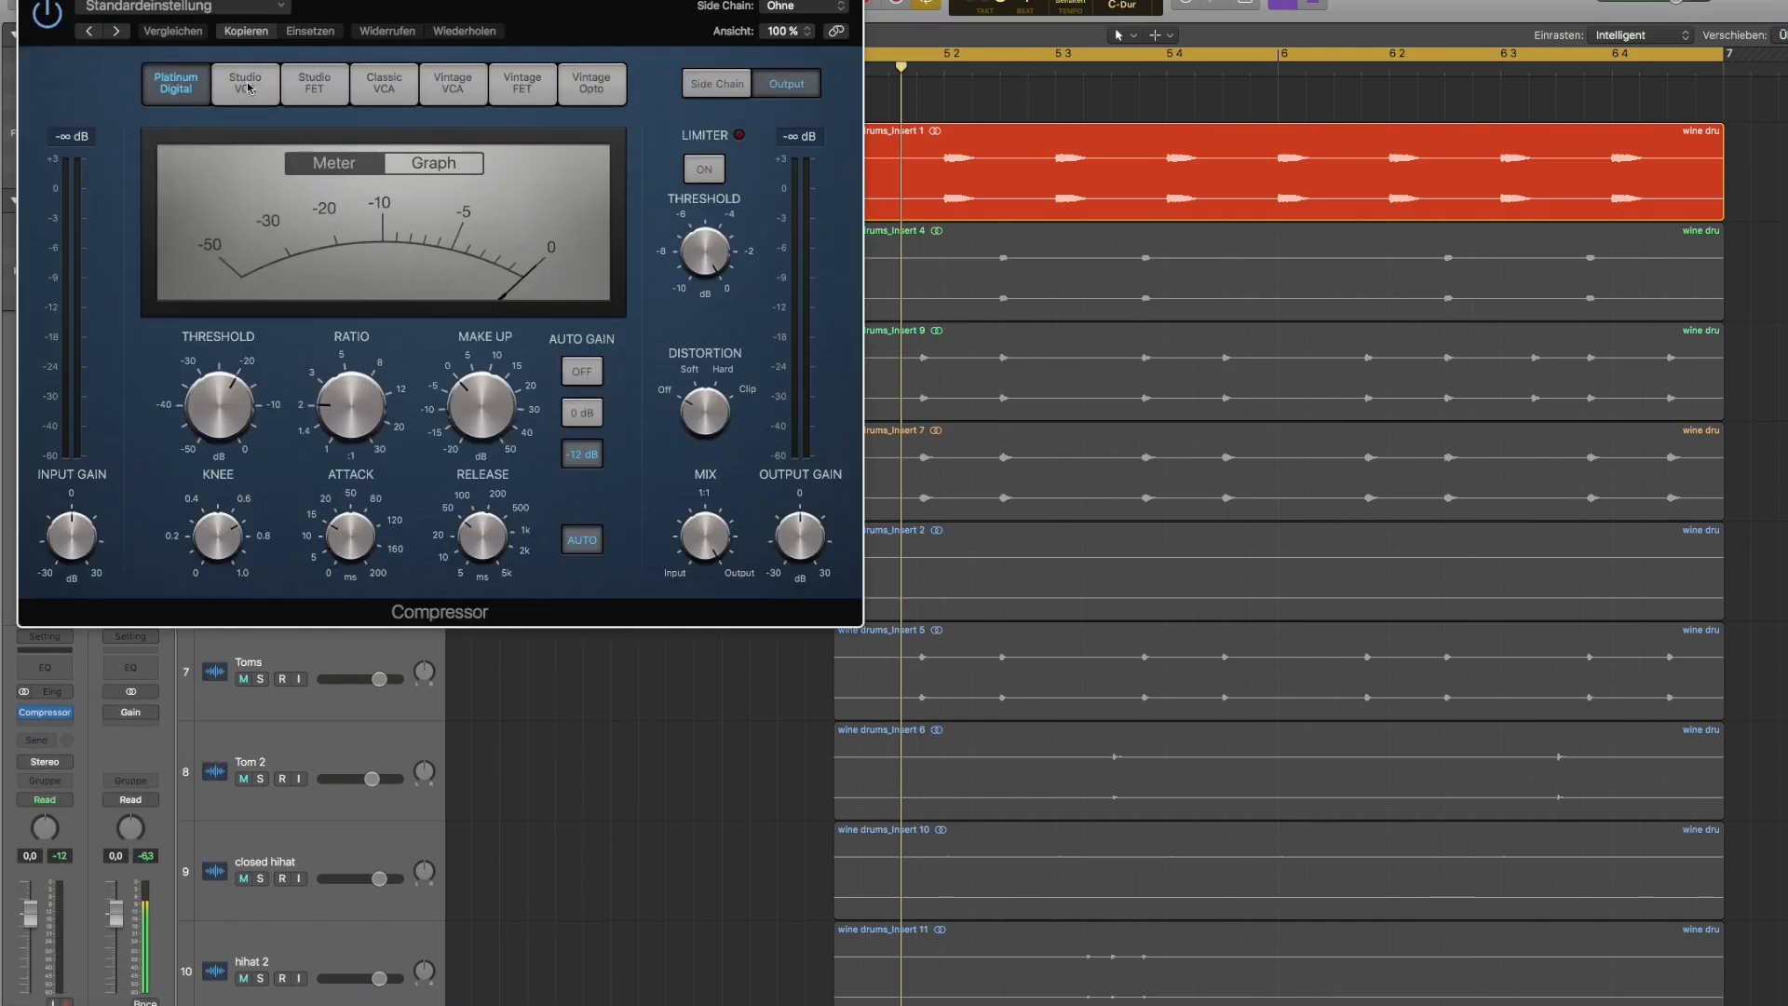
pyautogui.click(264, 101)
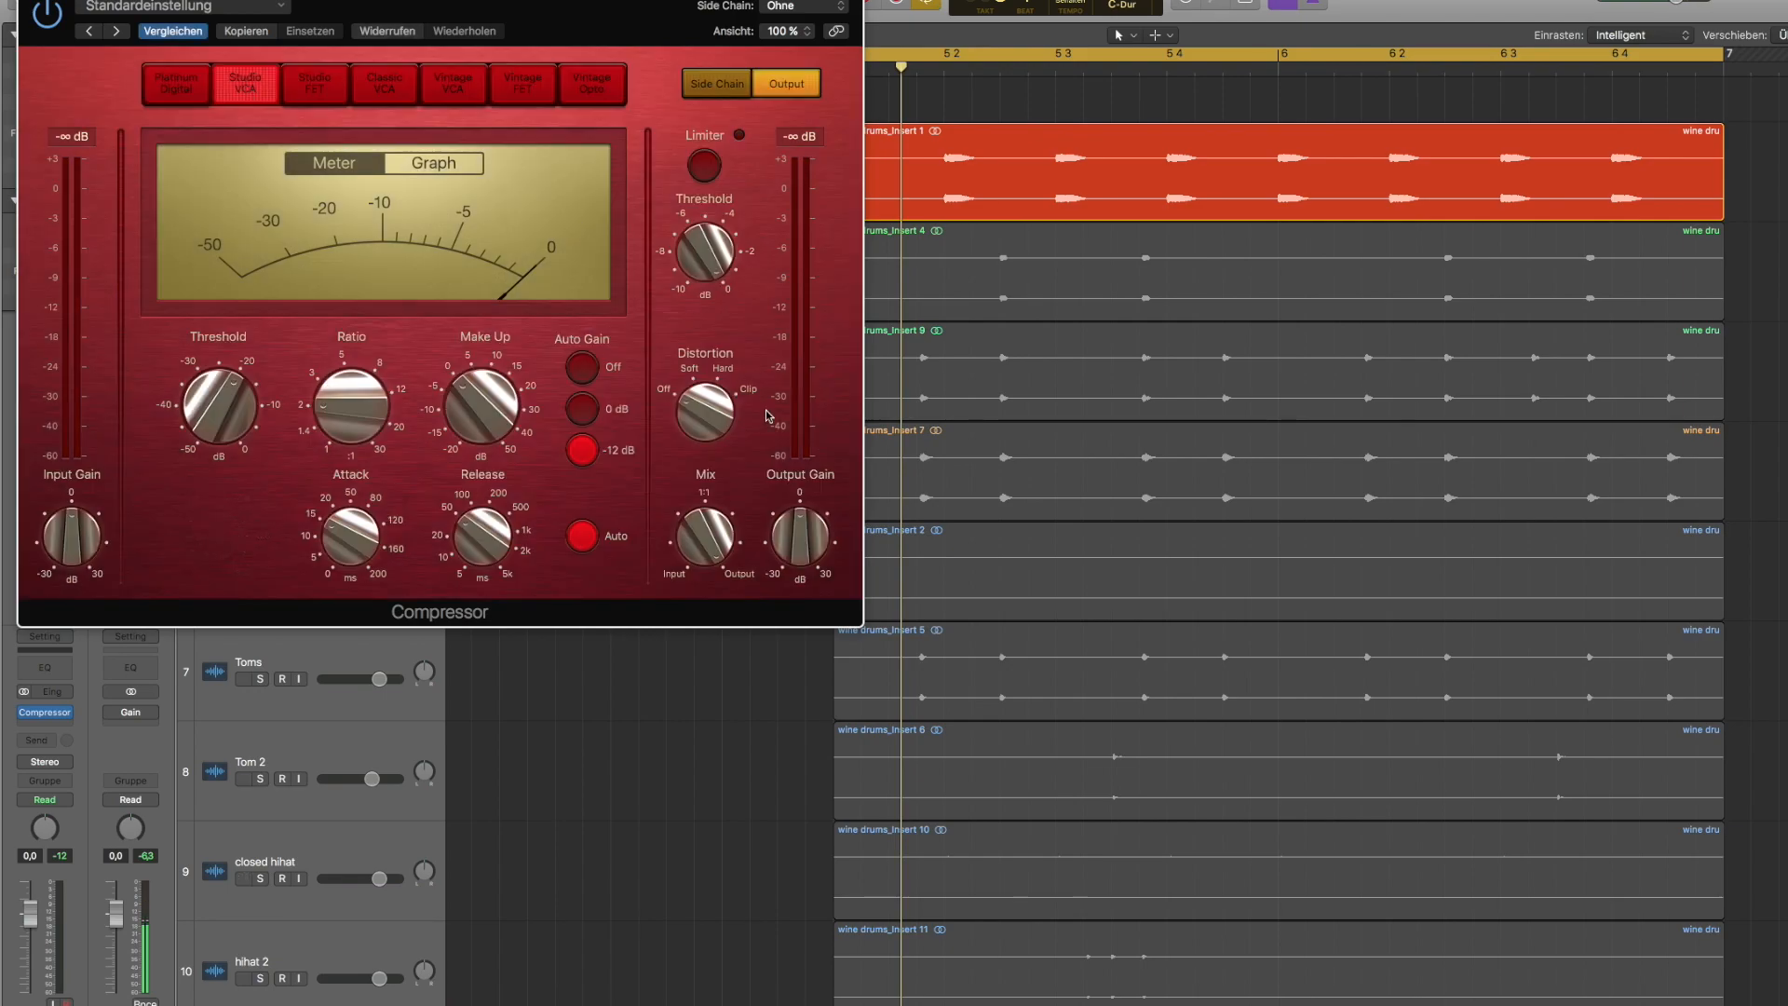
# Step: Set the Kick compressor's attack to 11.5 ms and adjust its release
pyautogui.moveTo(705, 533)
pyautogui.moveTo(470, 5); pyautogui.dragTo(1164, 96)
pyautogui.moveTo(1416, 652)
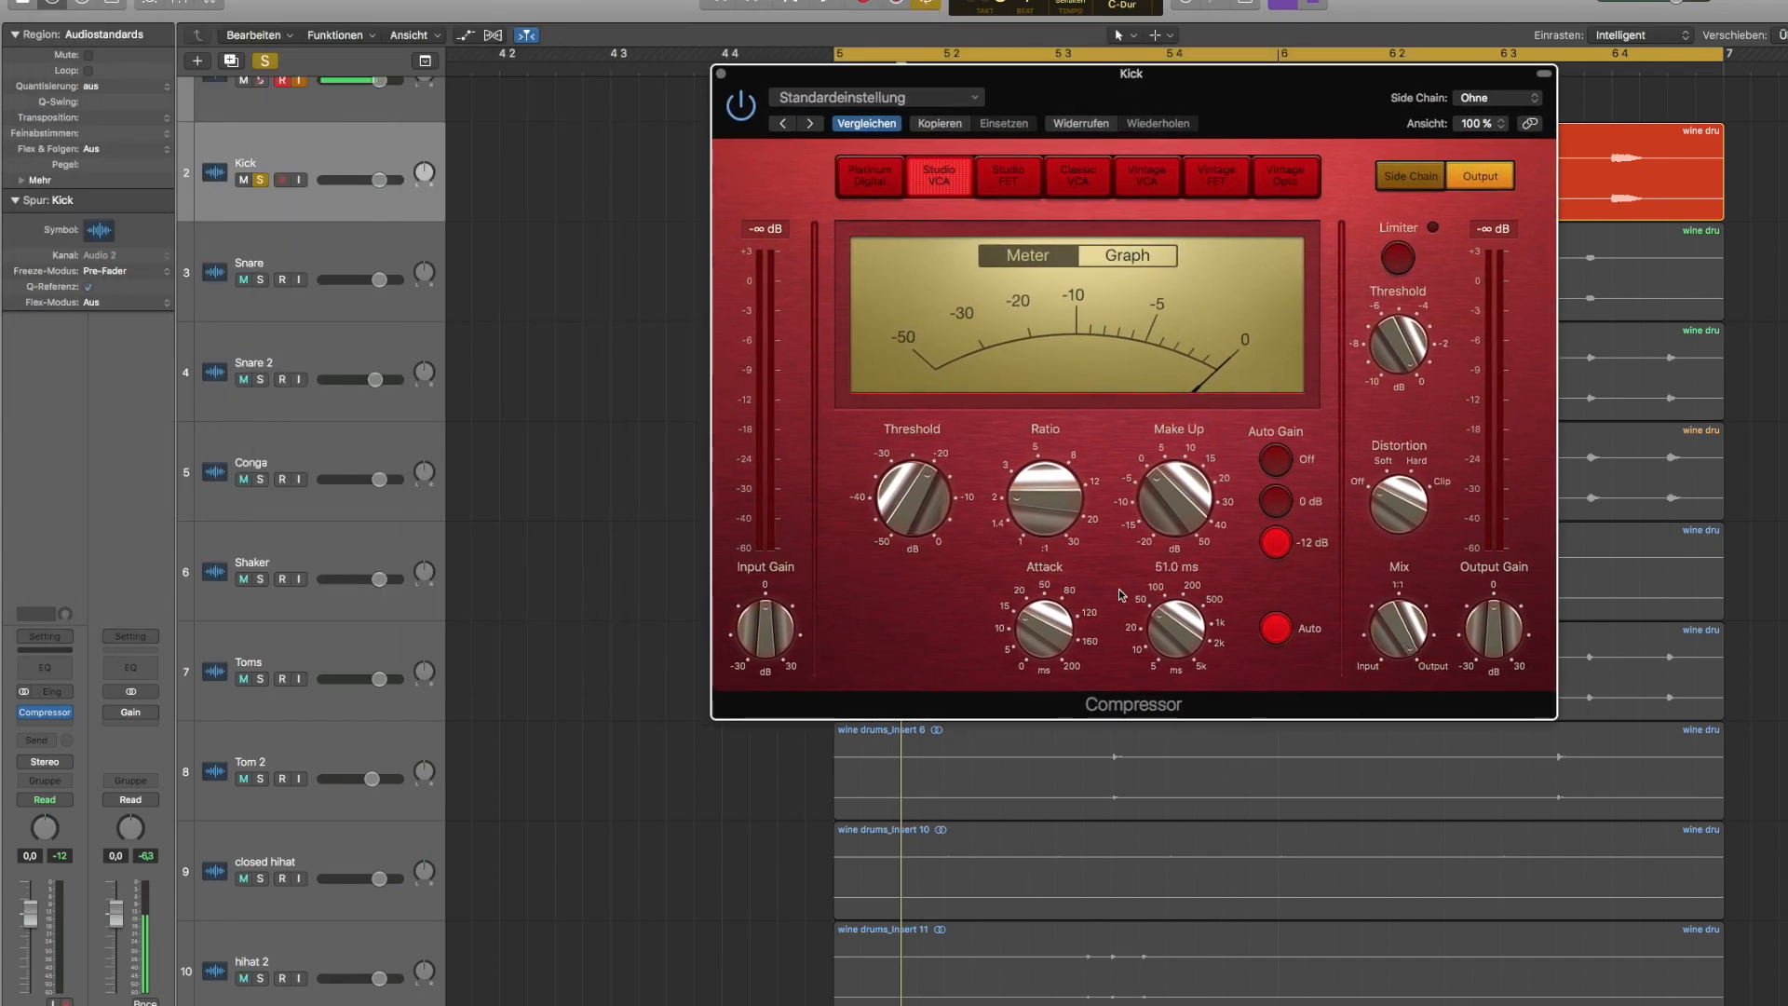
pyautogui.moveTo(1067, 633)
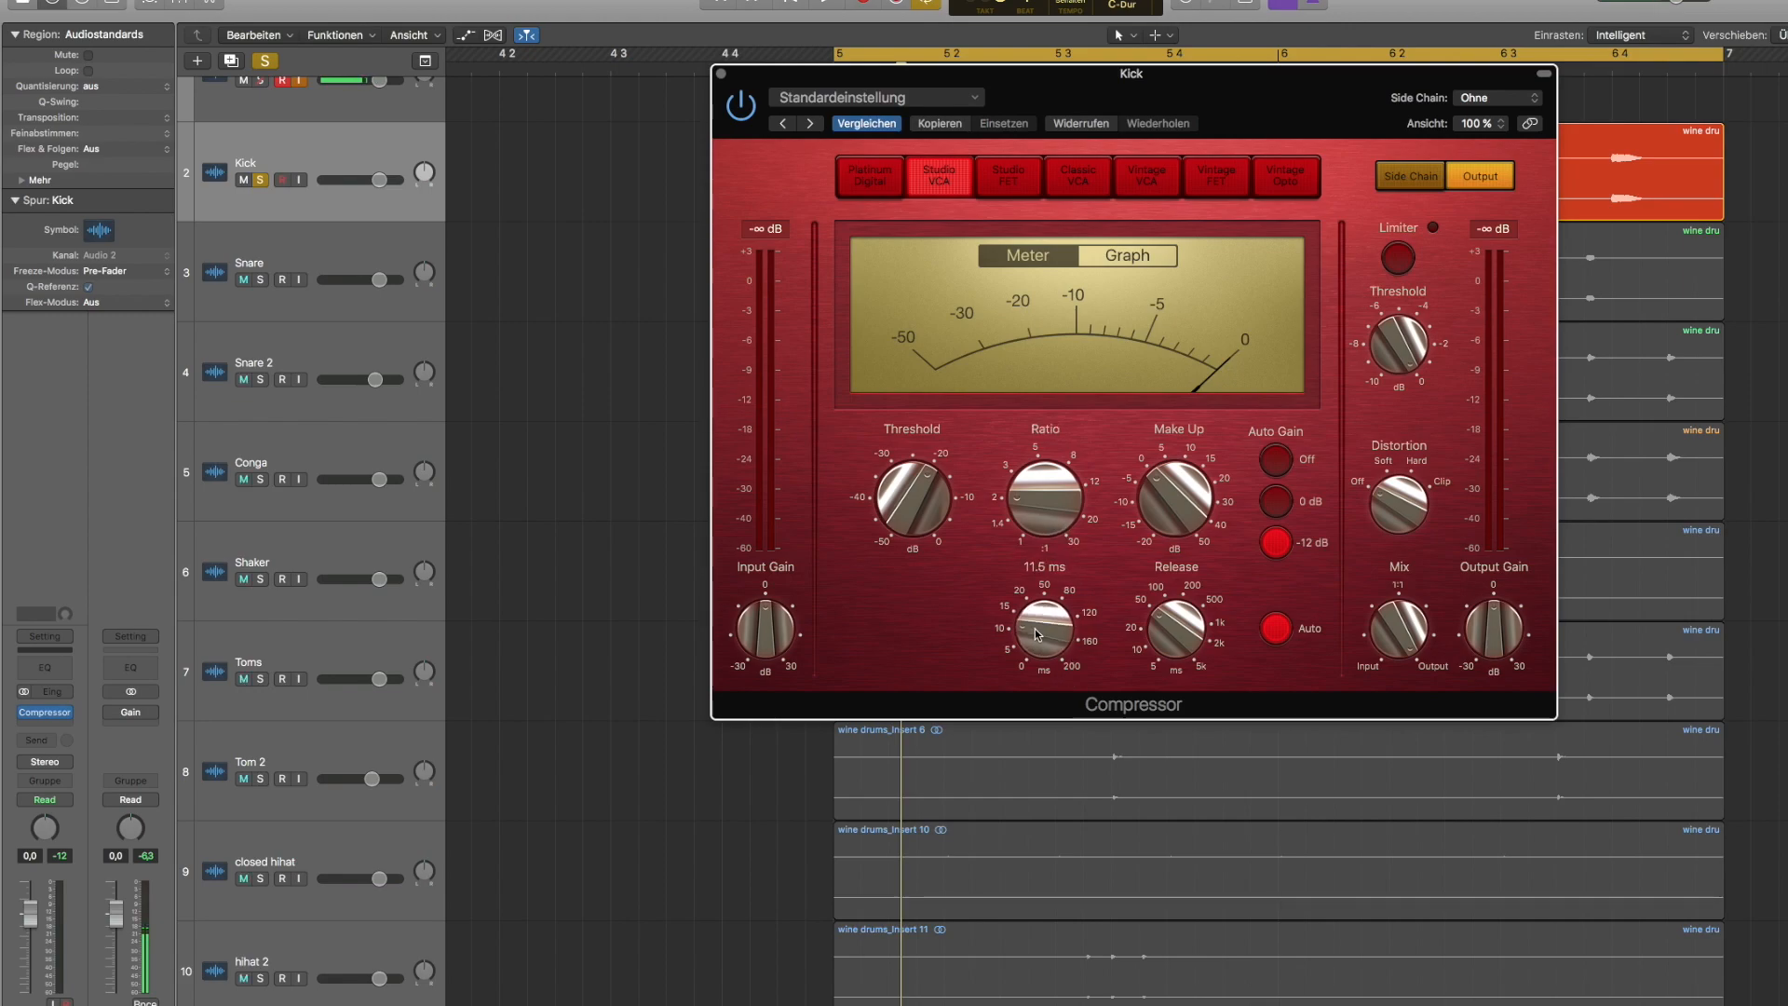
pyautogui.moveTo(1156, 645); pyautogui.dragTo(1159, 550)
pyautogui.moveTo(1148, 77); pyautogui.dragTo(1211, 412)
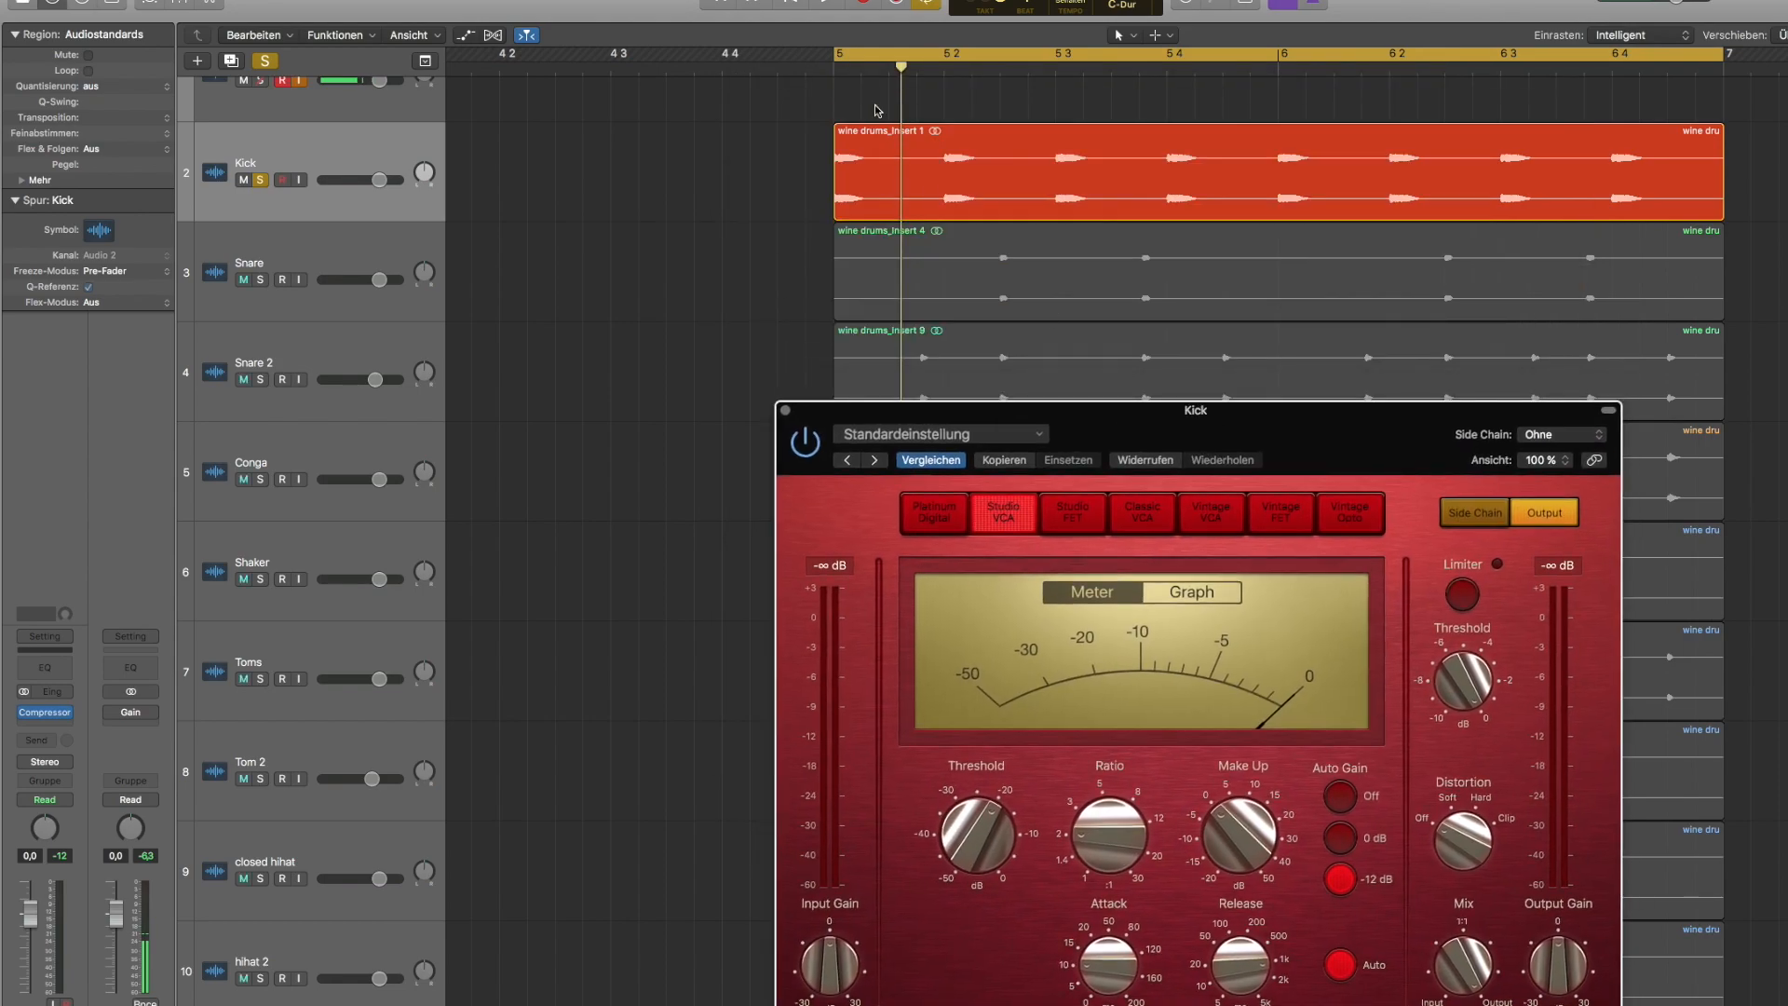
# Step: Play the soloed kick and lower the compressor's threshold for stronger gain reduction
pyautogui.press('space')
pyautogui.moveTo(1178, 406); pyautogui.dragTo(928, 41)
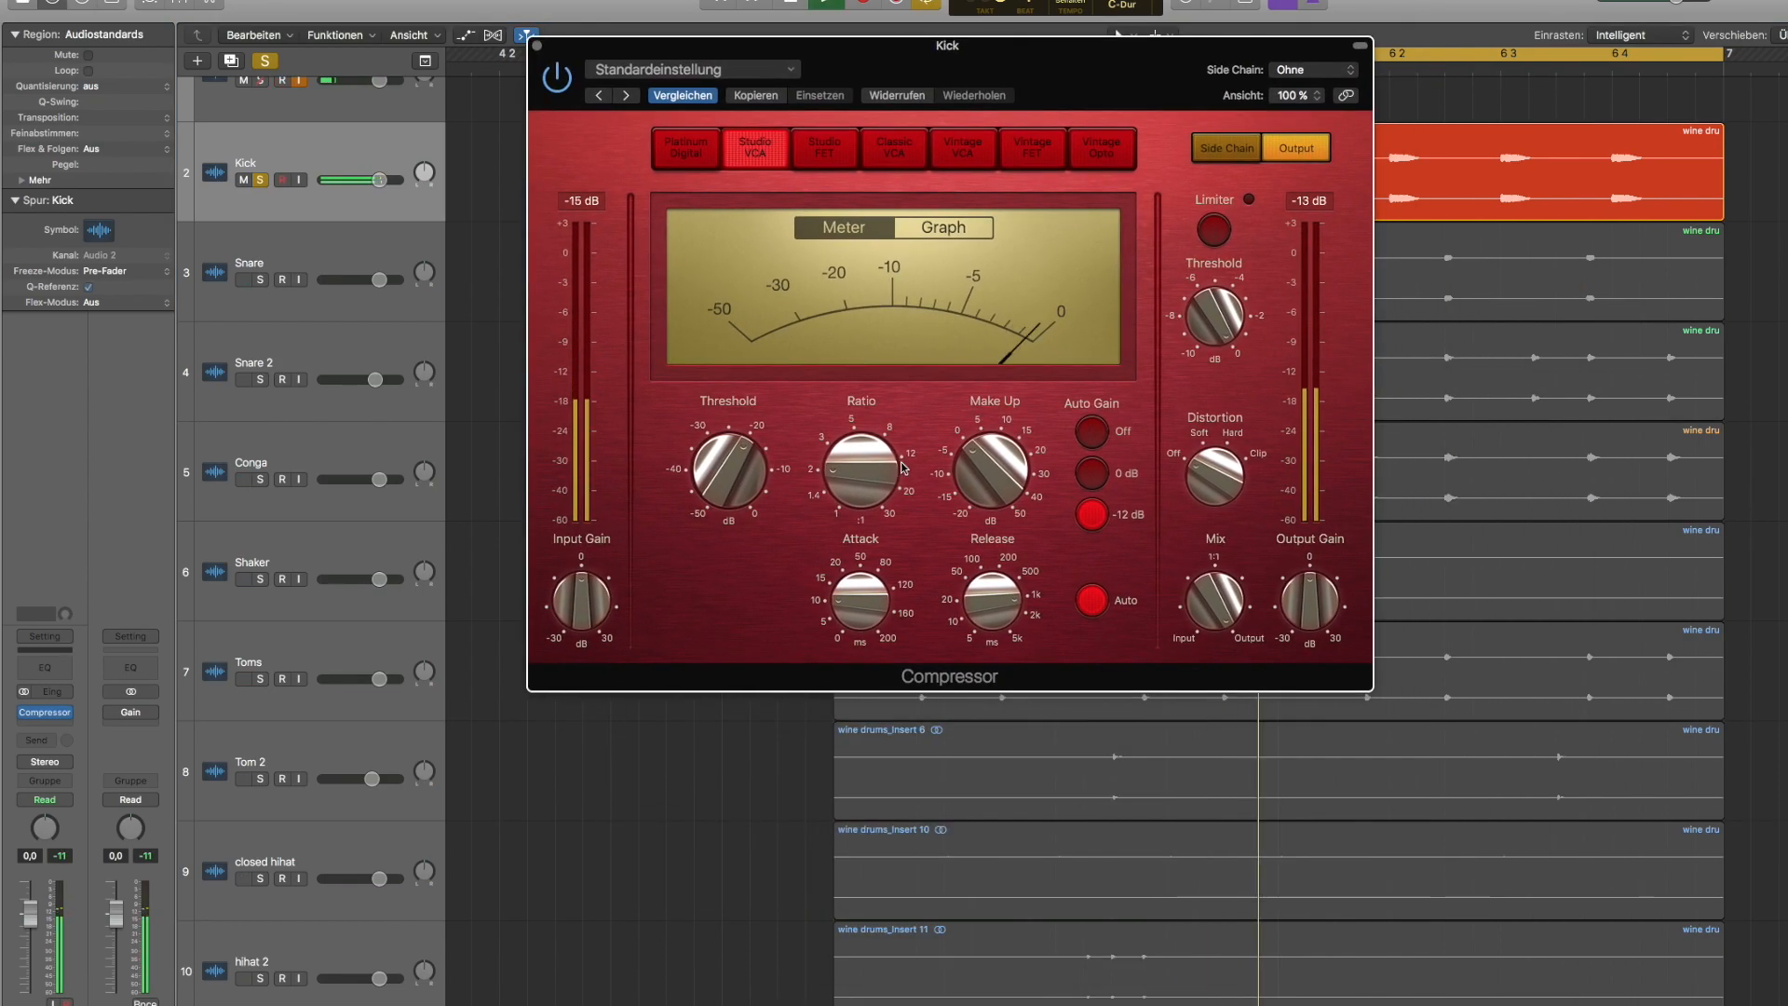
pyautogui.moveTo(752, 454); pyautogui.dragTo(740, 567)
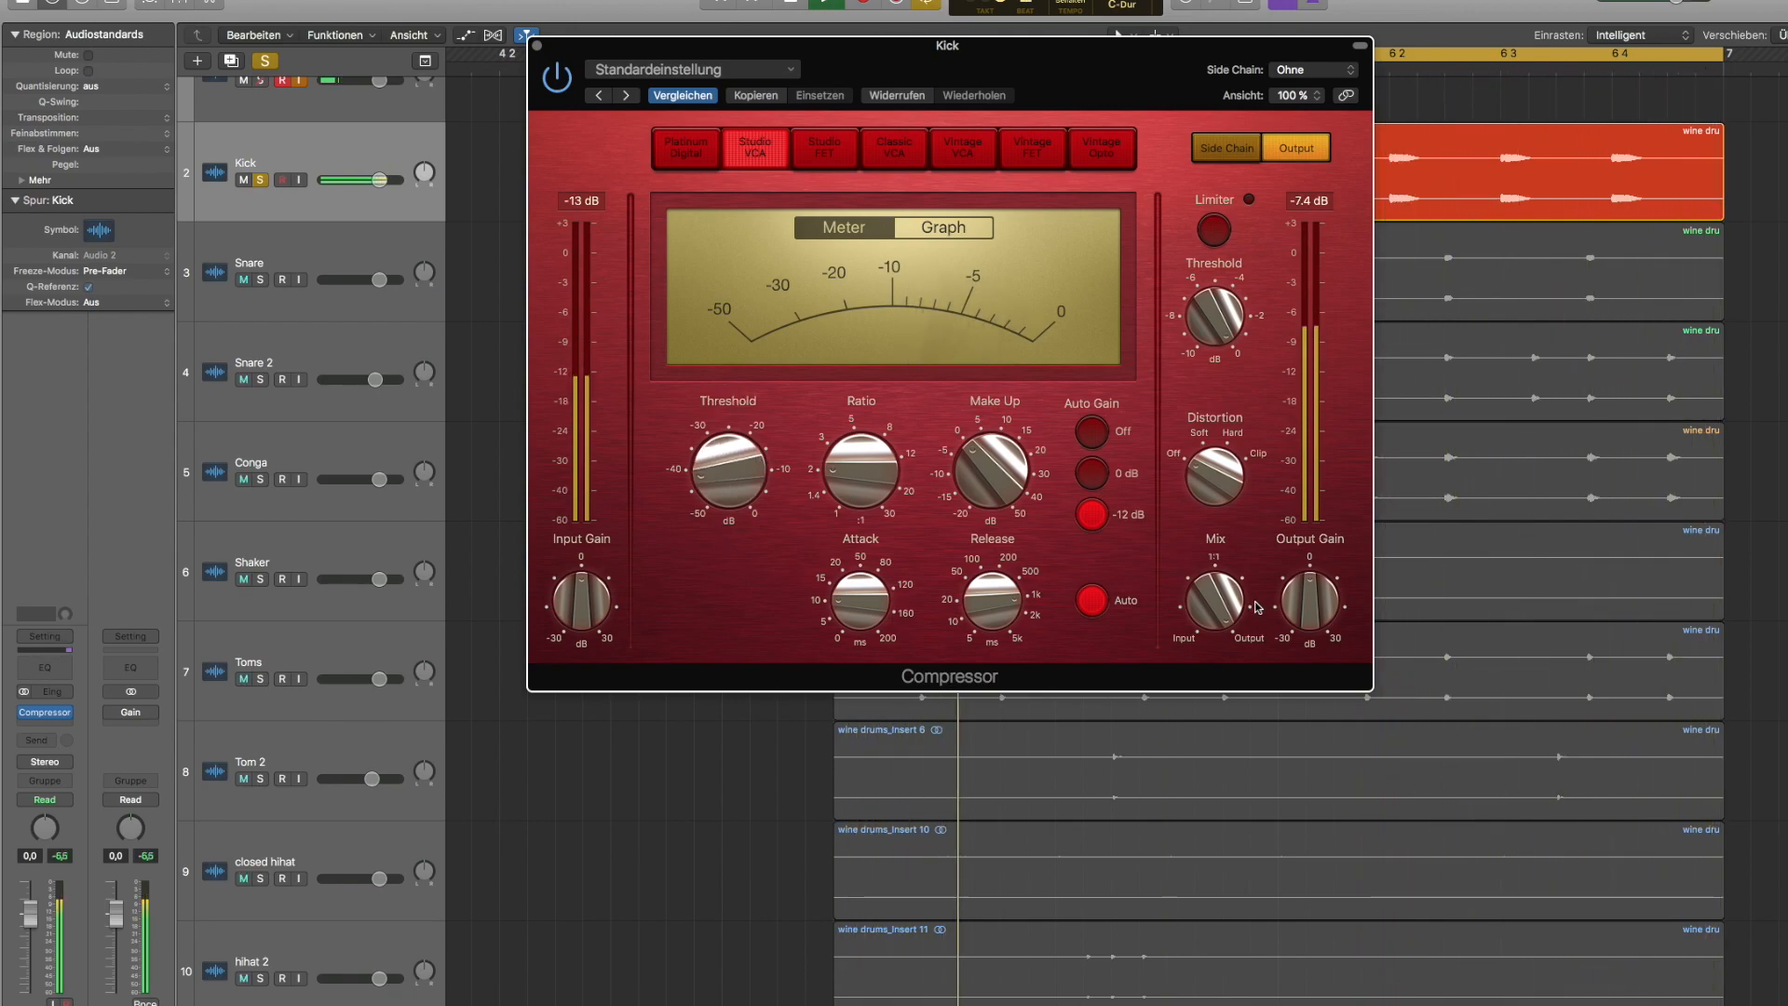
pyautogui.press('space')
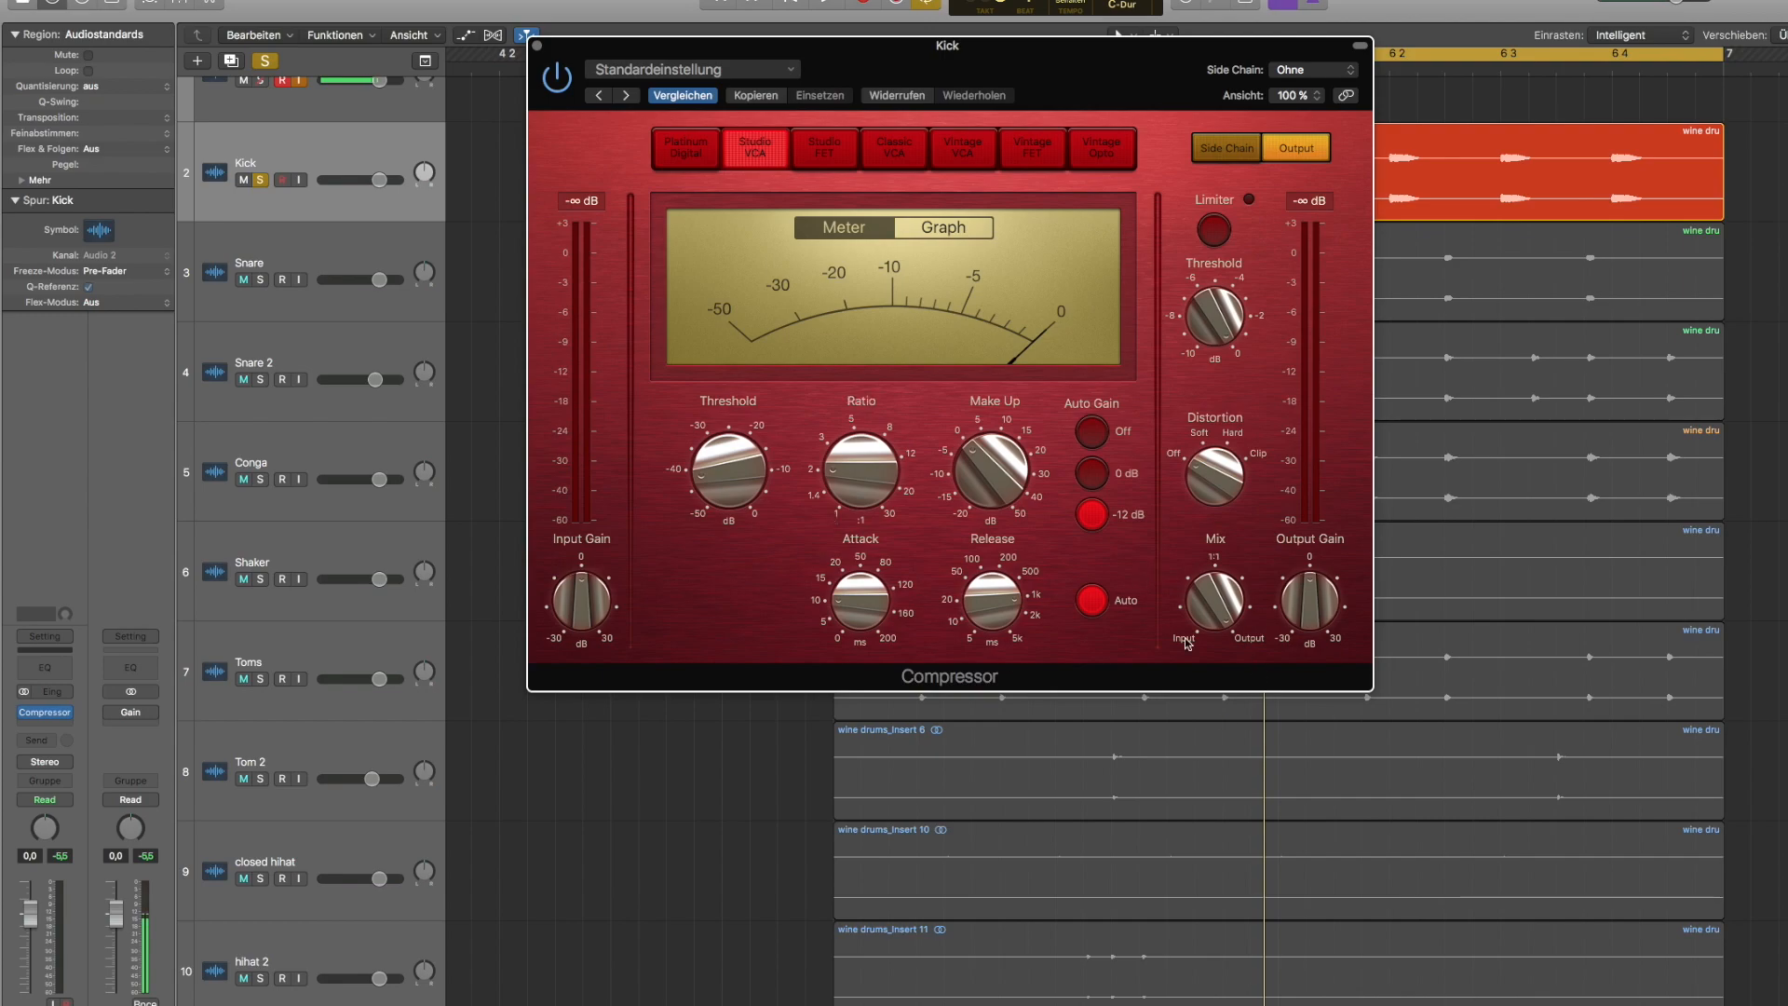
# Step: Set the compressor's Mix to 30 % for parallel compression while the kick plays, comparing with bypass along the way
pyautogui.moveTo(1211, 578)
pyautogui.press('space')
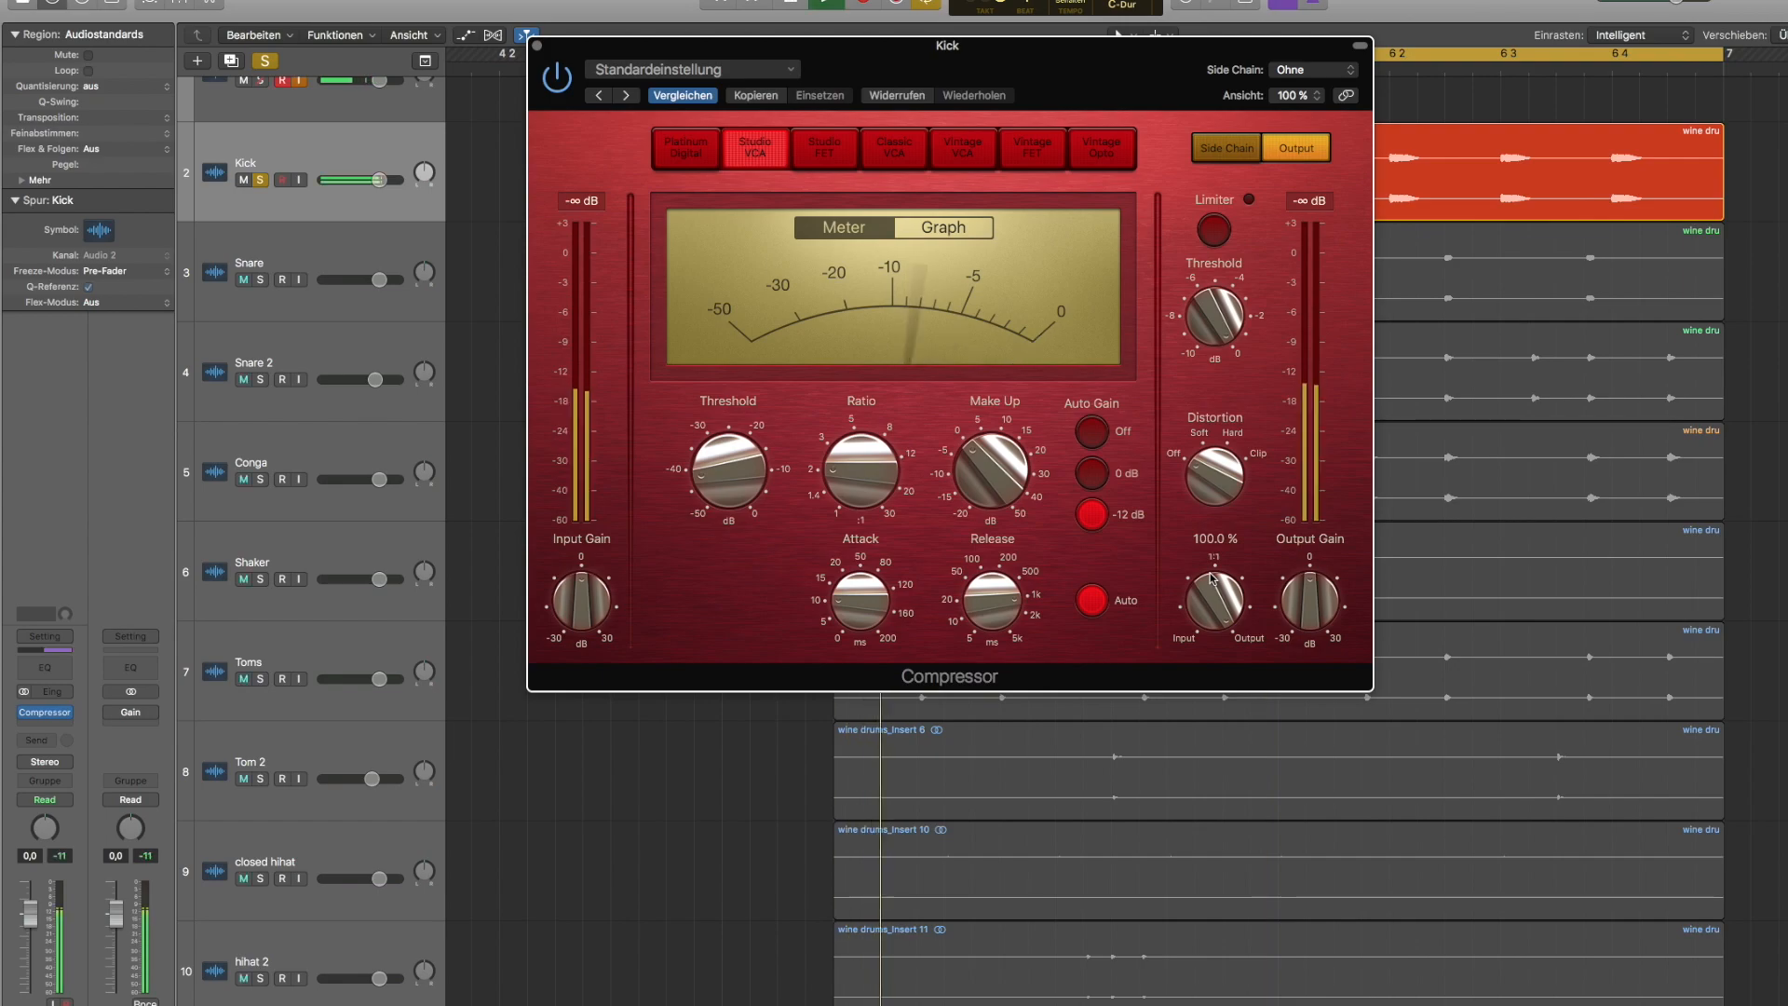
pyautogui.moveTo(1218, 613); pyautogui.dragTo(1207, 652)
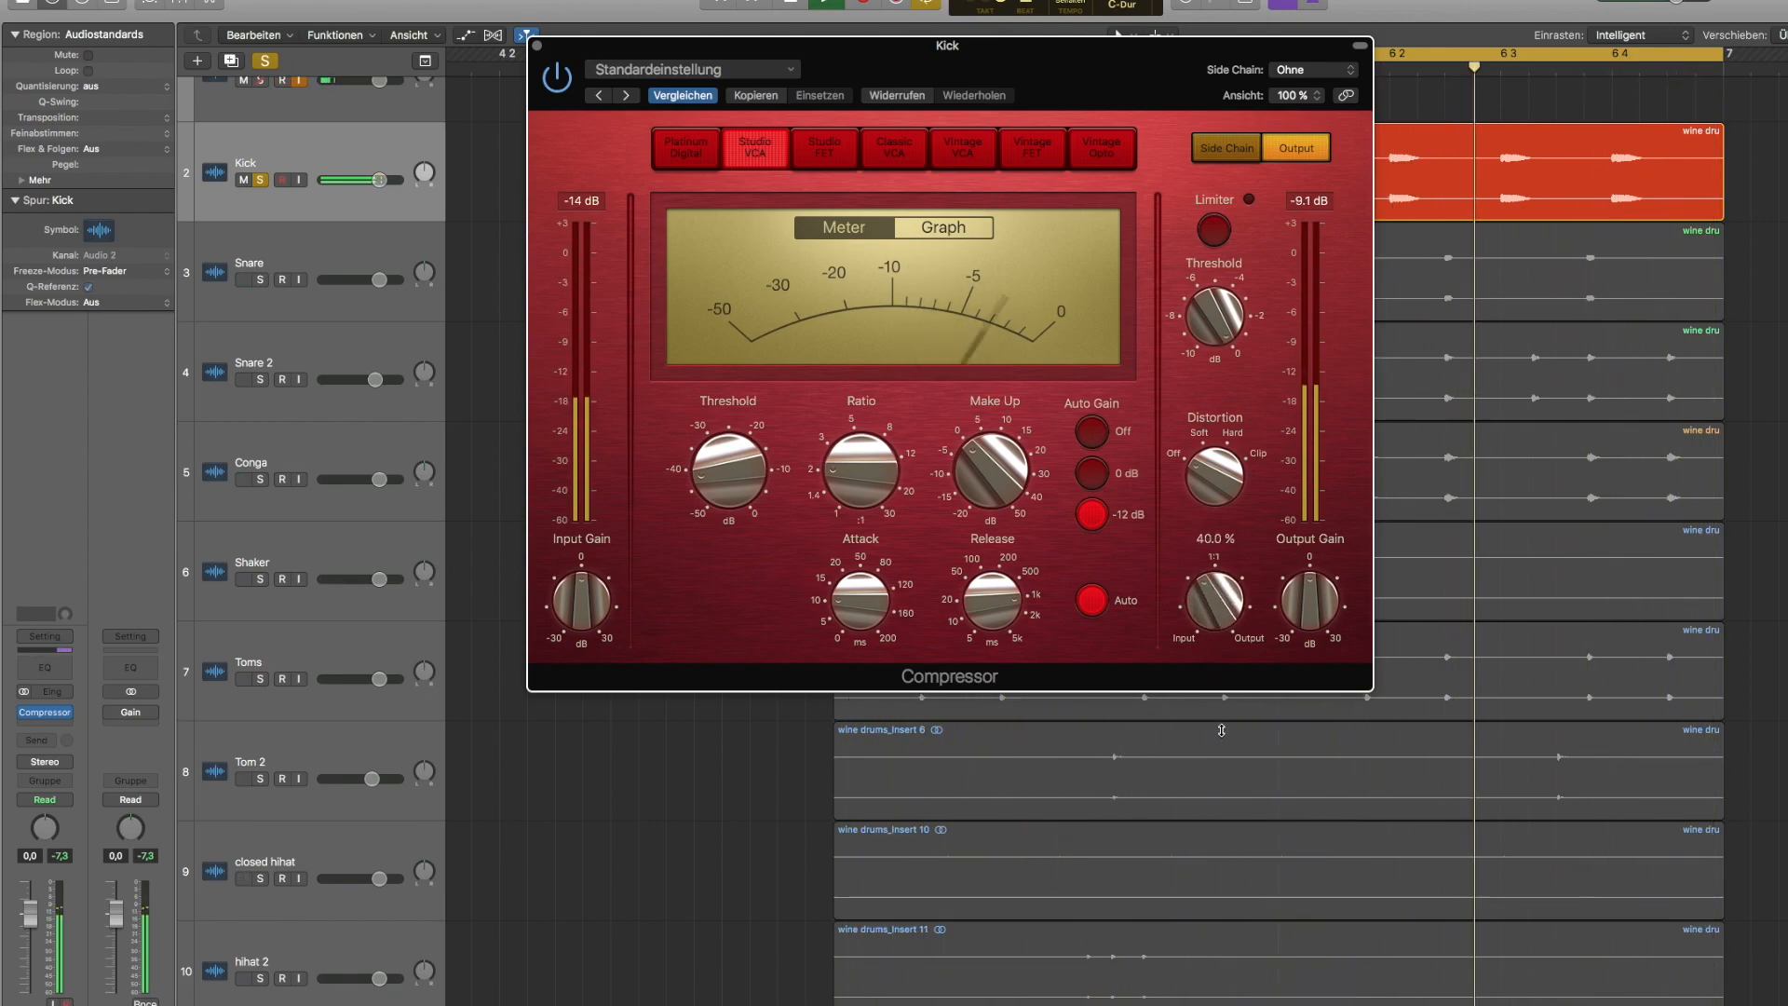
pyautogui.click(558, 78)
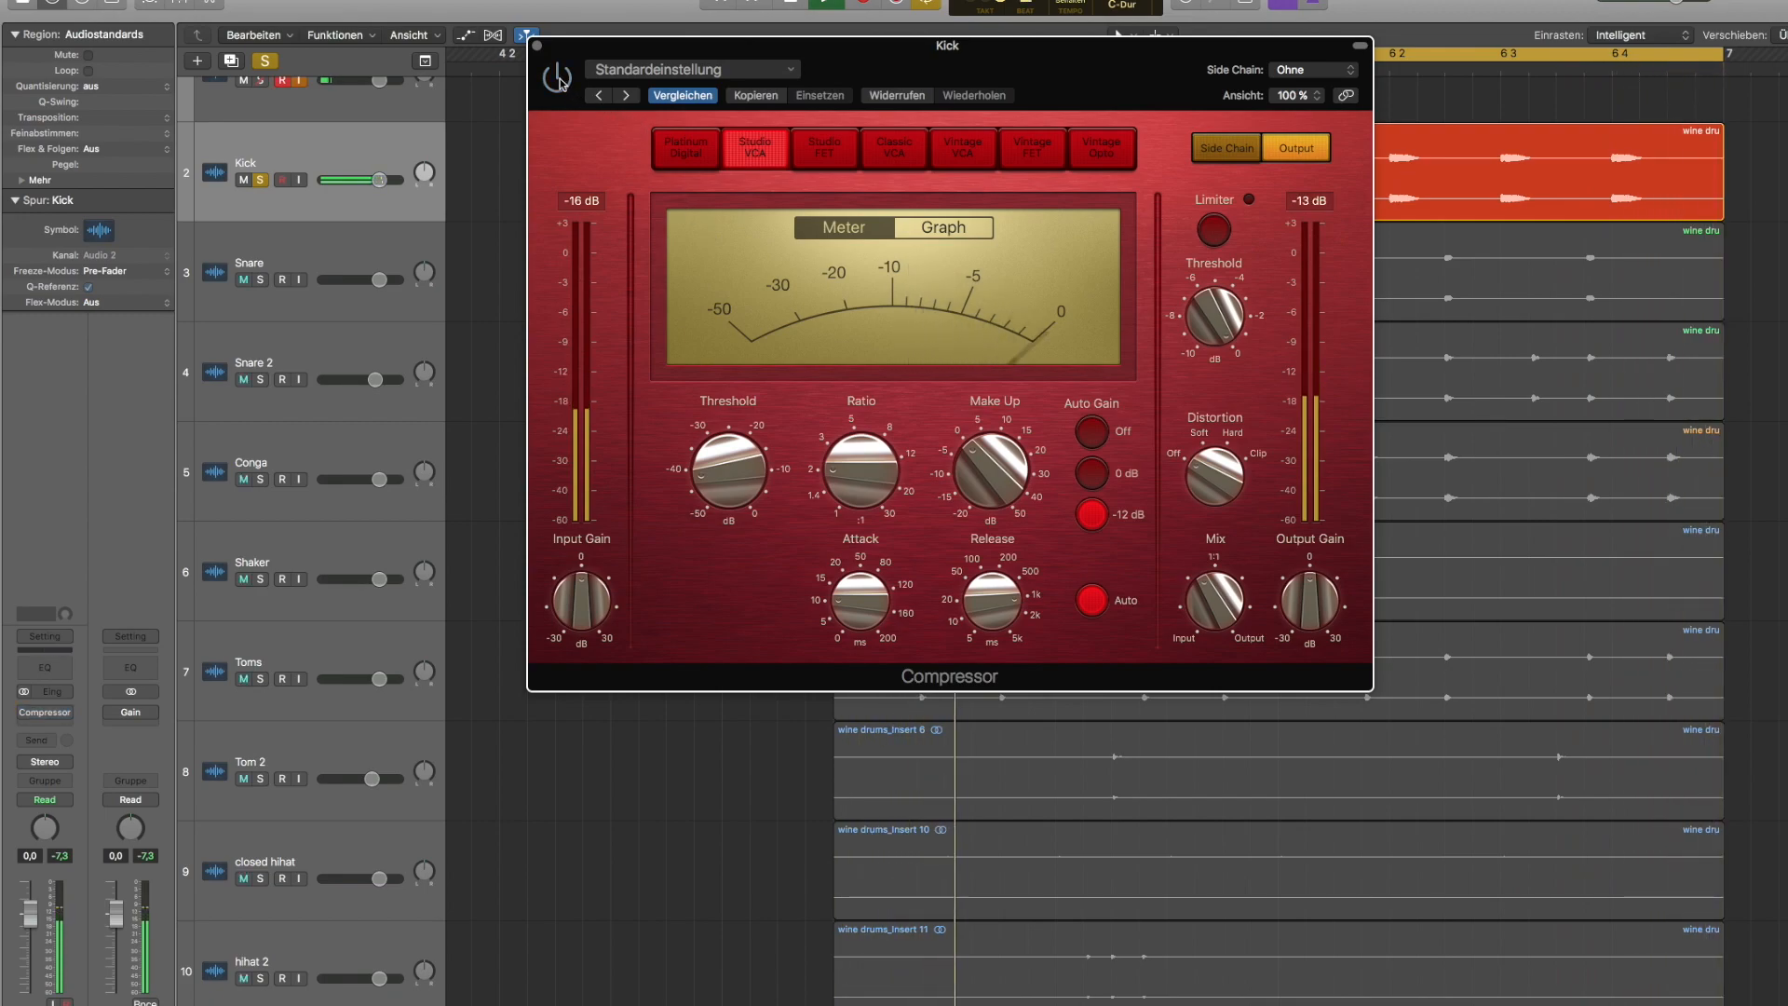
pyautogui.click(560, 83)
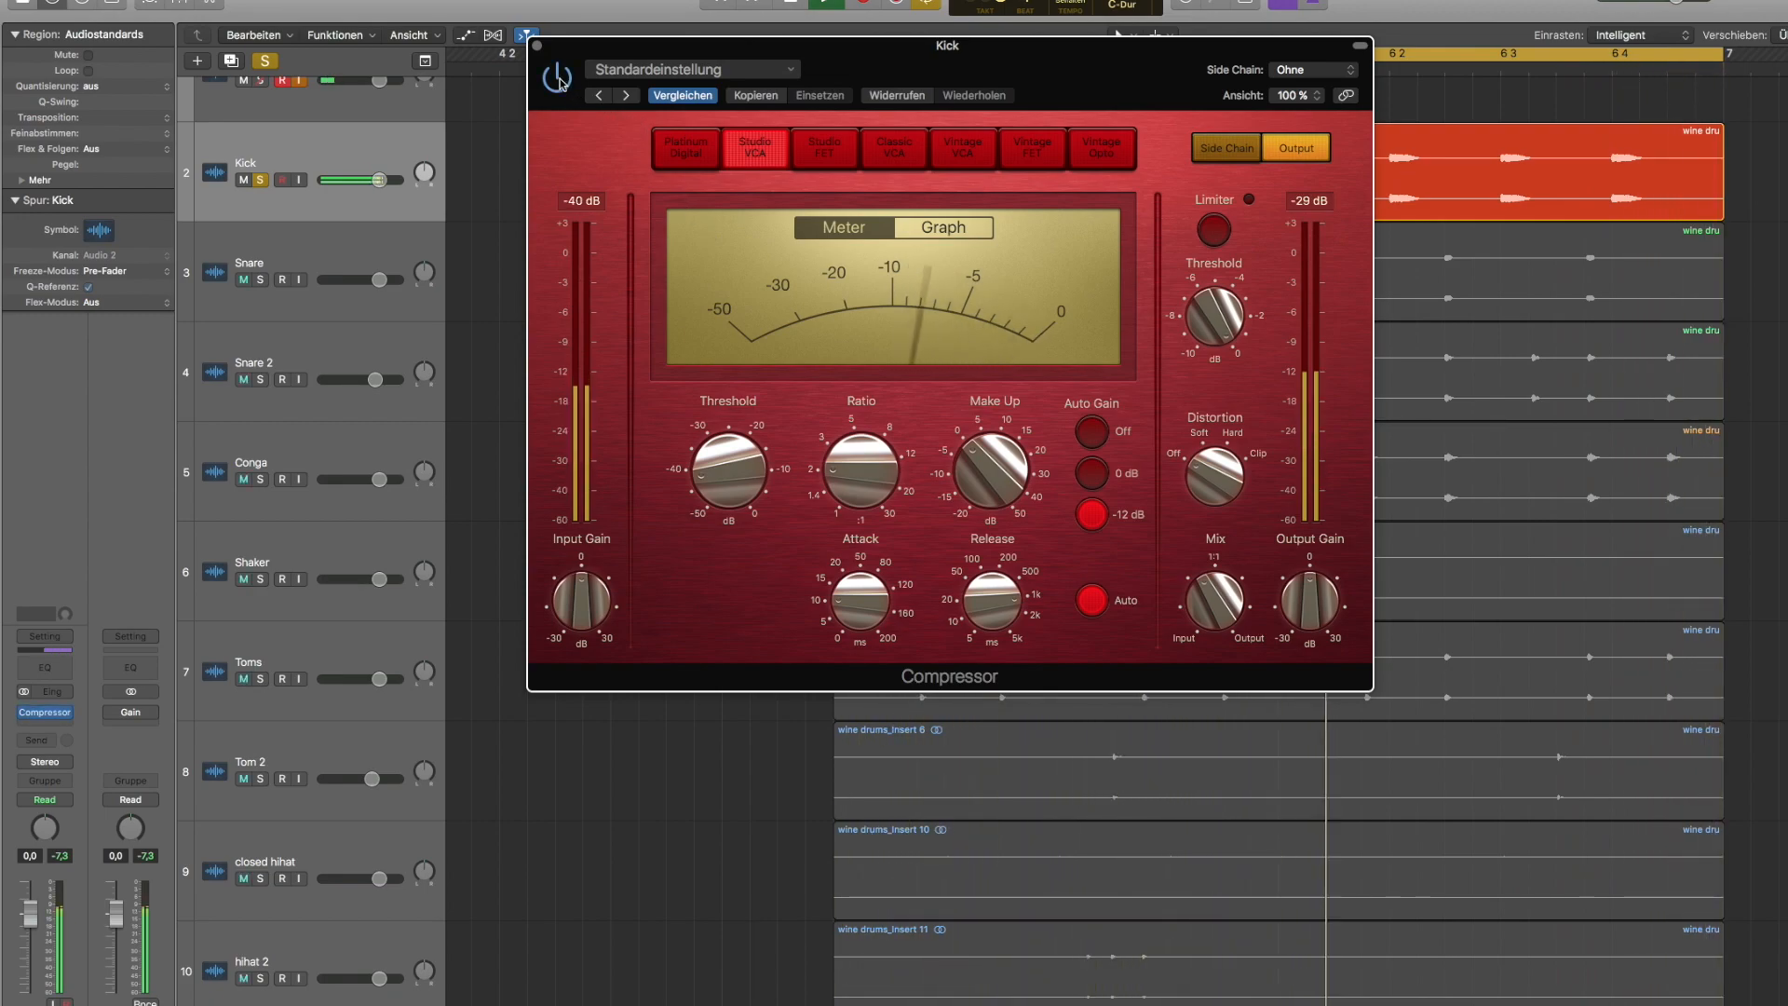
pyautogui.moveTo(1219, 612); pyautogui.dragTo(1221, 632)
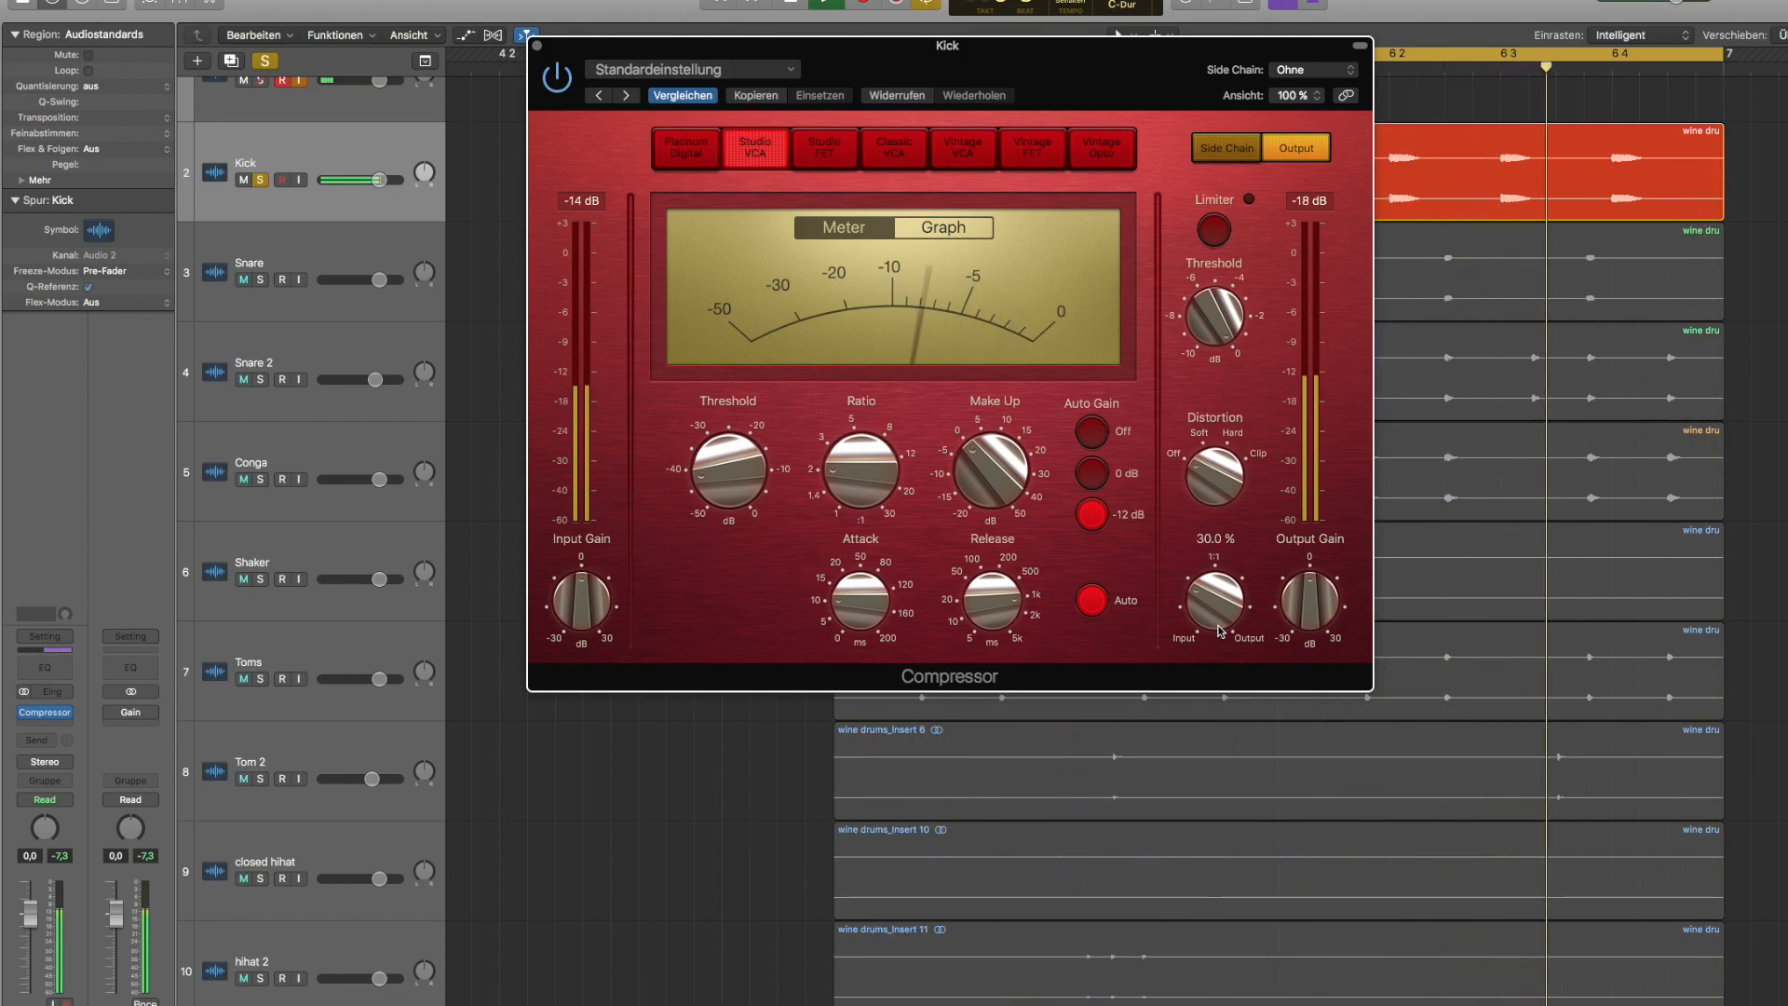
# Step: Unsolo the Kick track and play the whole drum loop, comparing it with the compressor bypassed and active
pyautogui.click(261, 179)
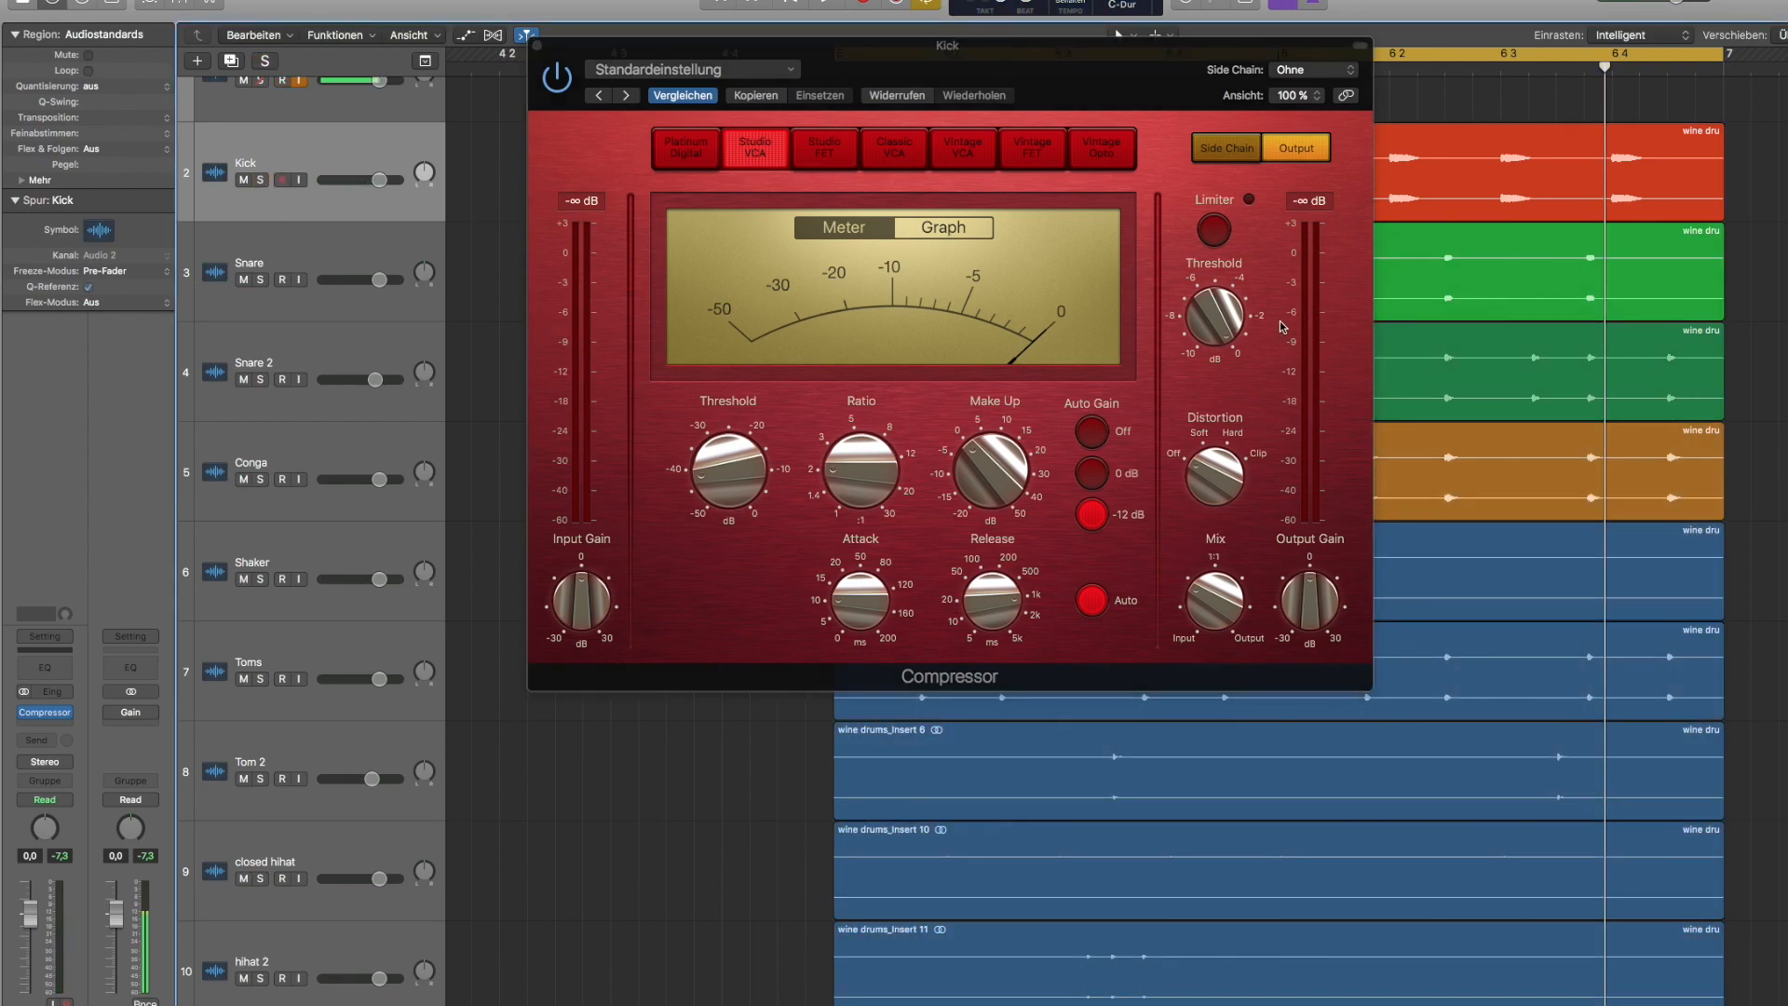
pyautogui.press('space')
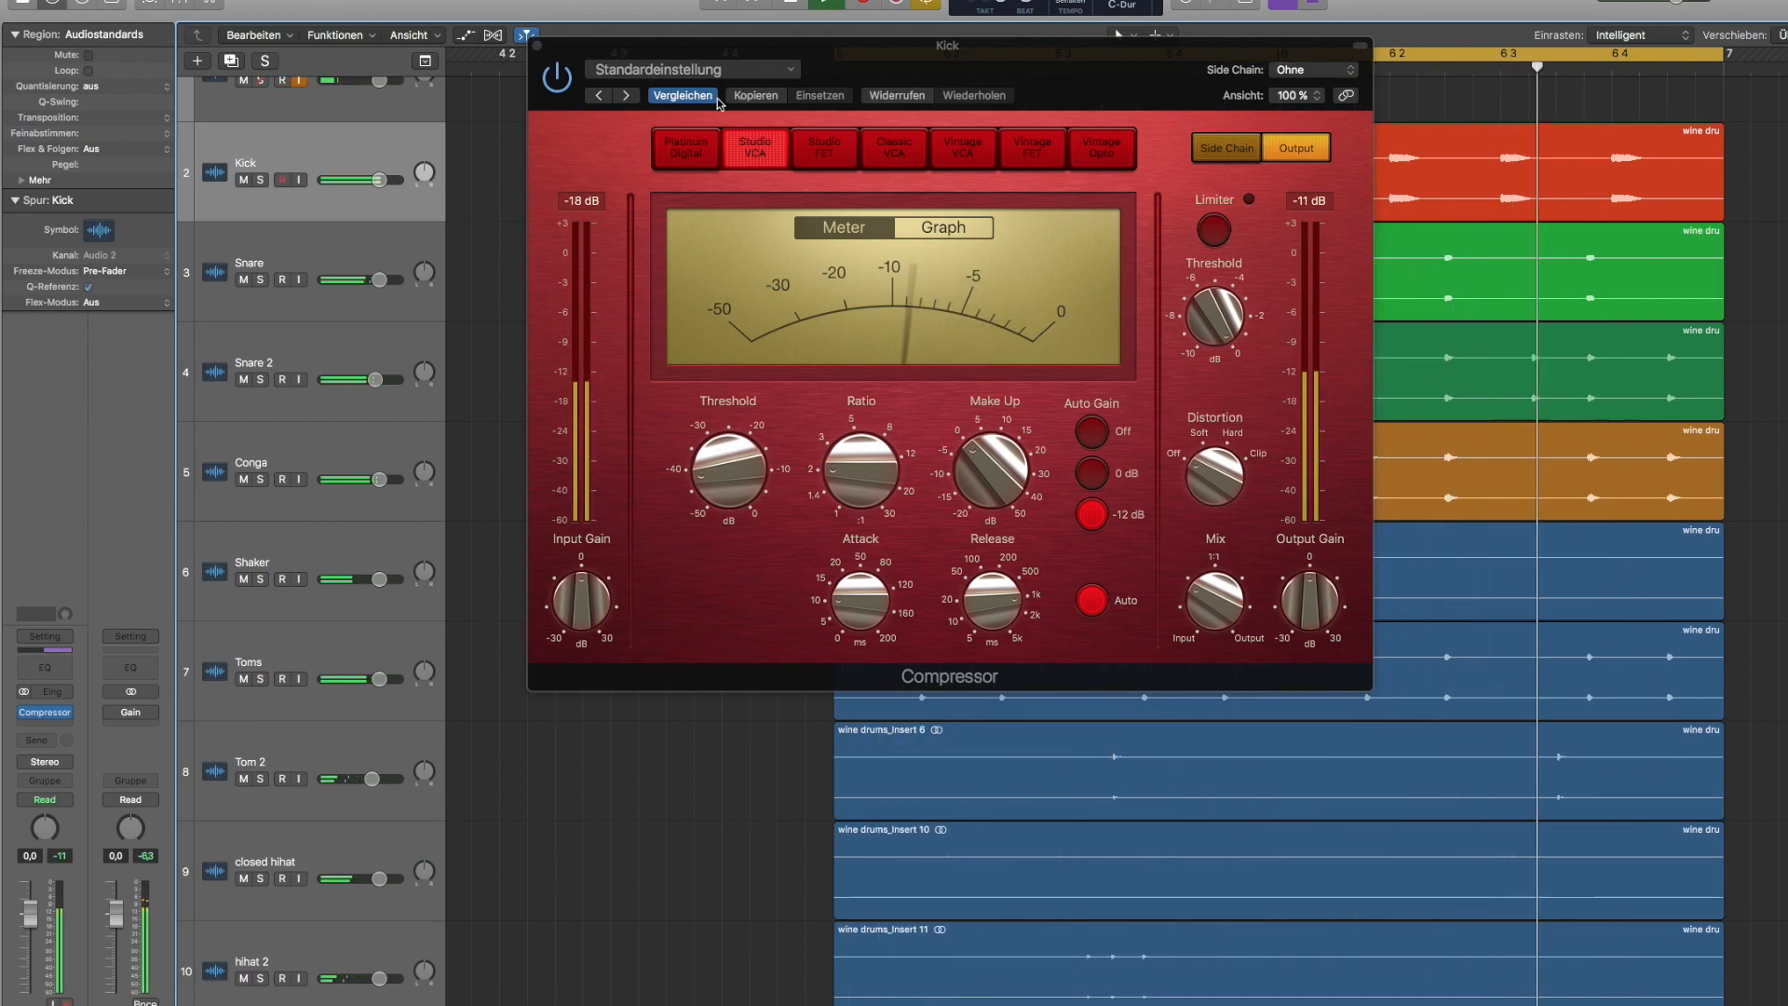
pyautogui.click(567, 84)
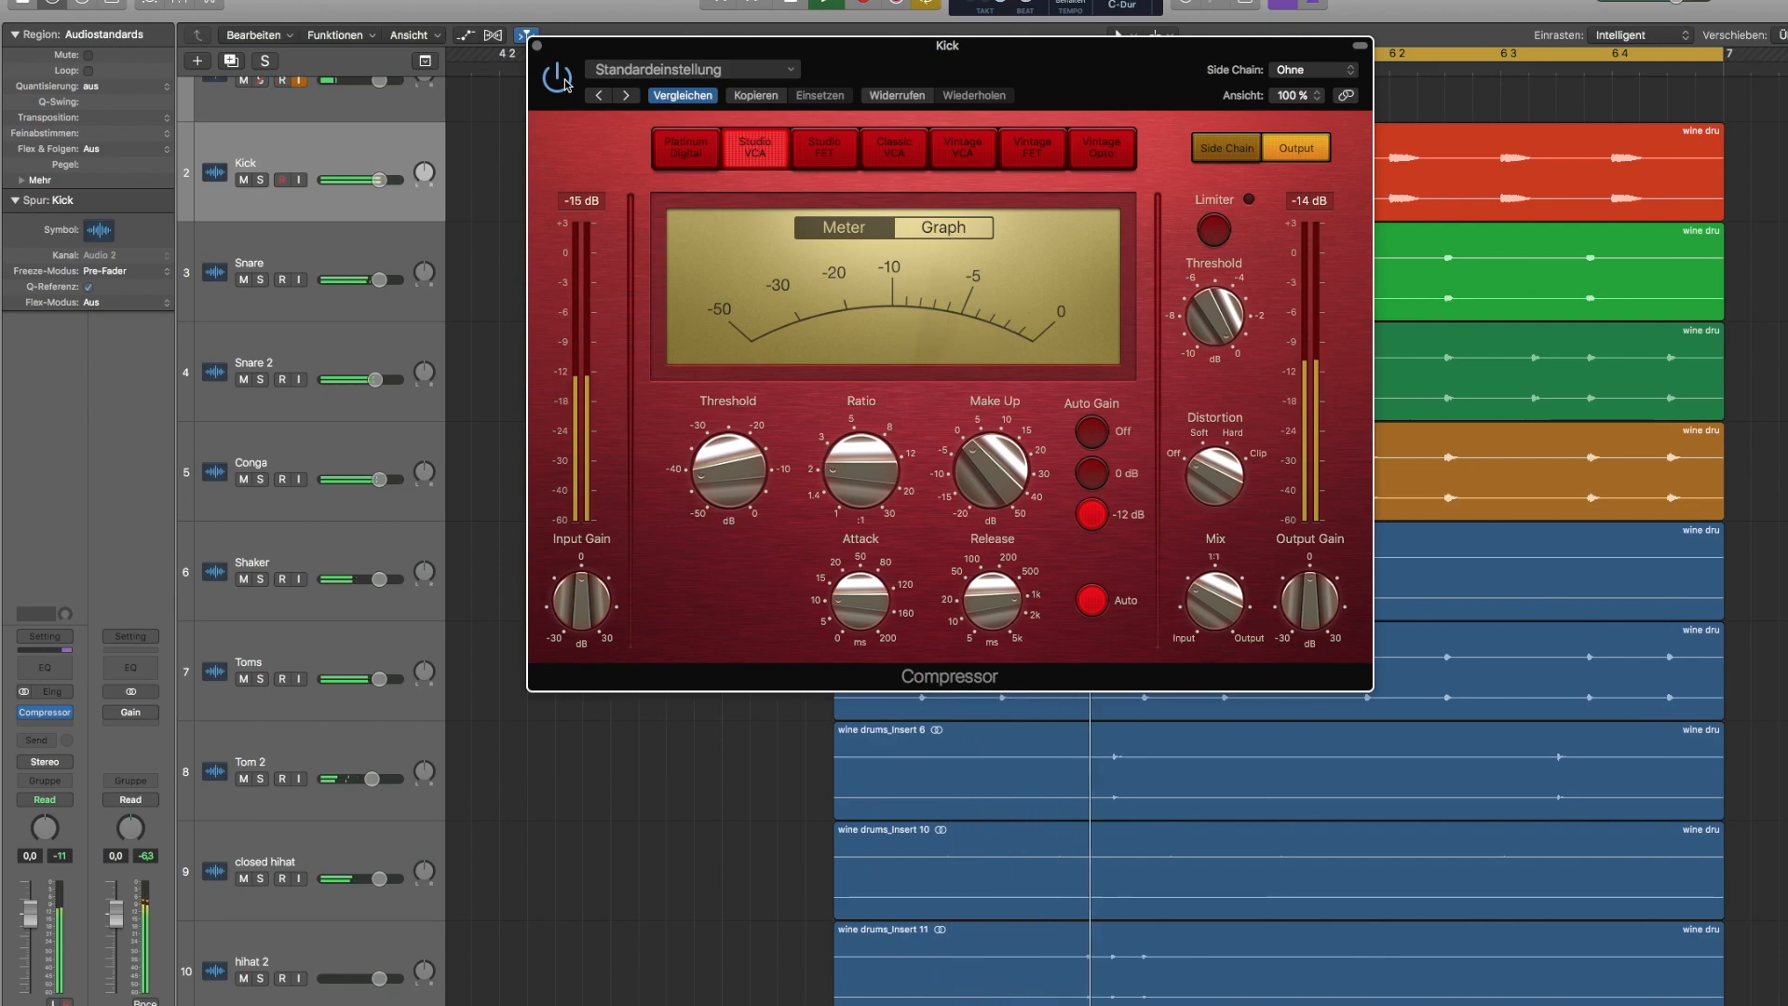
pyautogui.press('space')
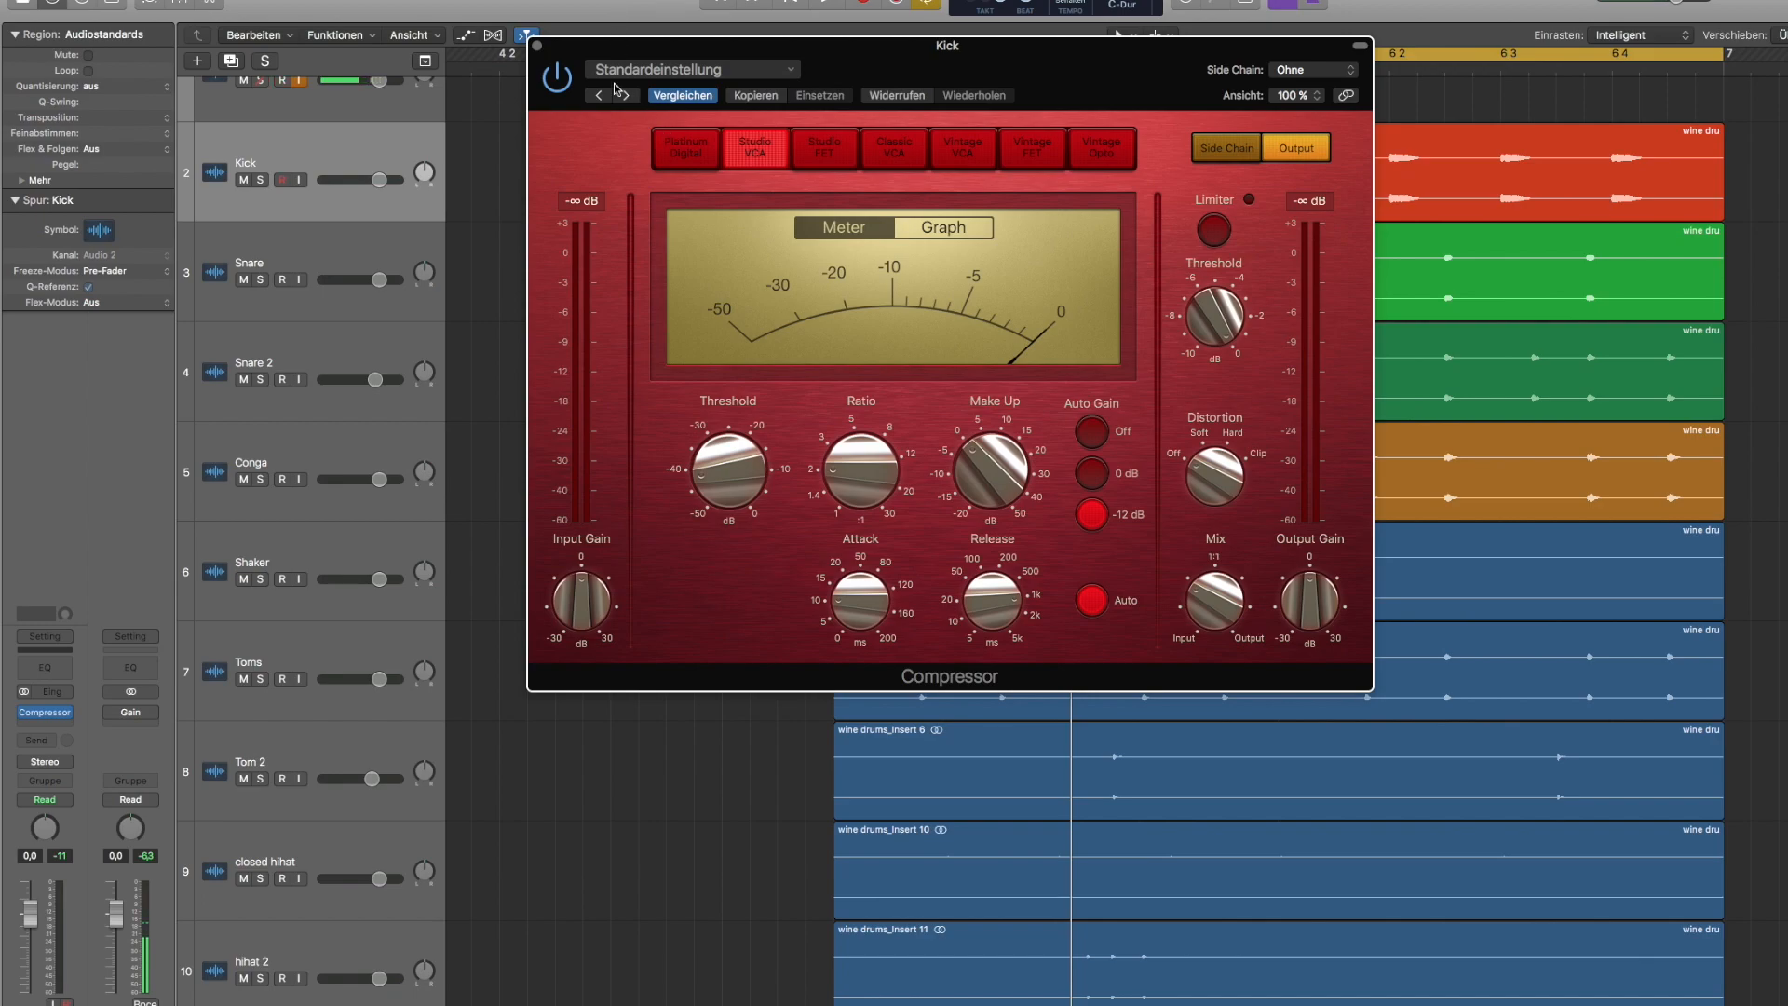
# Step: Close the compressor window and insert iZotope Alloy 2 in the Kick track's next effect slot
pyautogui.click(537, 46)
pyautogui.click(46, 723)
pyautogui.moveTo(74, 1004)
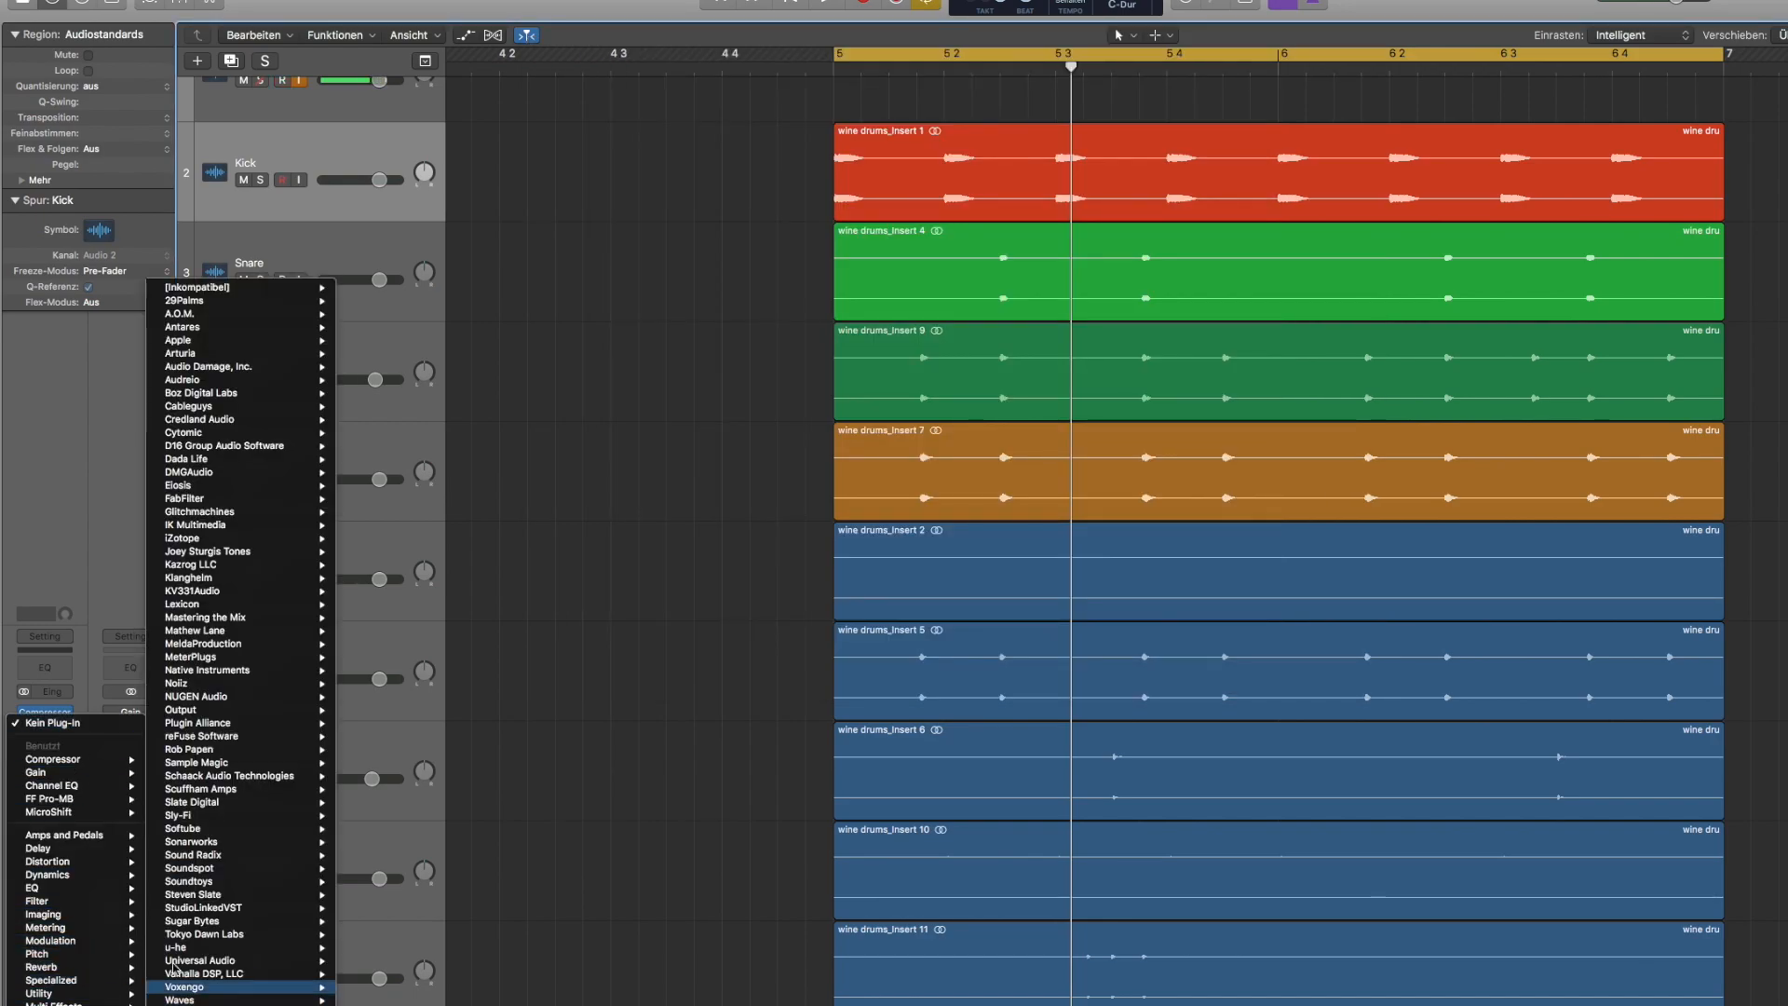
pyautogui.moveTo(272, 539)
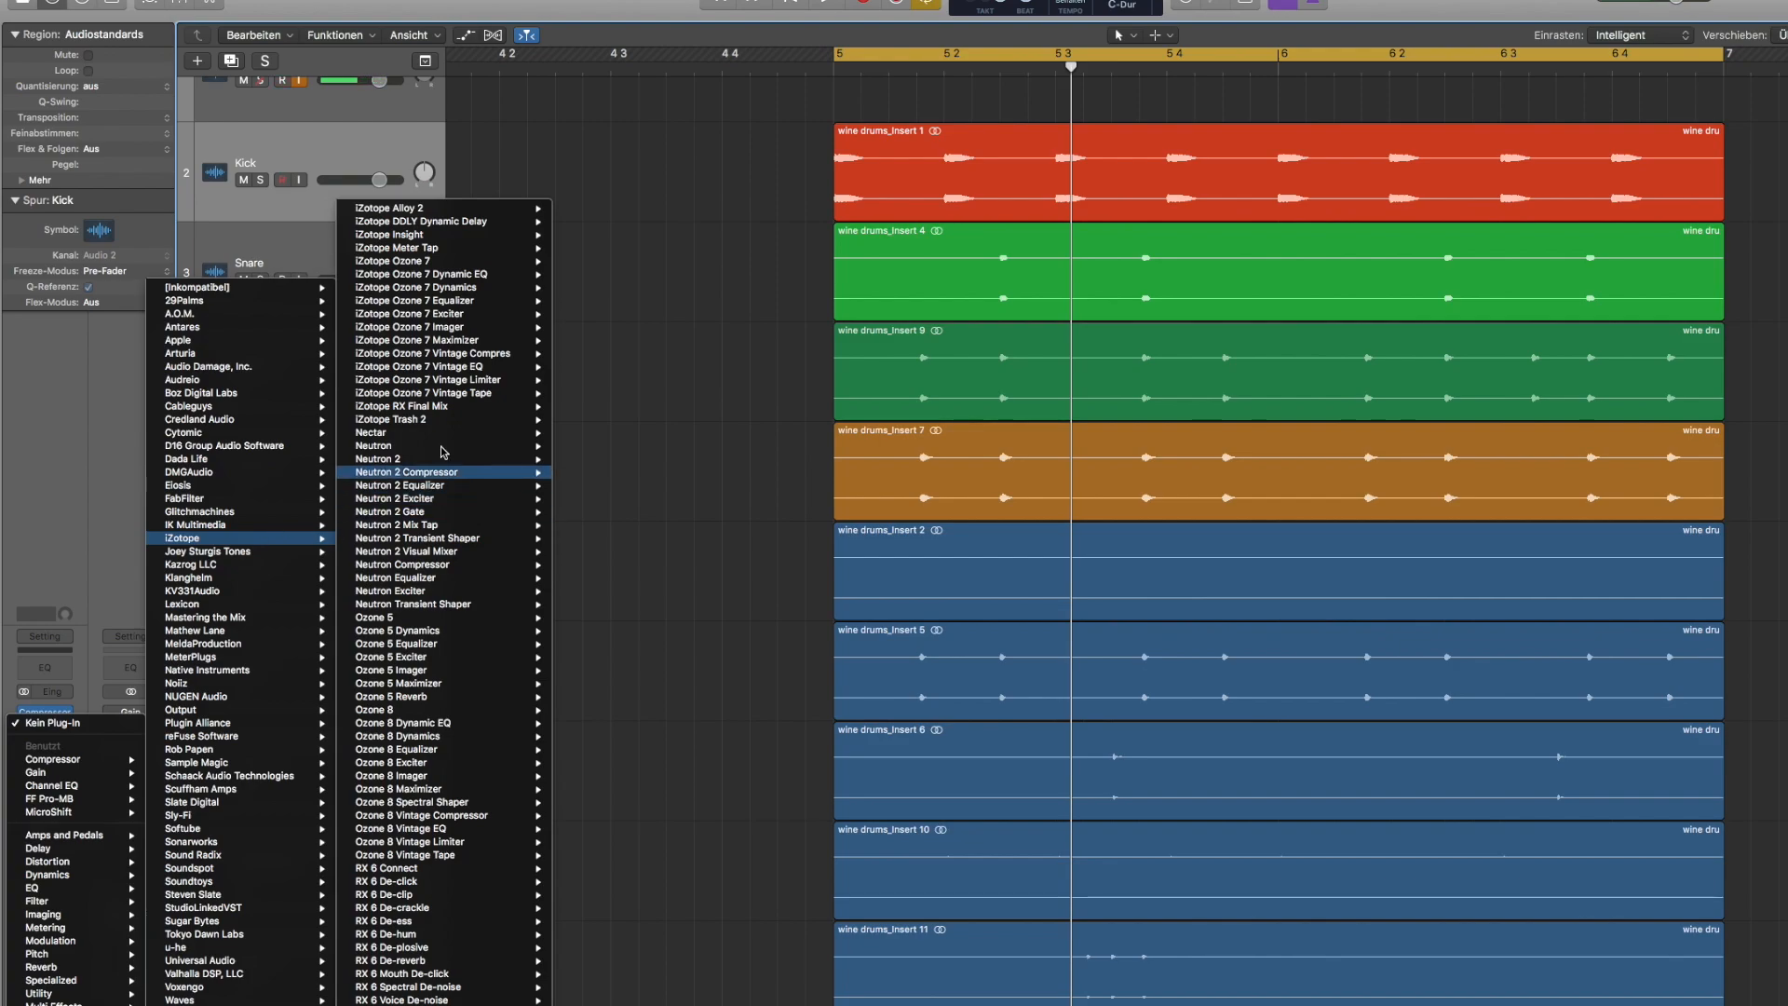
pyautogui.moveTo(475, 210)
pyautogui.click(586, 211)
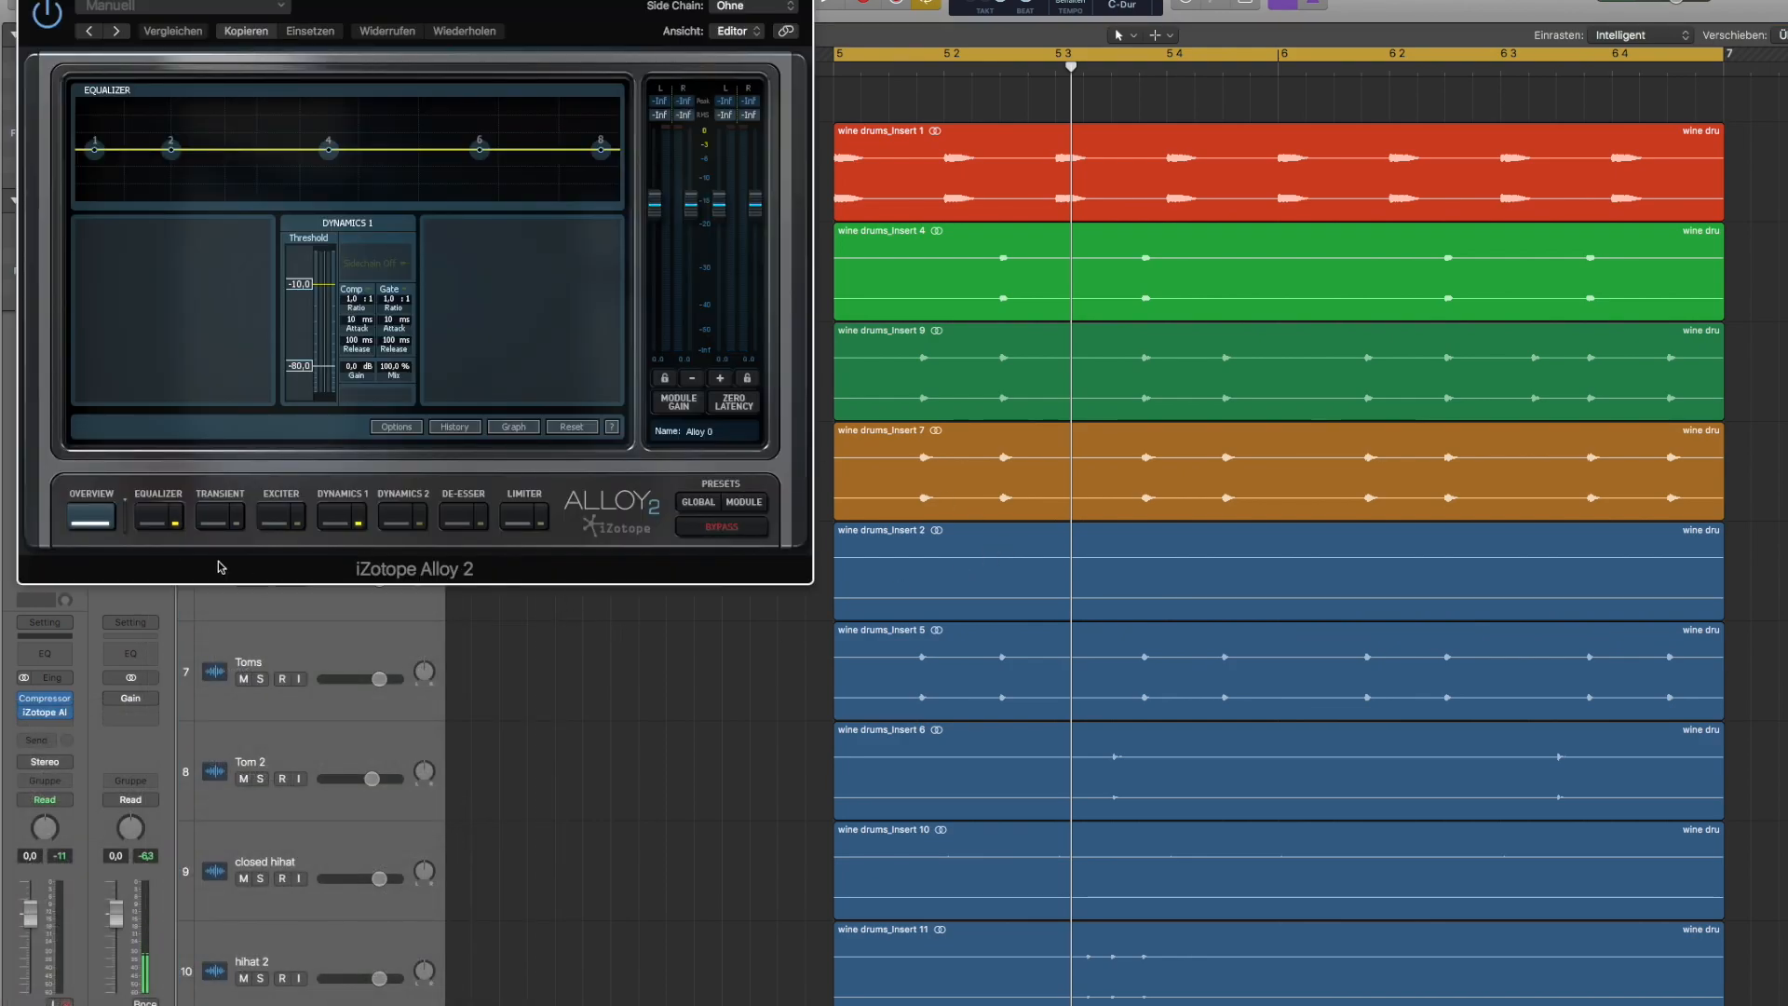
# Step: Switch off Alloy 2's Equalizer and Dynamics 1 modules and enable the Transient module
pyautogui.click(176, 523)
pyautogui.click(358, 522)
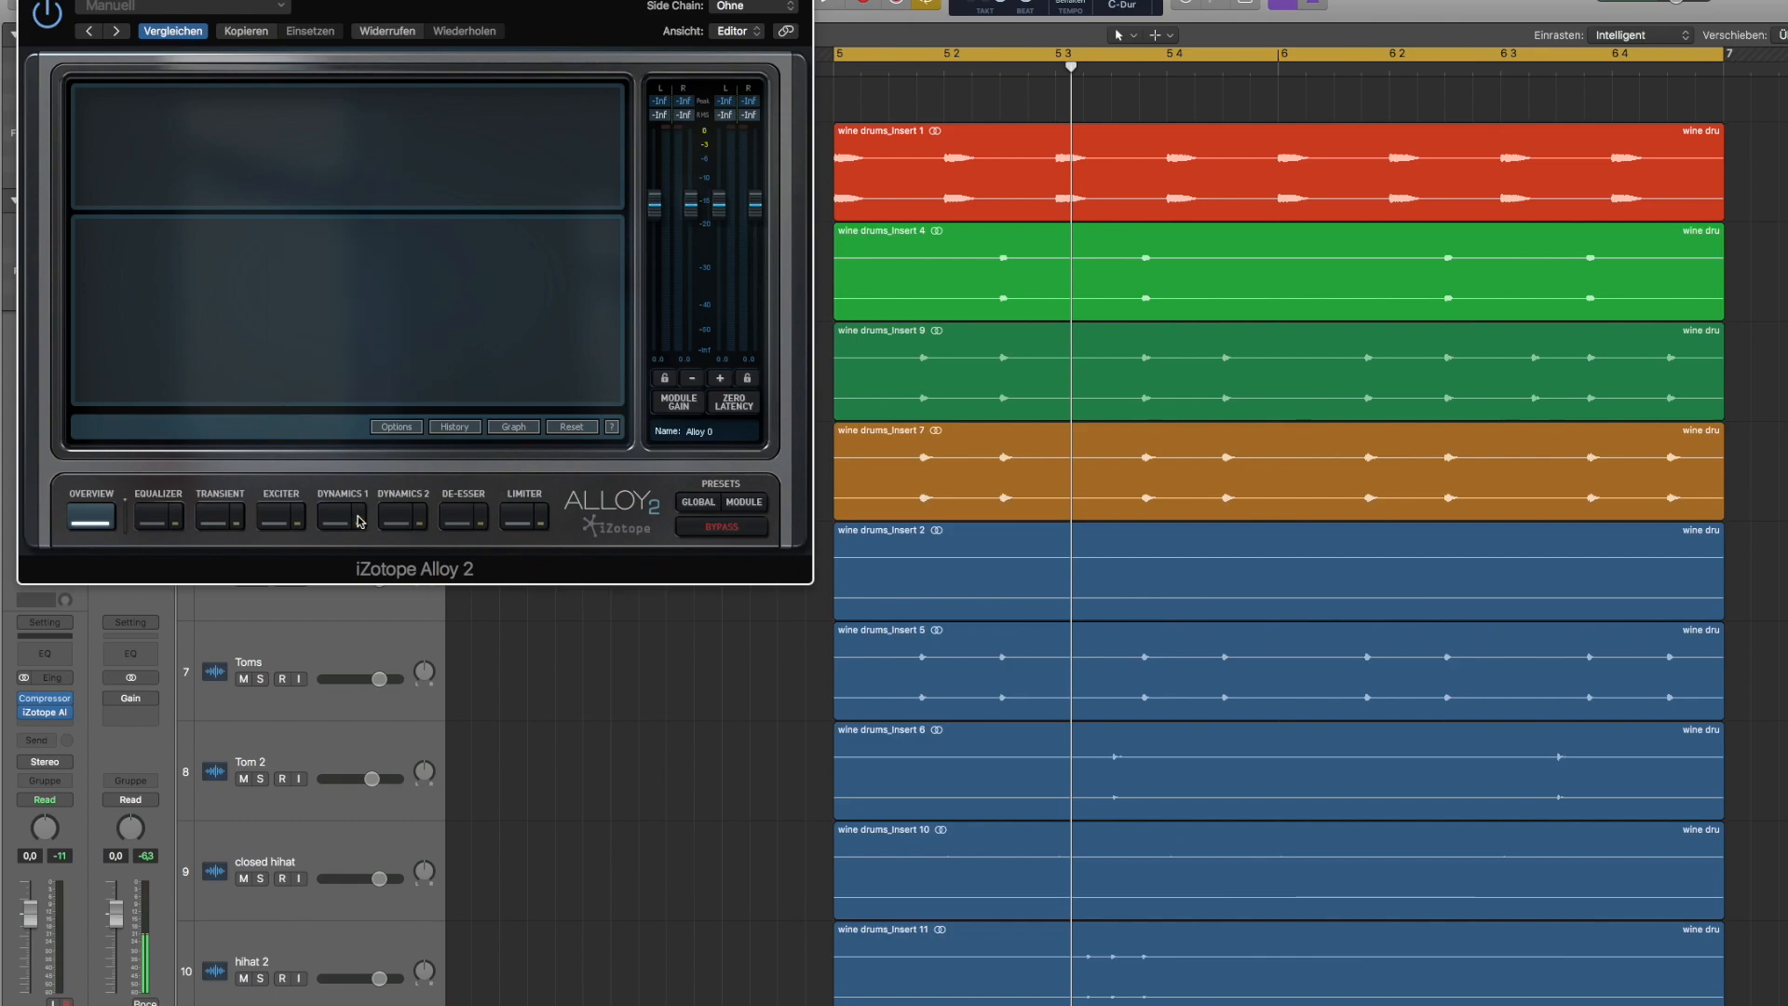
pyautogui.click(214, 515)
pyautogui.moveTo(397, 3); pyautogui.dragTo(1038, 214)
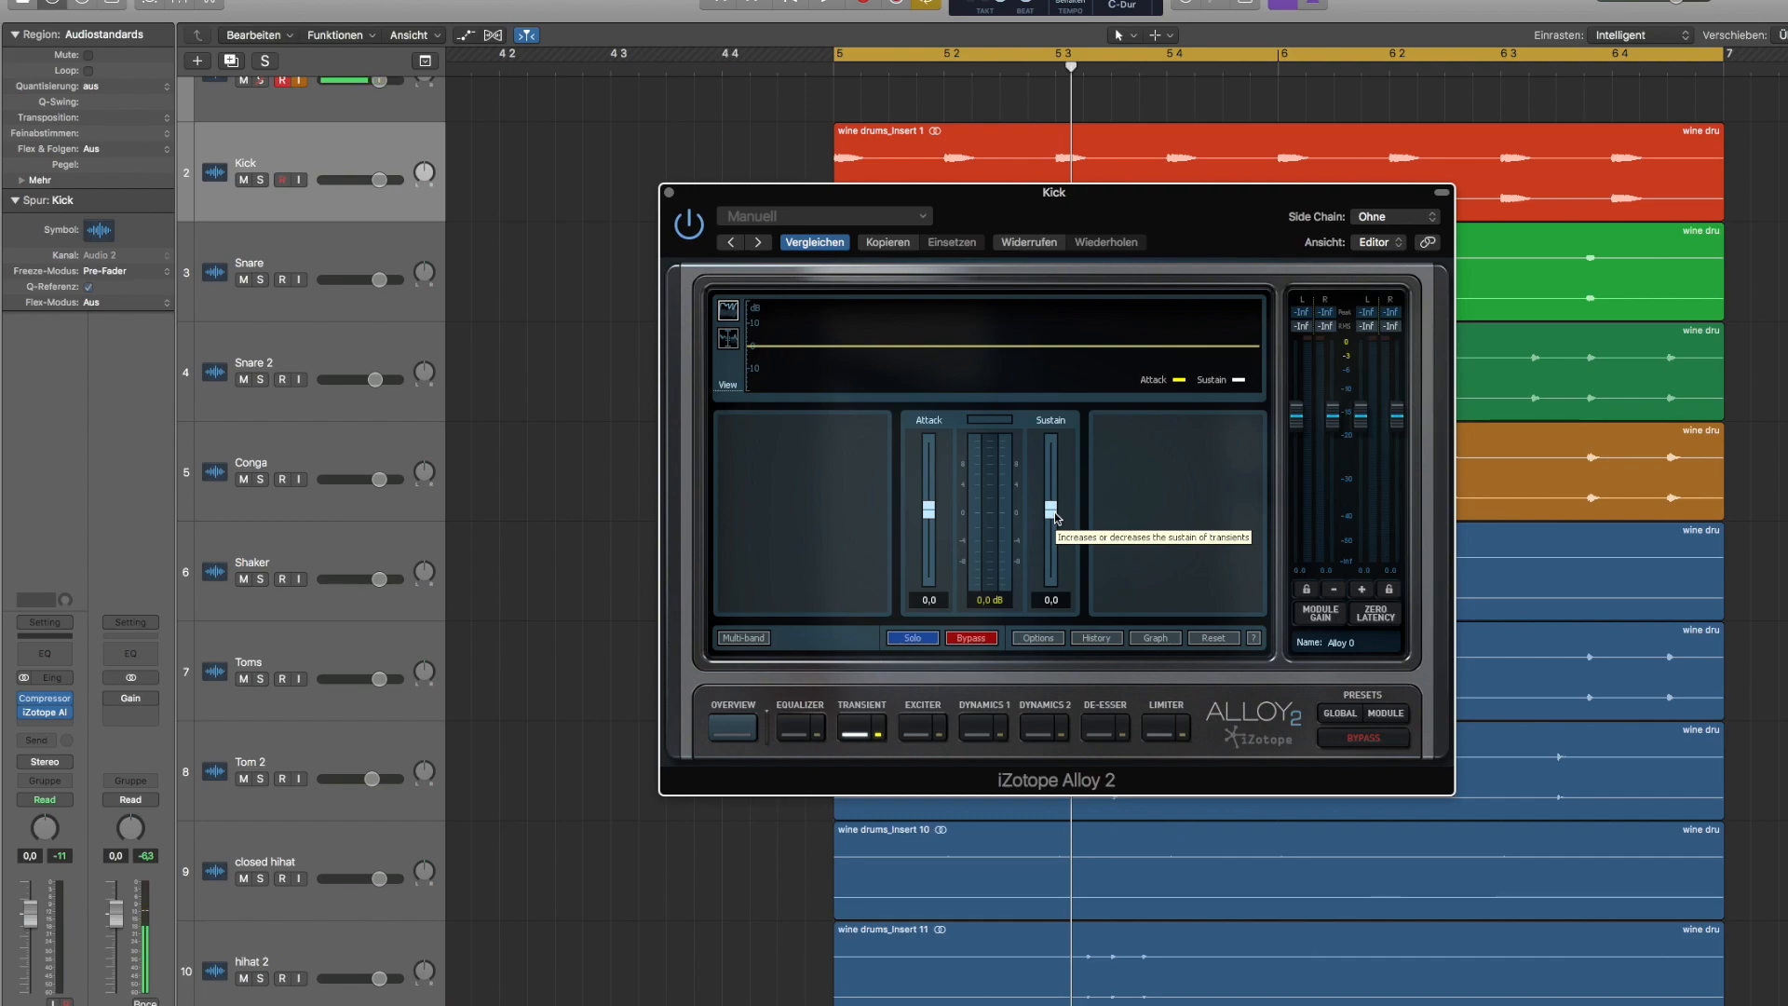
# Step: During playback, set the transient Attack to 1.9 and Sustain to 1.2, compare with bypass, and close Alloy 2
pyautogui.press('space')
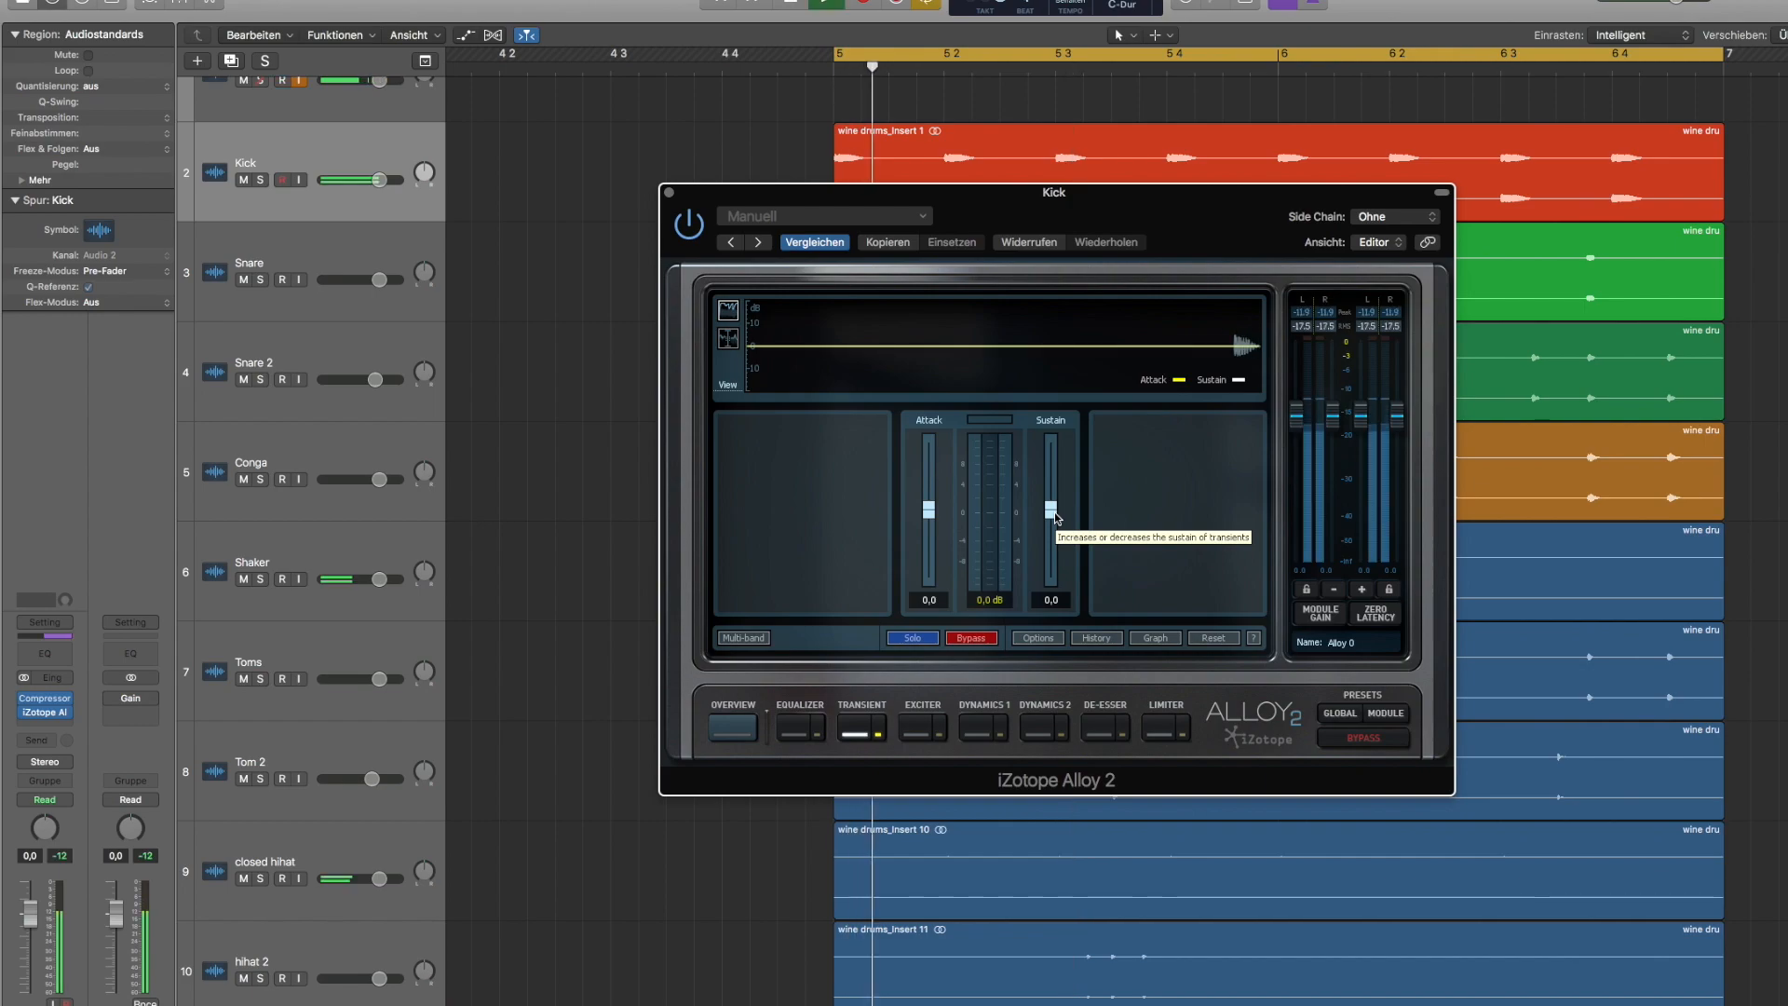
pyautogui.moveTo(929, 509)
pyautogui.mouseDown()
pyautogui.moveTo(931, 459)
pyautogui.moveTo(929, 562)
pyautogui.moveTo(929, 509)
pyautogui.mouseUp()
pyautogui.moveTo(1062, 513)
pyautogui.mouseDown()
pyautogui.moveTo(1054, 458)
pyautogui.moveTo(1053, 587)
pyautogui.moveTo(1056, 506)
pyautogui.mouseUp()
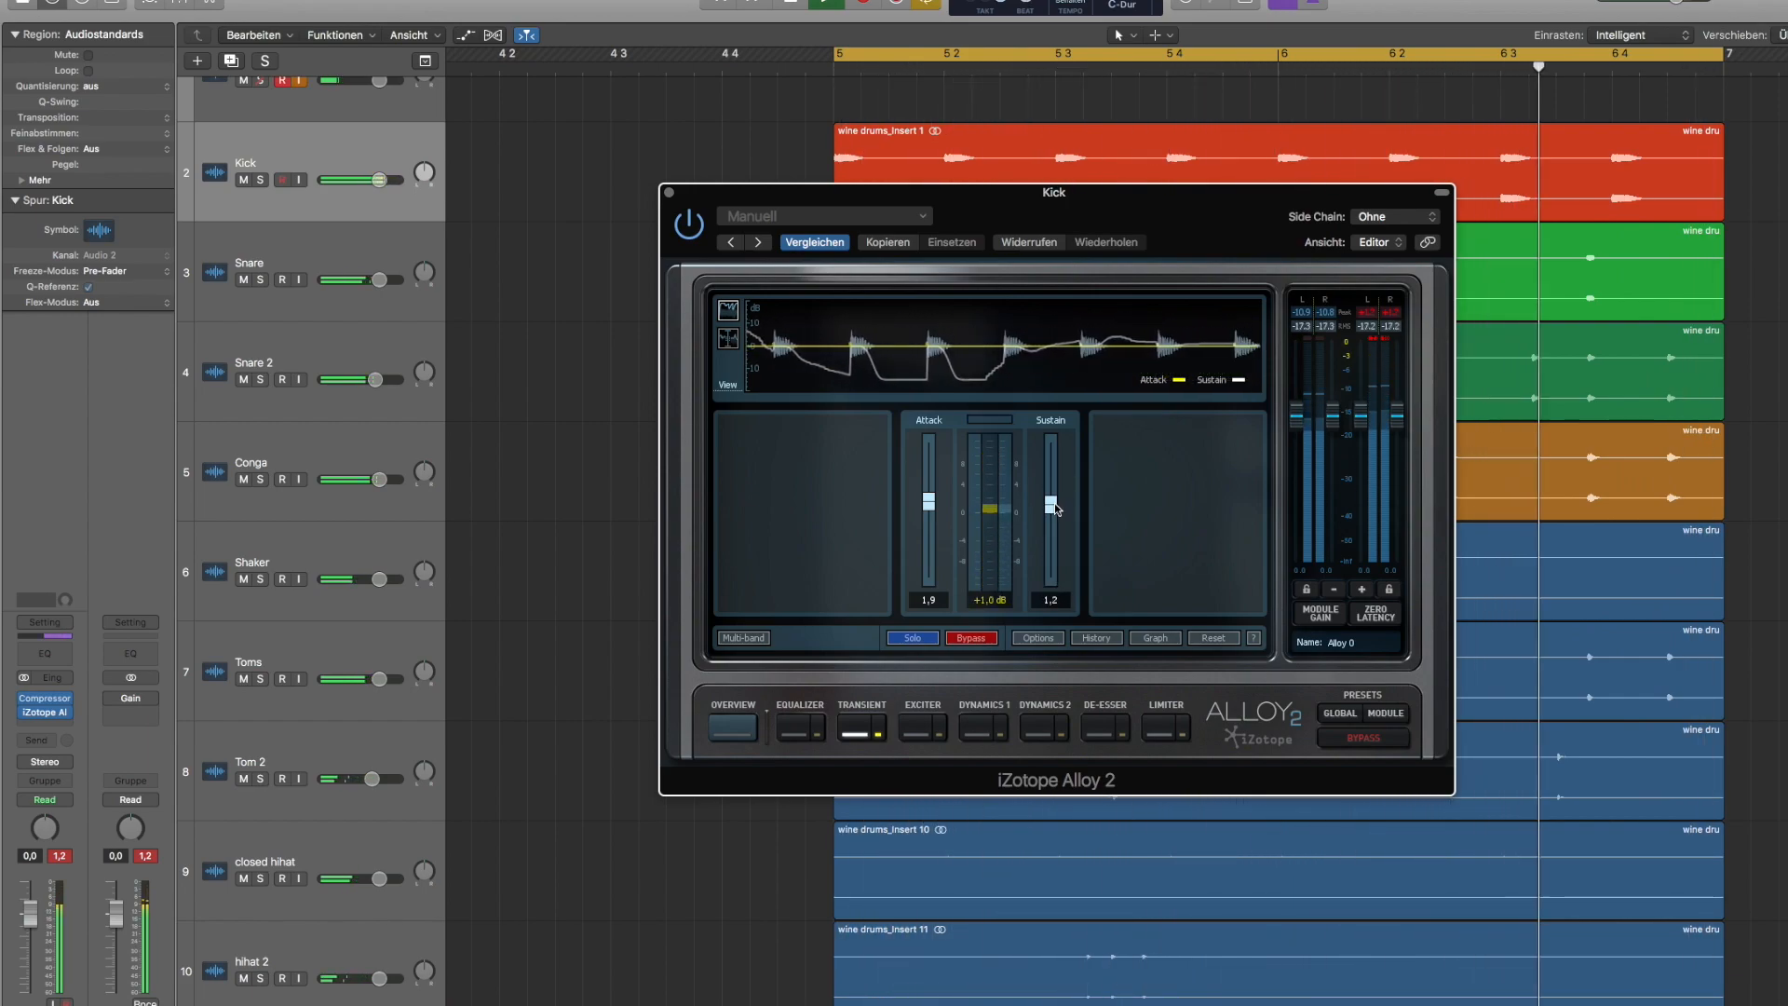
pyautogui.click(687, 231)
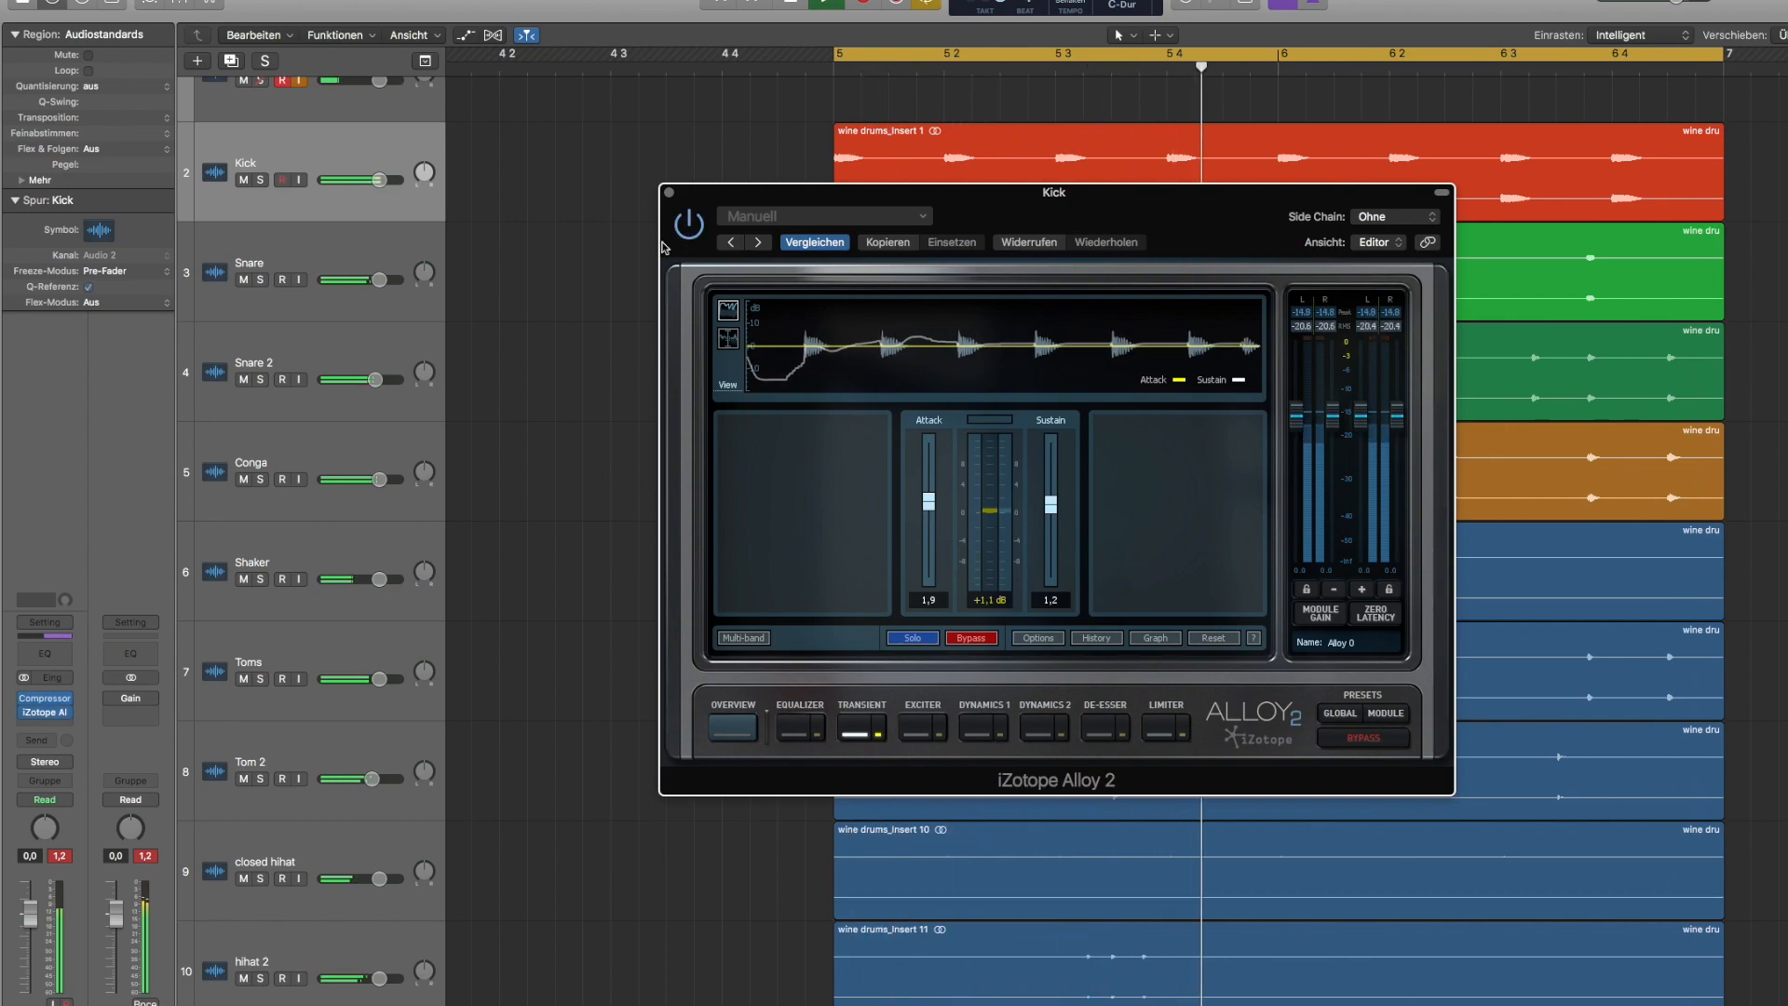
pyautogui.click(669, 192)
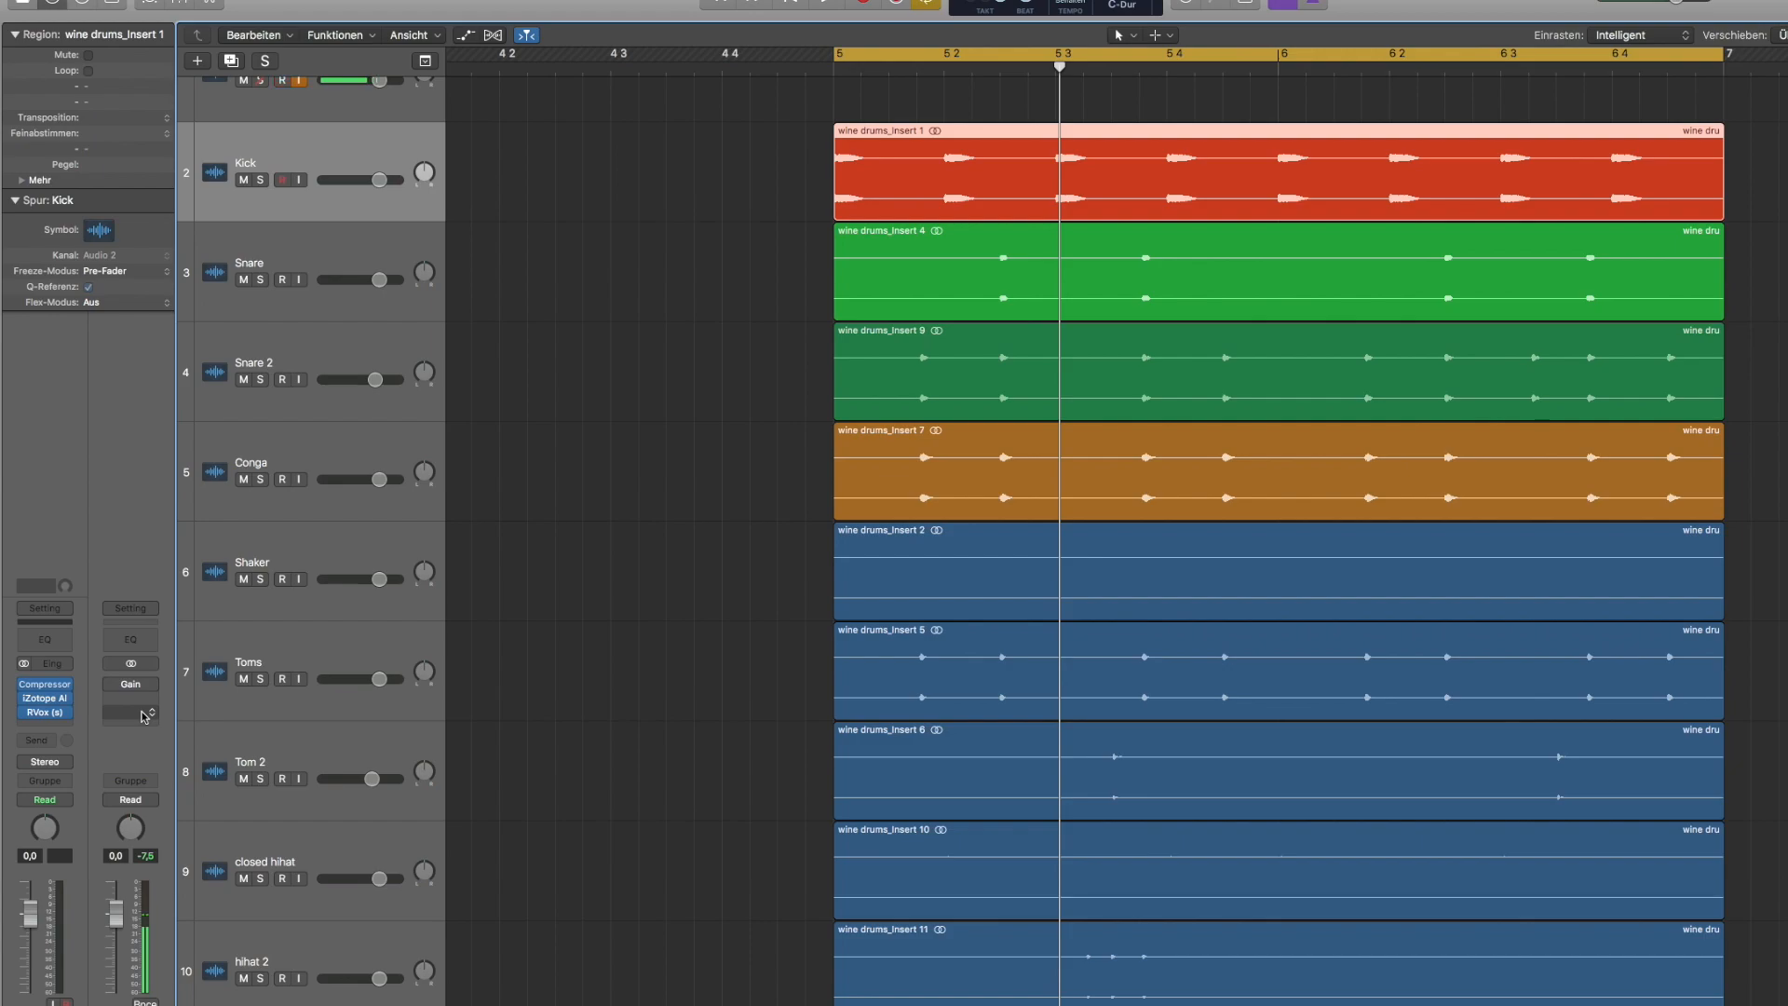
# Step: Open the RVox plug-in on the Kick track and lower its Gate threshold to -Inf
pyautogui.click(47, 711)
pyautogui.moveTo(203, 0); pyautogui.dragTo(1202, 291)
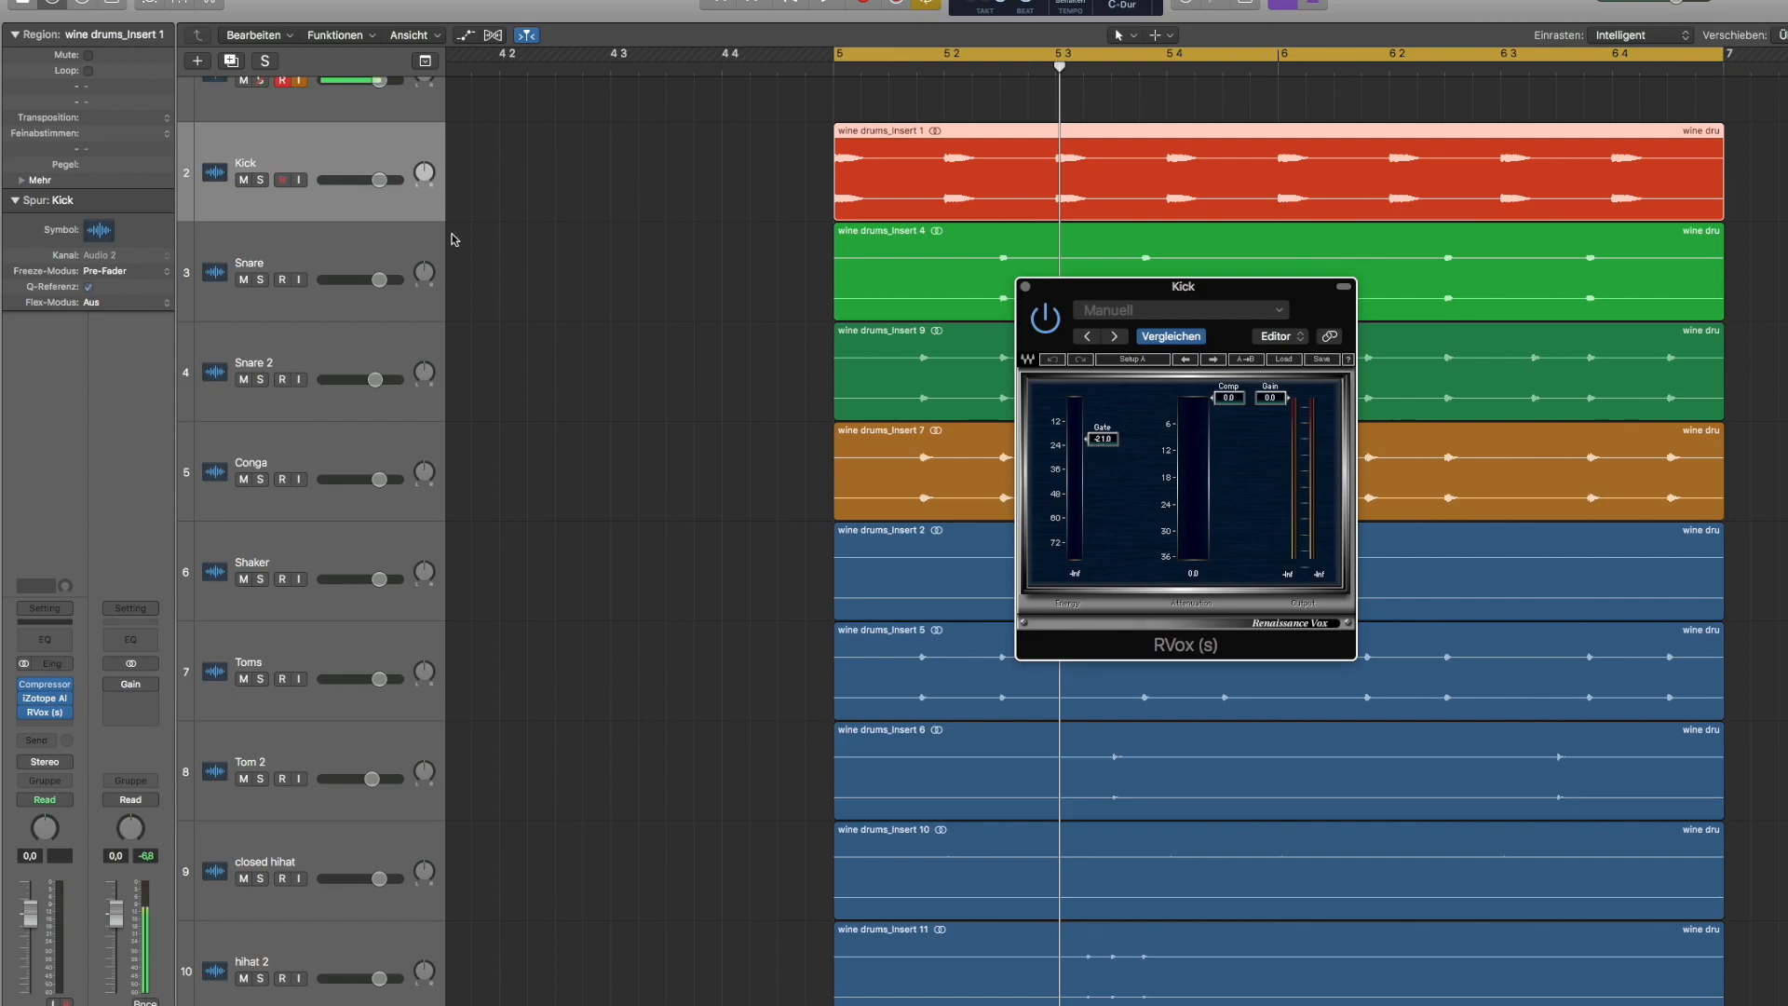
pyautogui.moveTo(1106, 442); pyautogui.dragTo(1103, 557)
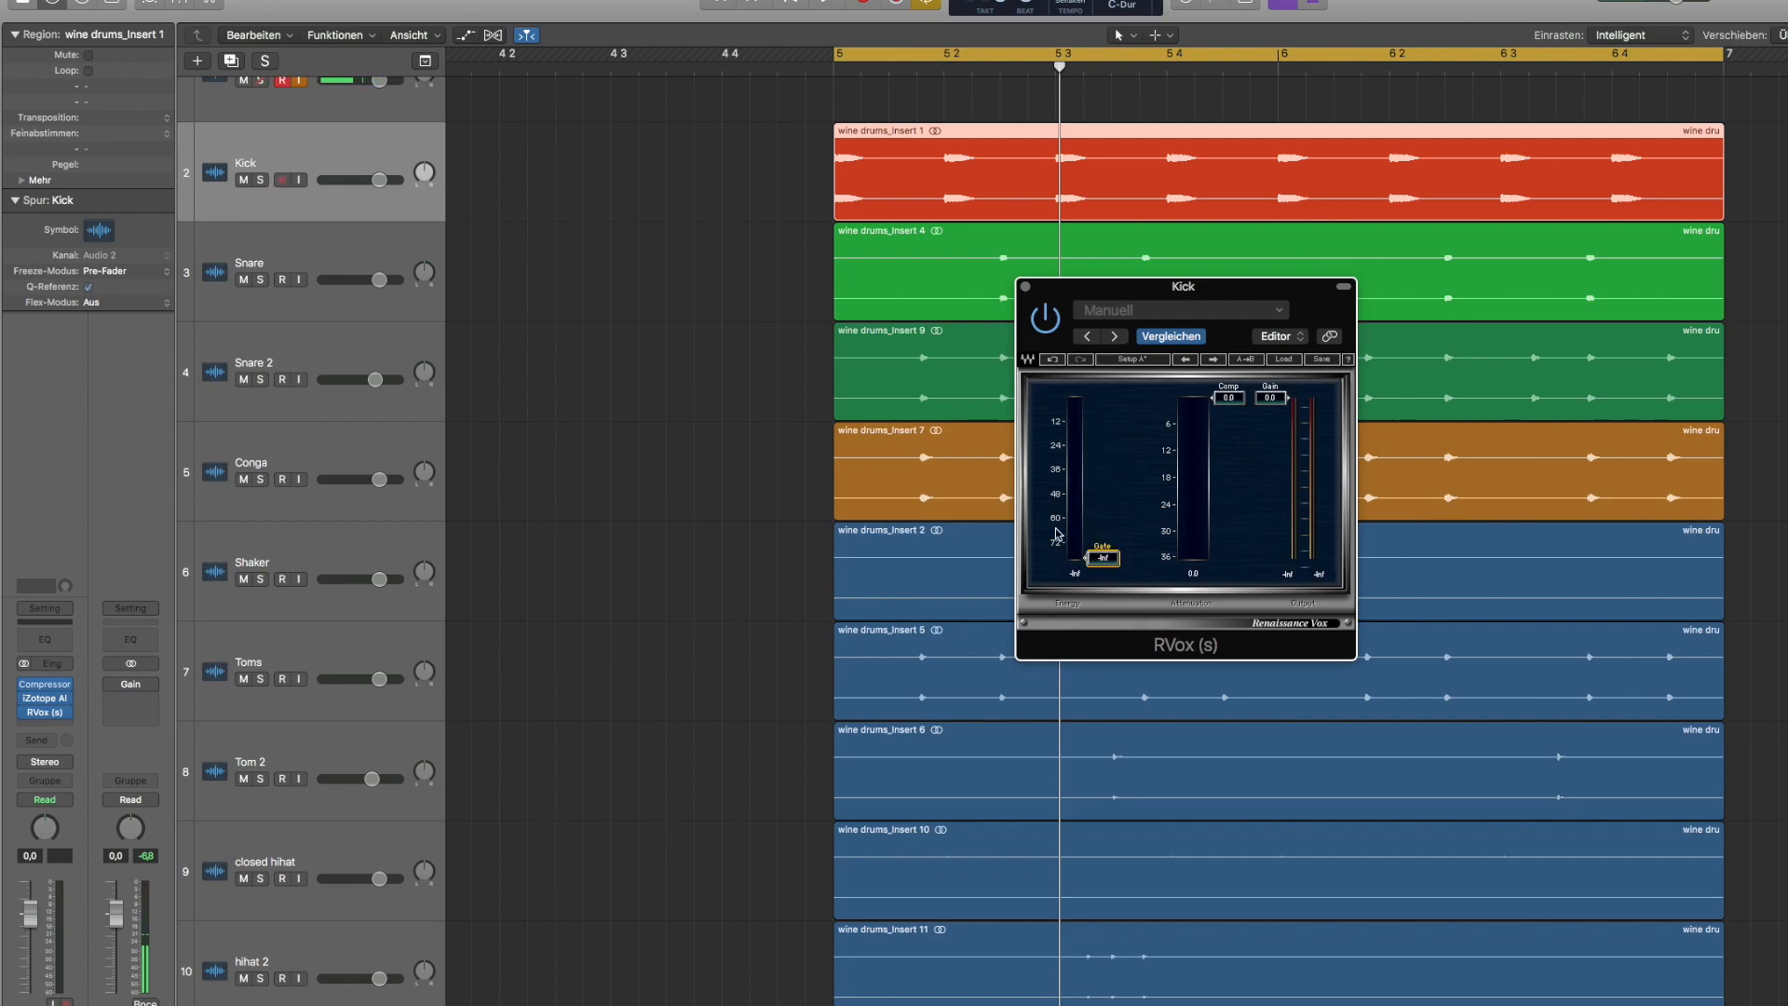
# Step: Solo the Kick track, play it, and raise the RVox Gate threshold to about -22.5
pyautogui.click(261, 182)
pyautogui.press('space')
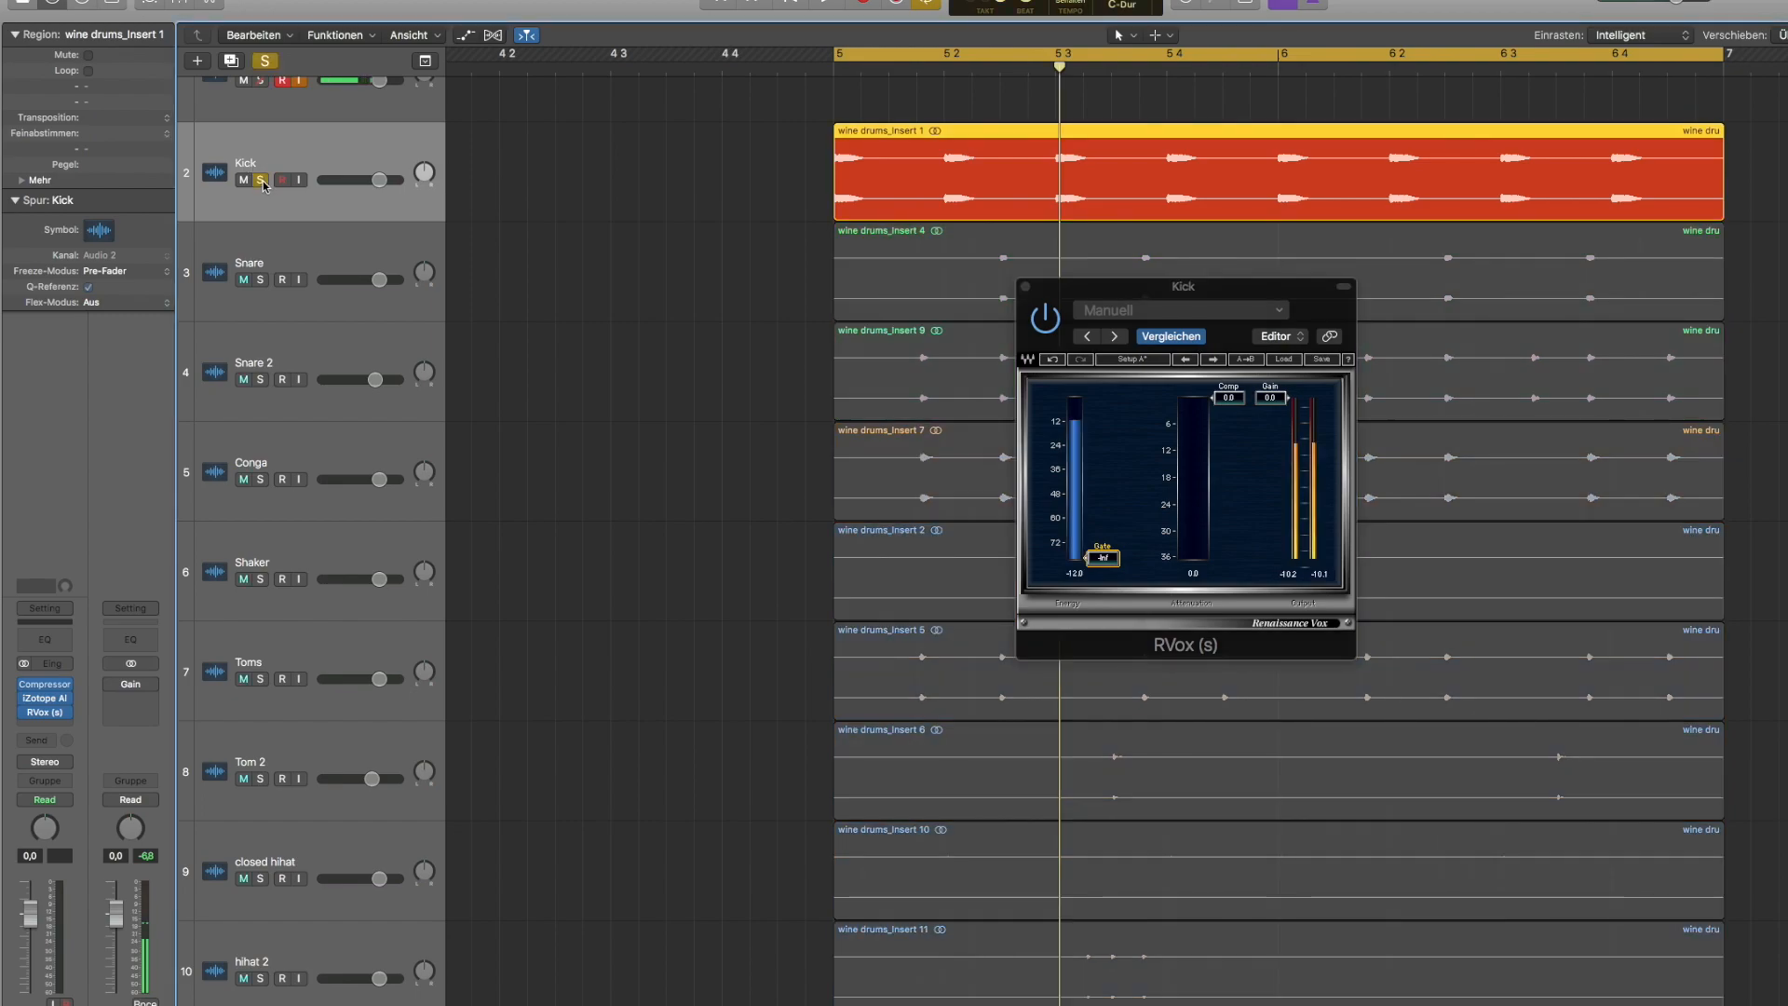
pyautogui.moveTo(1103, 557)
pyautogui.mouseDown()
pyautogui.moveTo(1102, 414)
pyautogui.moveTo(1103, 442)
pyautogui.mouseUp()
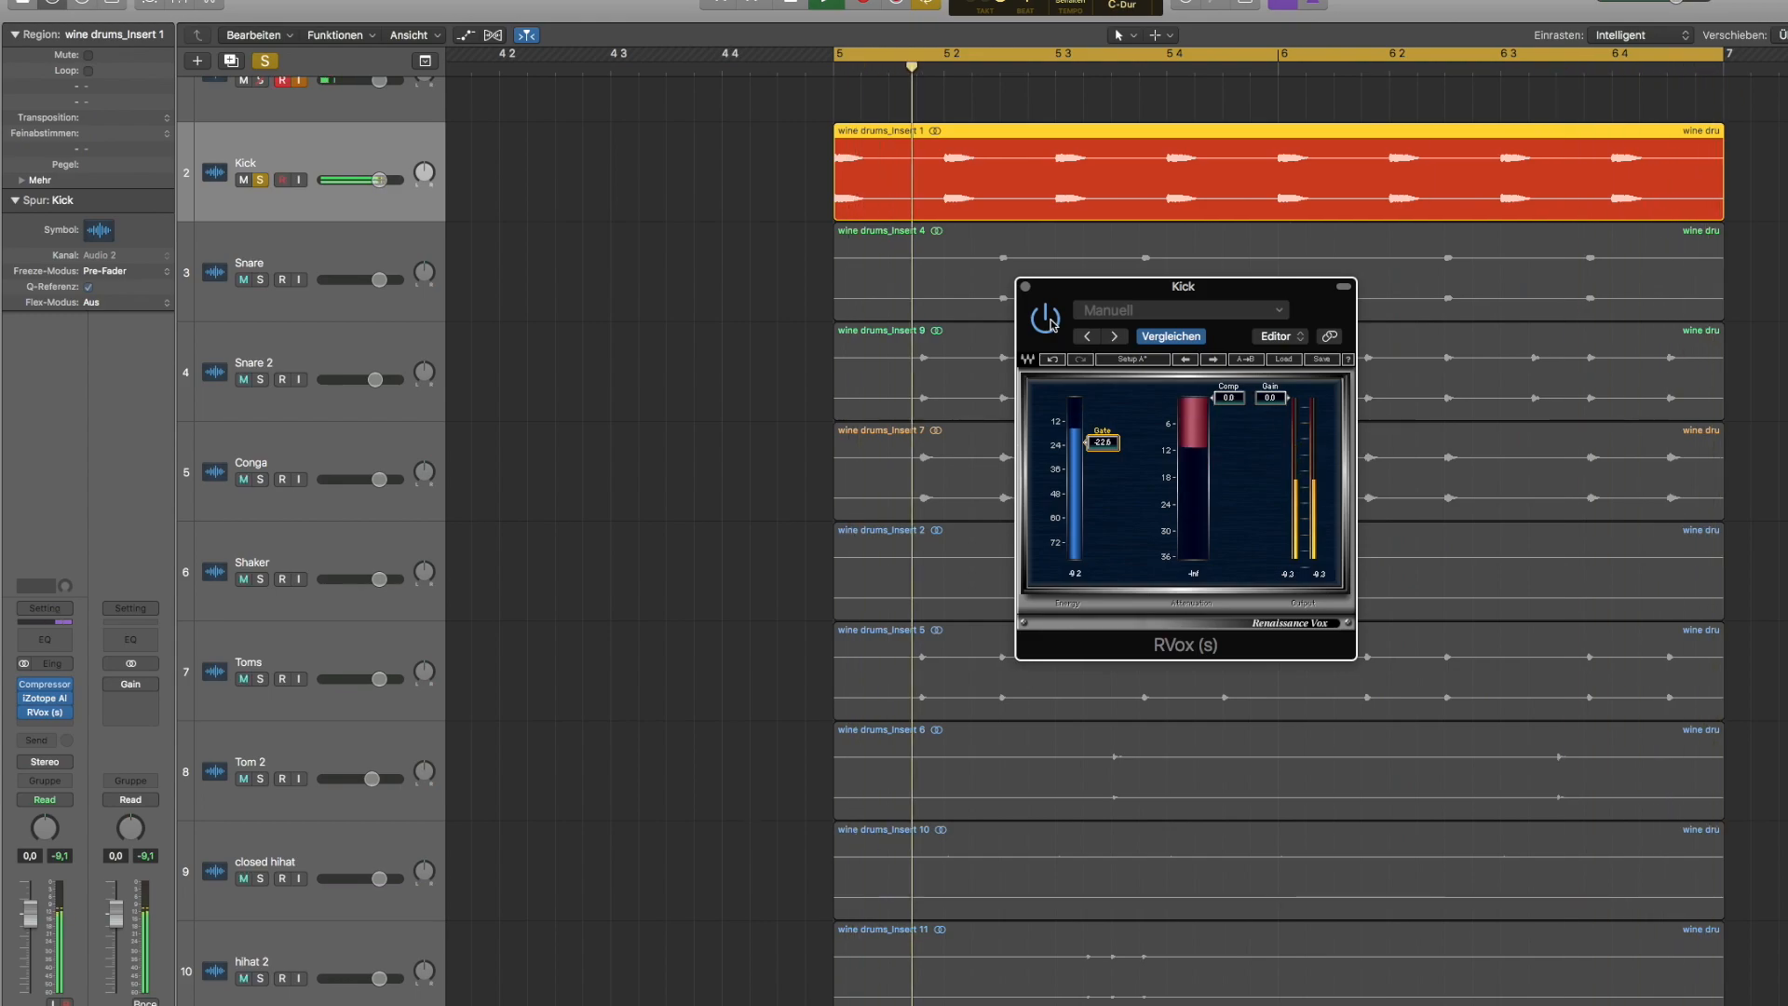
# Step: Take the Kick track out of solo and close the RVox window
pyautogui.press('s')
pyautogui.click(555, 294)
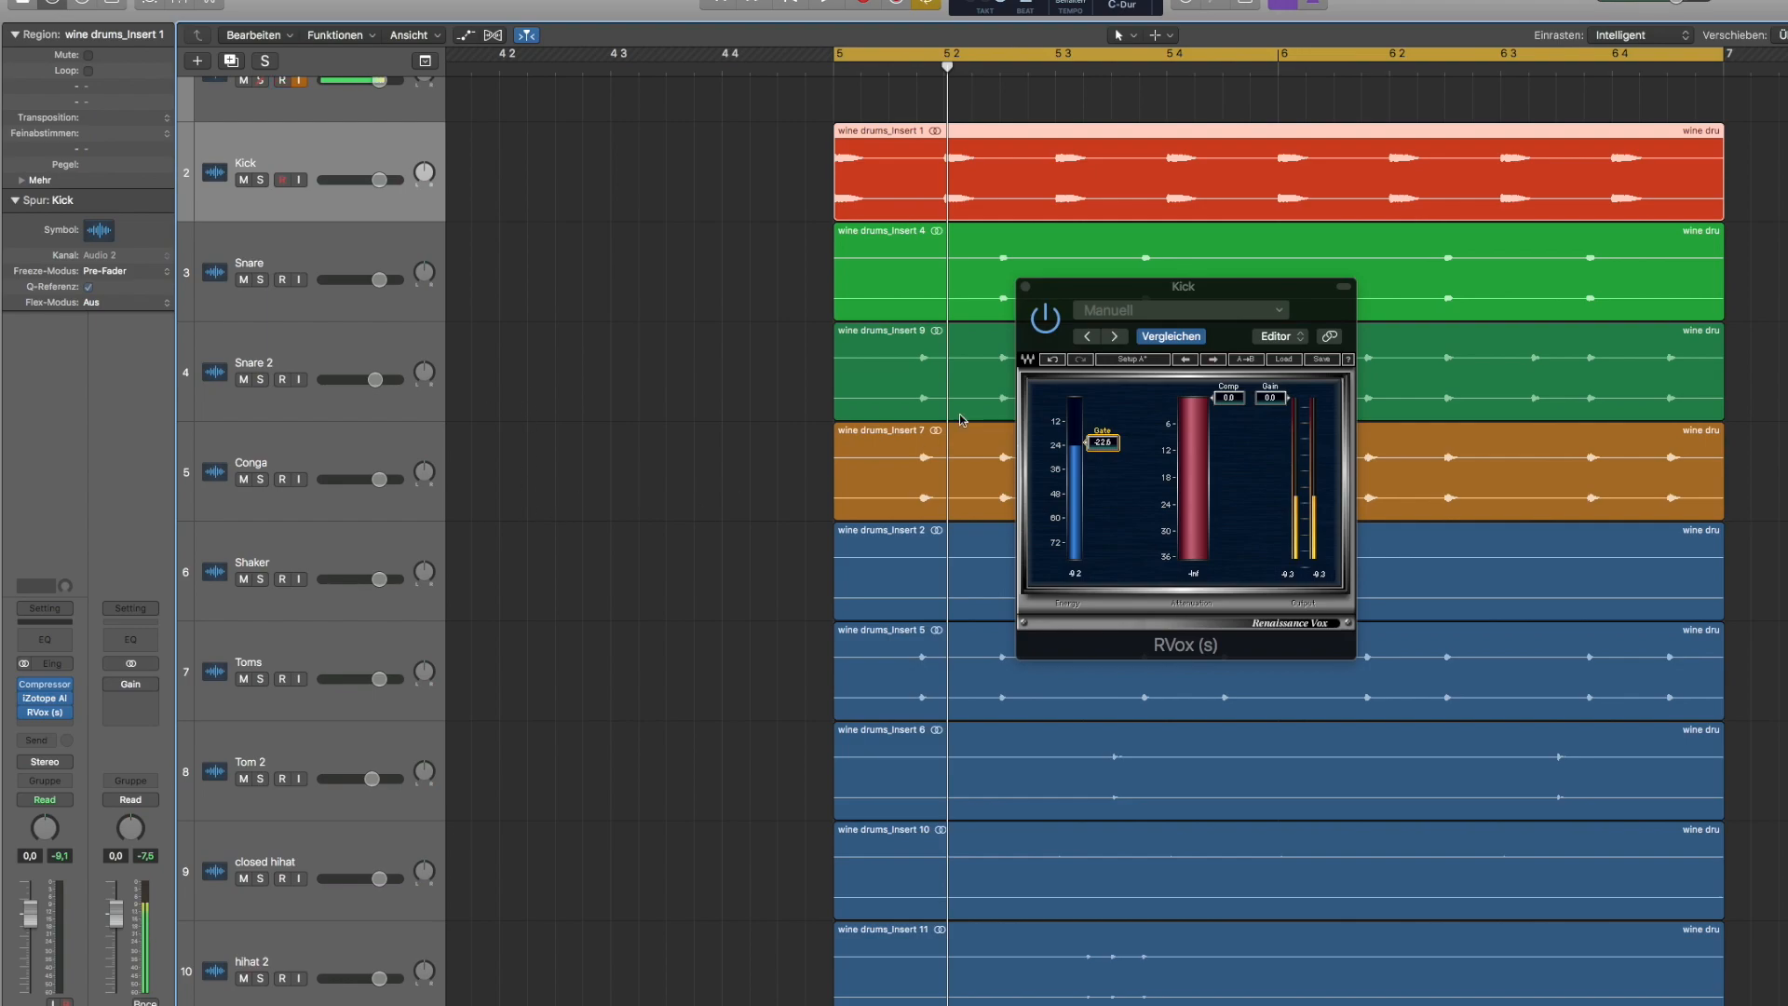
pyautogui.click(1025, 287)
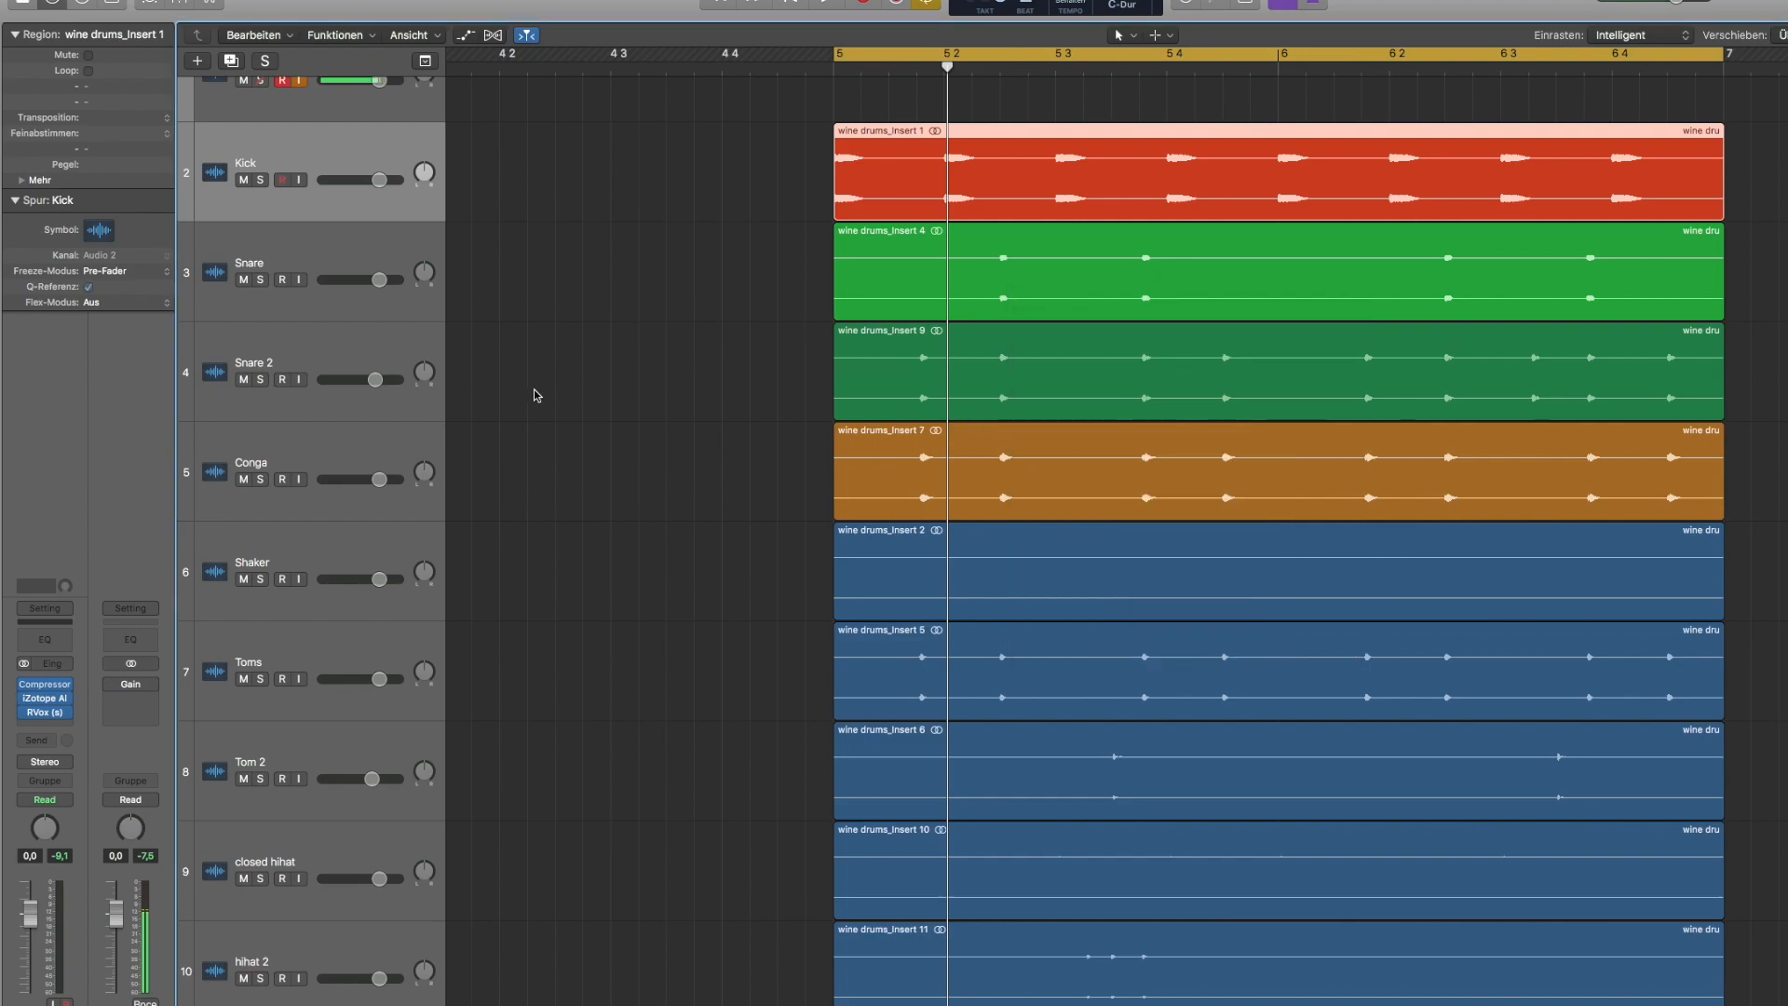
pyautogui.scroll(1, 698, 512)
pyautogui.click(641, 490)
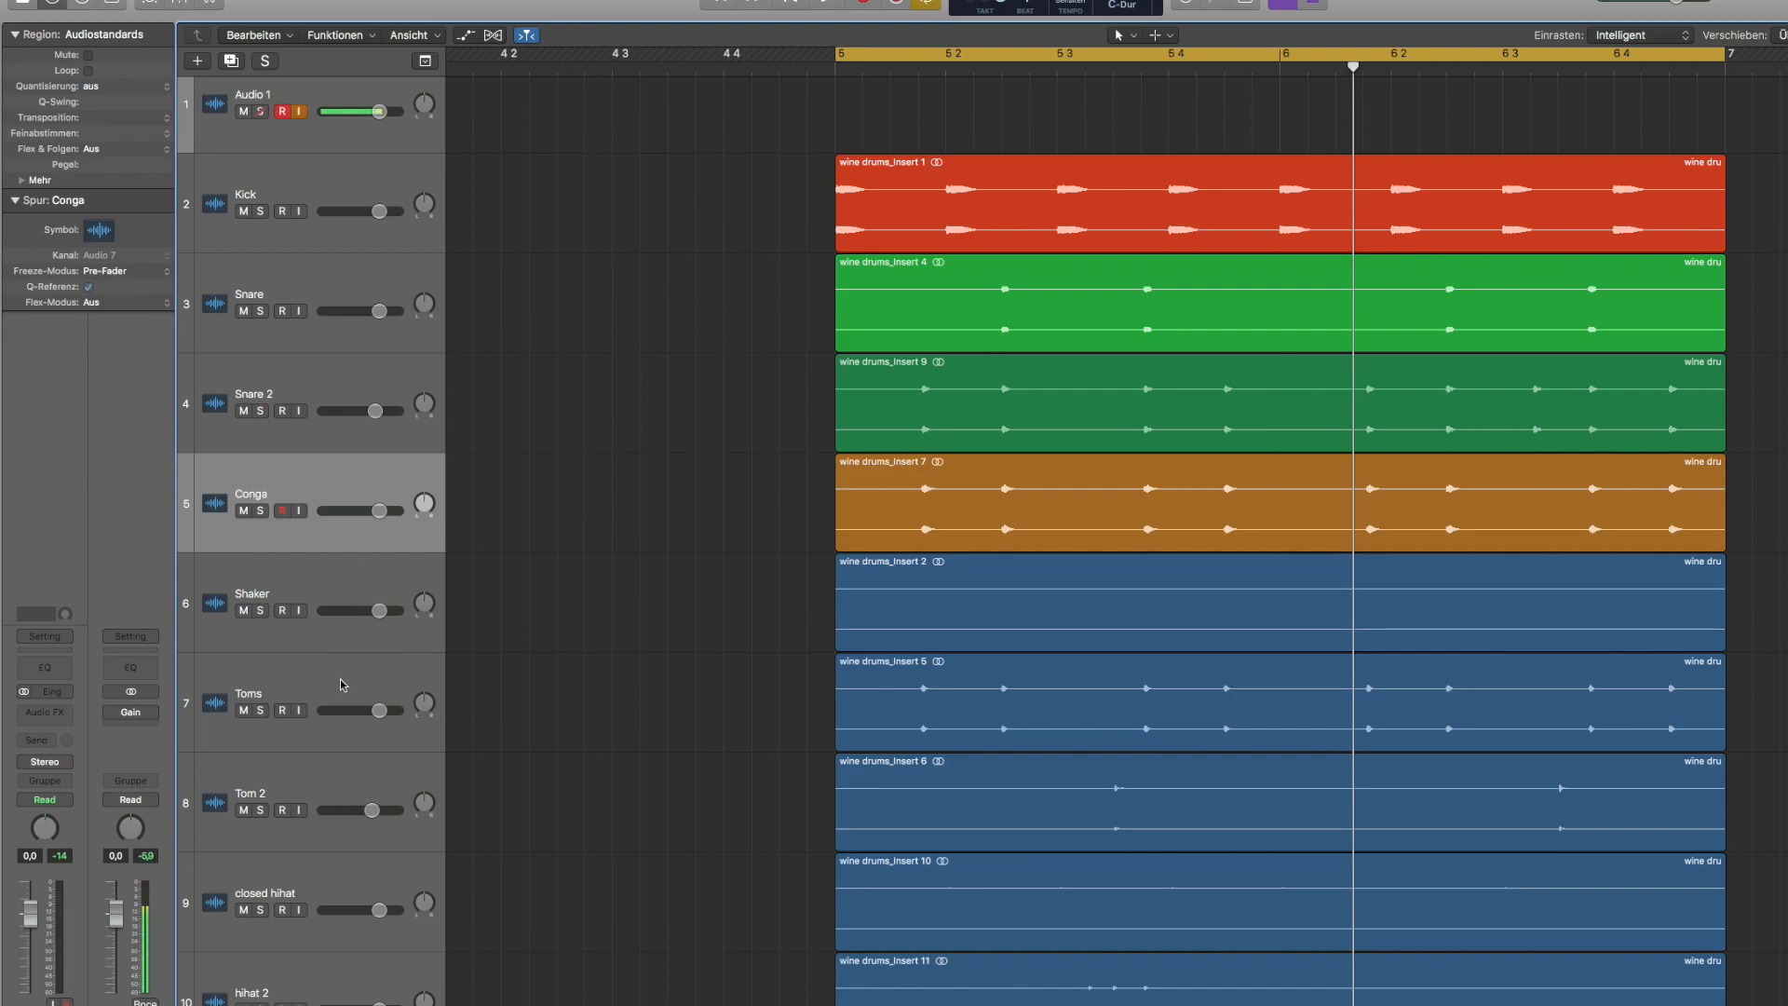
# Step: Move the Toms track directly below Conga, solo Snare 2, Conga and Toms, and play them together
pyautogui.scroll(-1, 336, 699)
pyautogui.moveTo(327, 668); pyautogui.dragTo(338, 540)
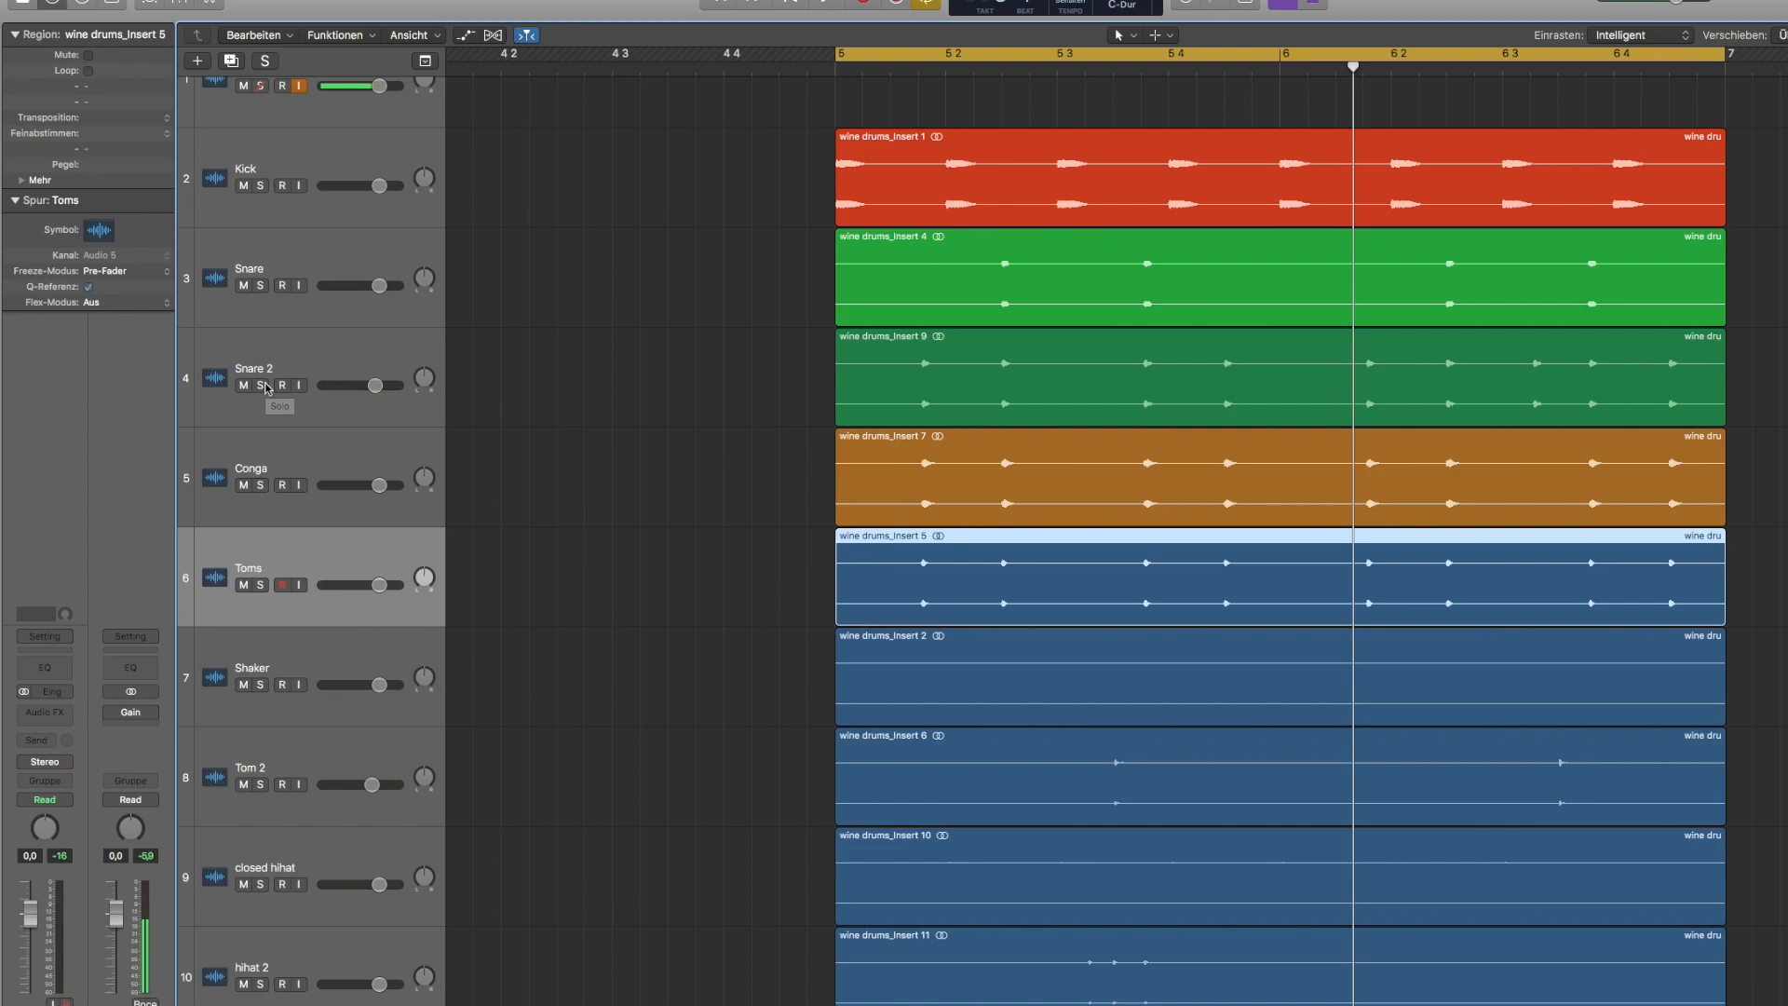
pyautogui.moveTo(266, 387); pyautogui.dragTo(261, 584)
pyautogui.doubleClick(921, 70)
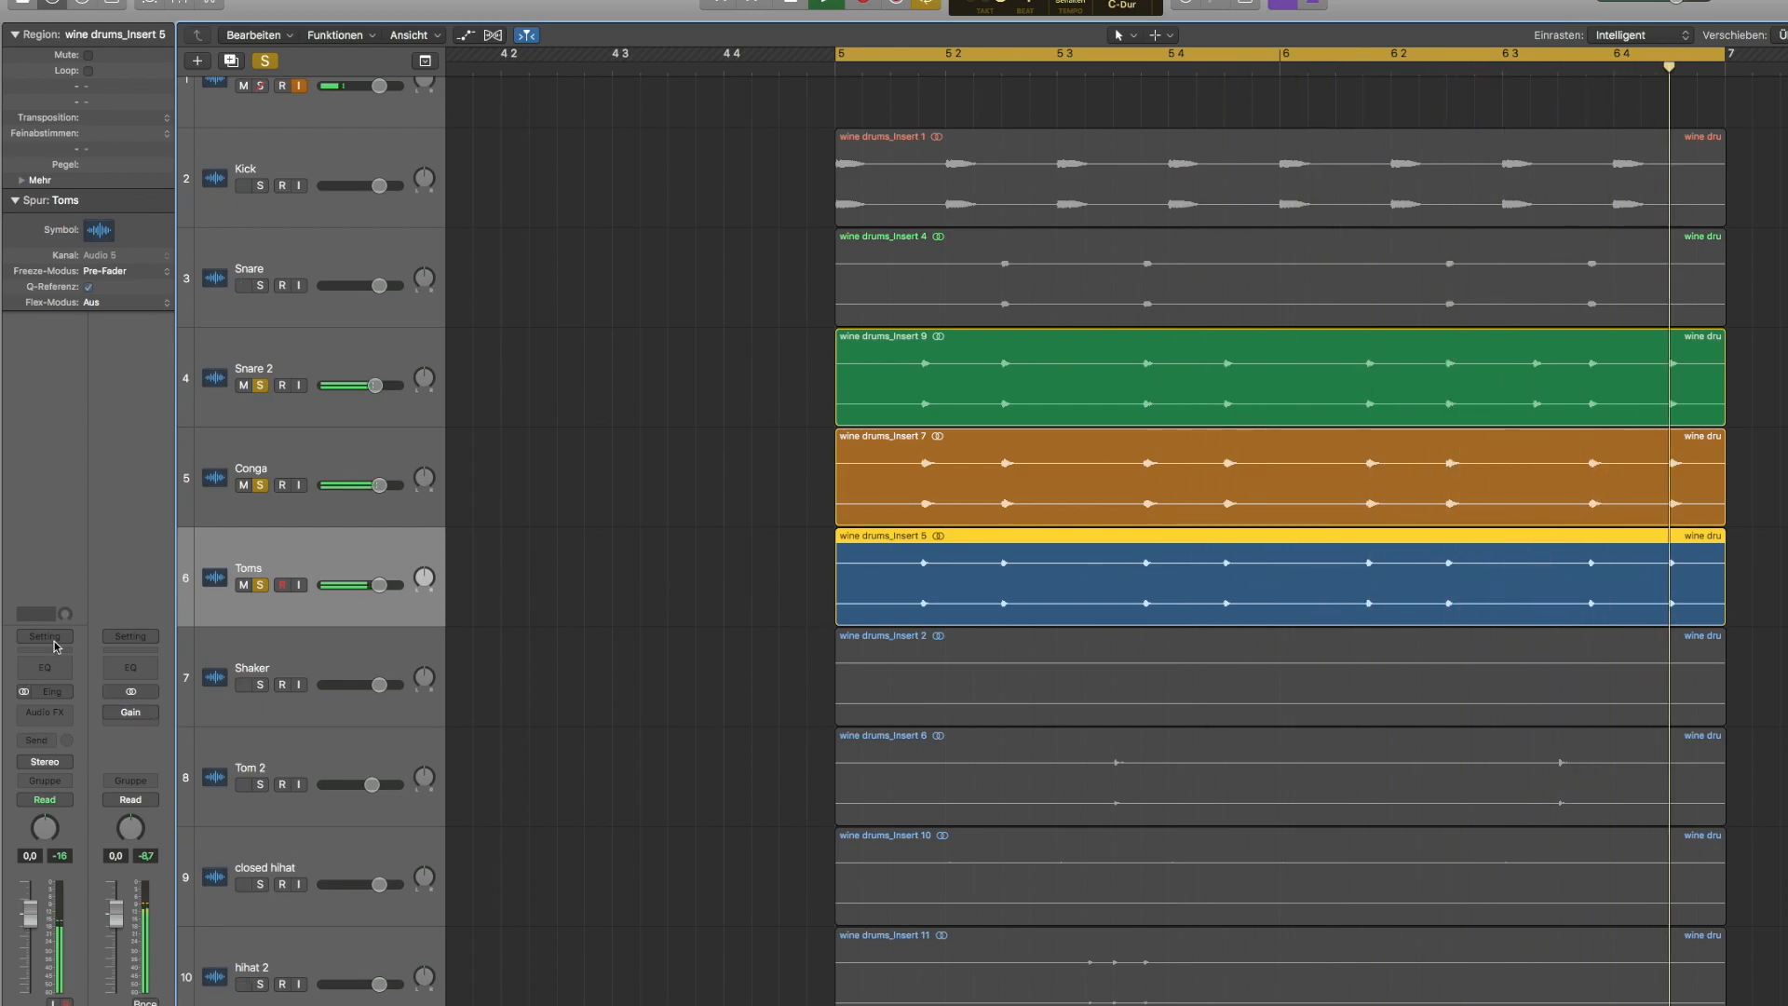
# Step: Insert a Channel EQ on the Toms and Conga tracks and arrange both windows so they do not overlap
pyautogui.click(41, 669)
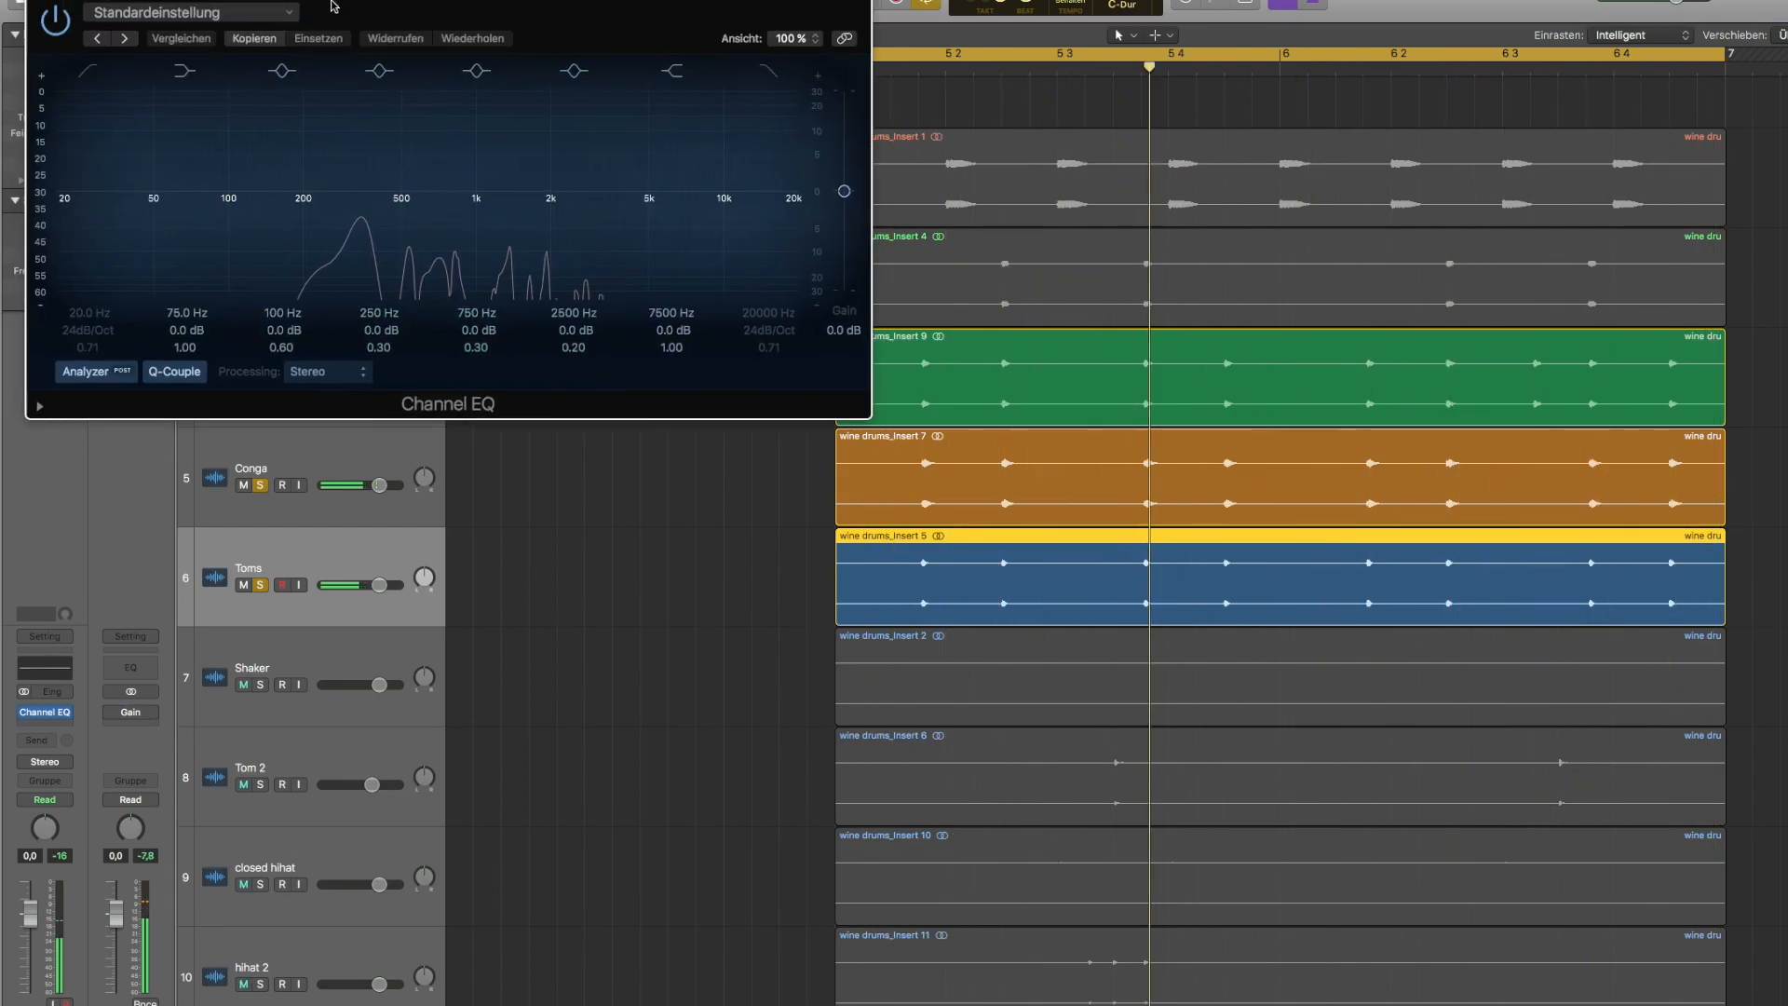
pyautogui.moveTo(327, 5); pyautogui.dragTo(1178, 53)
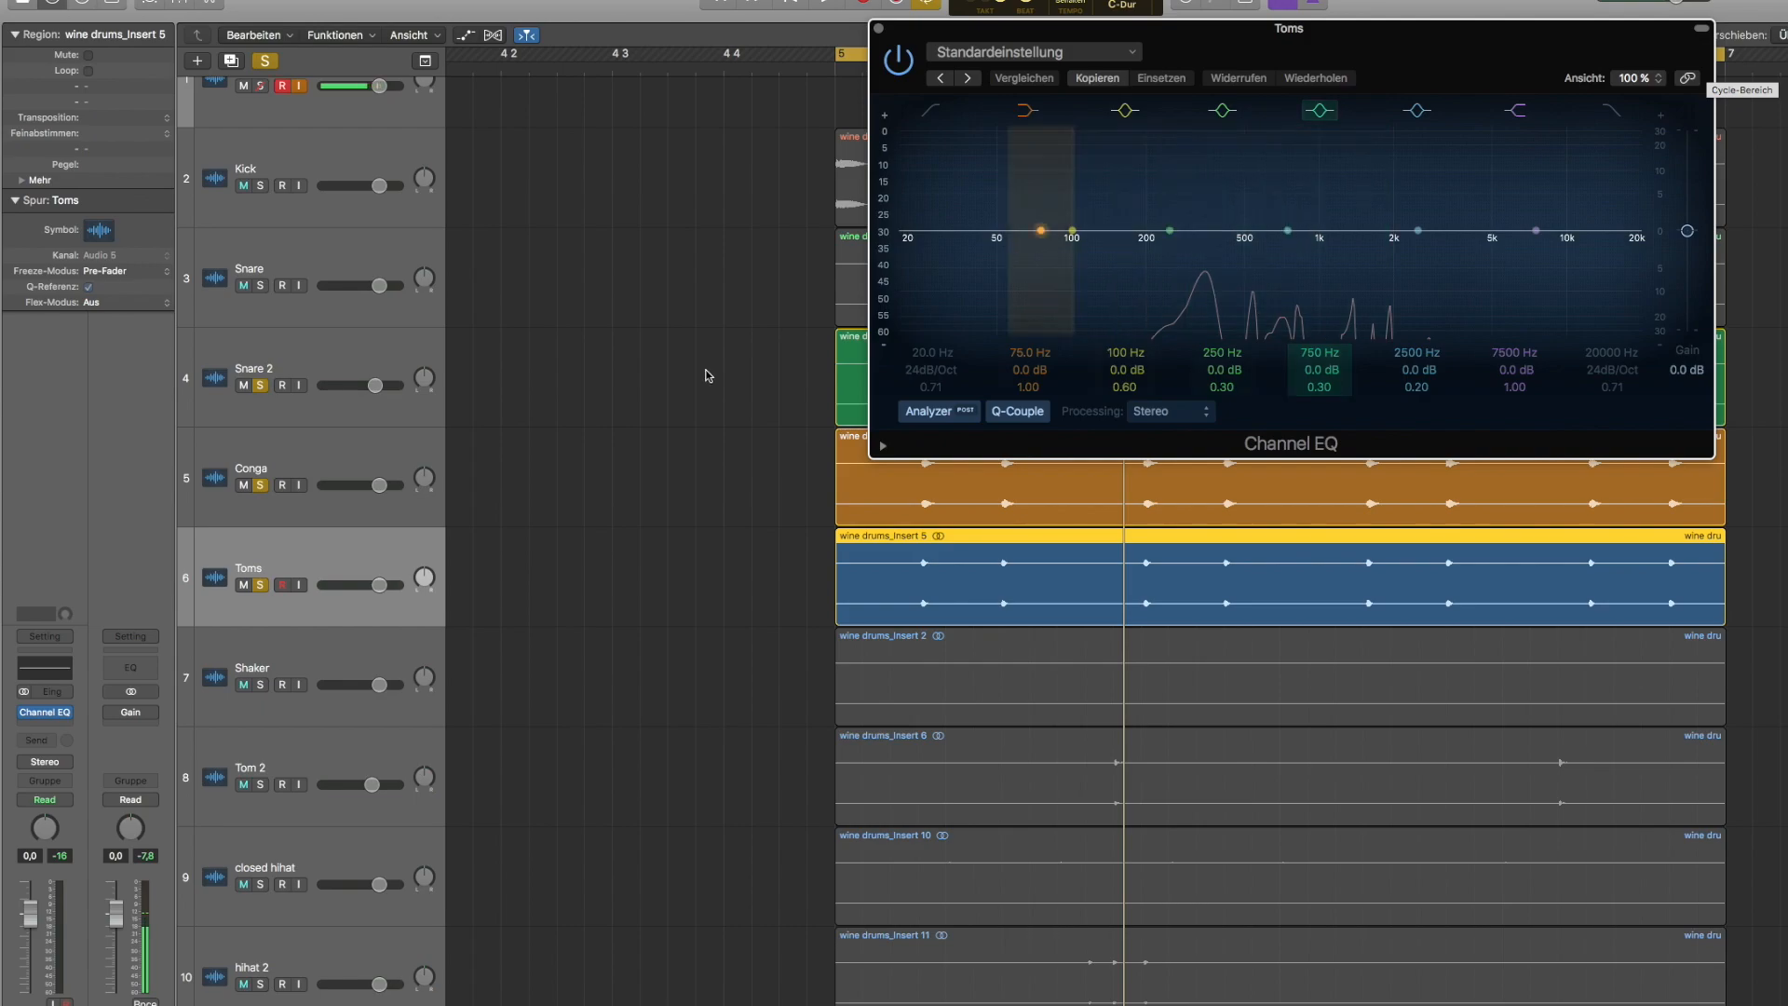
pyautogui.click(321, 470)
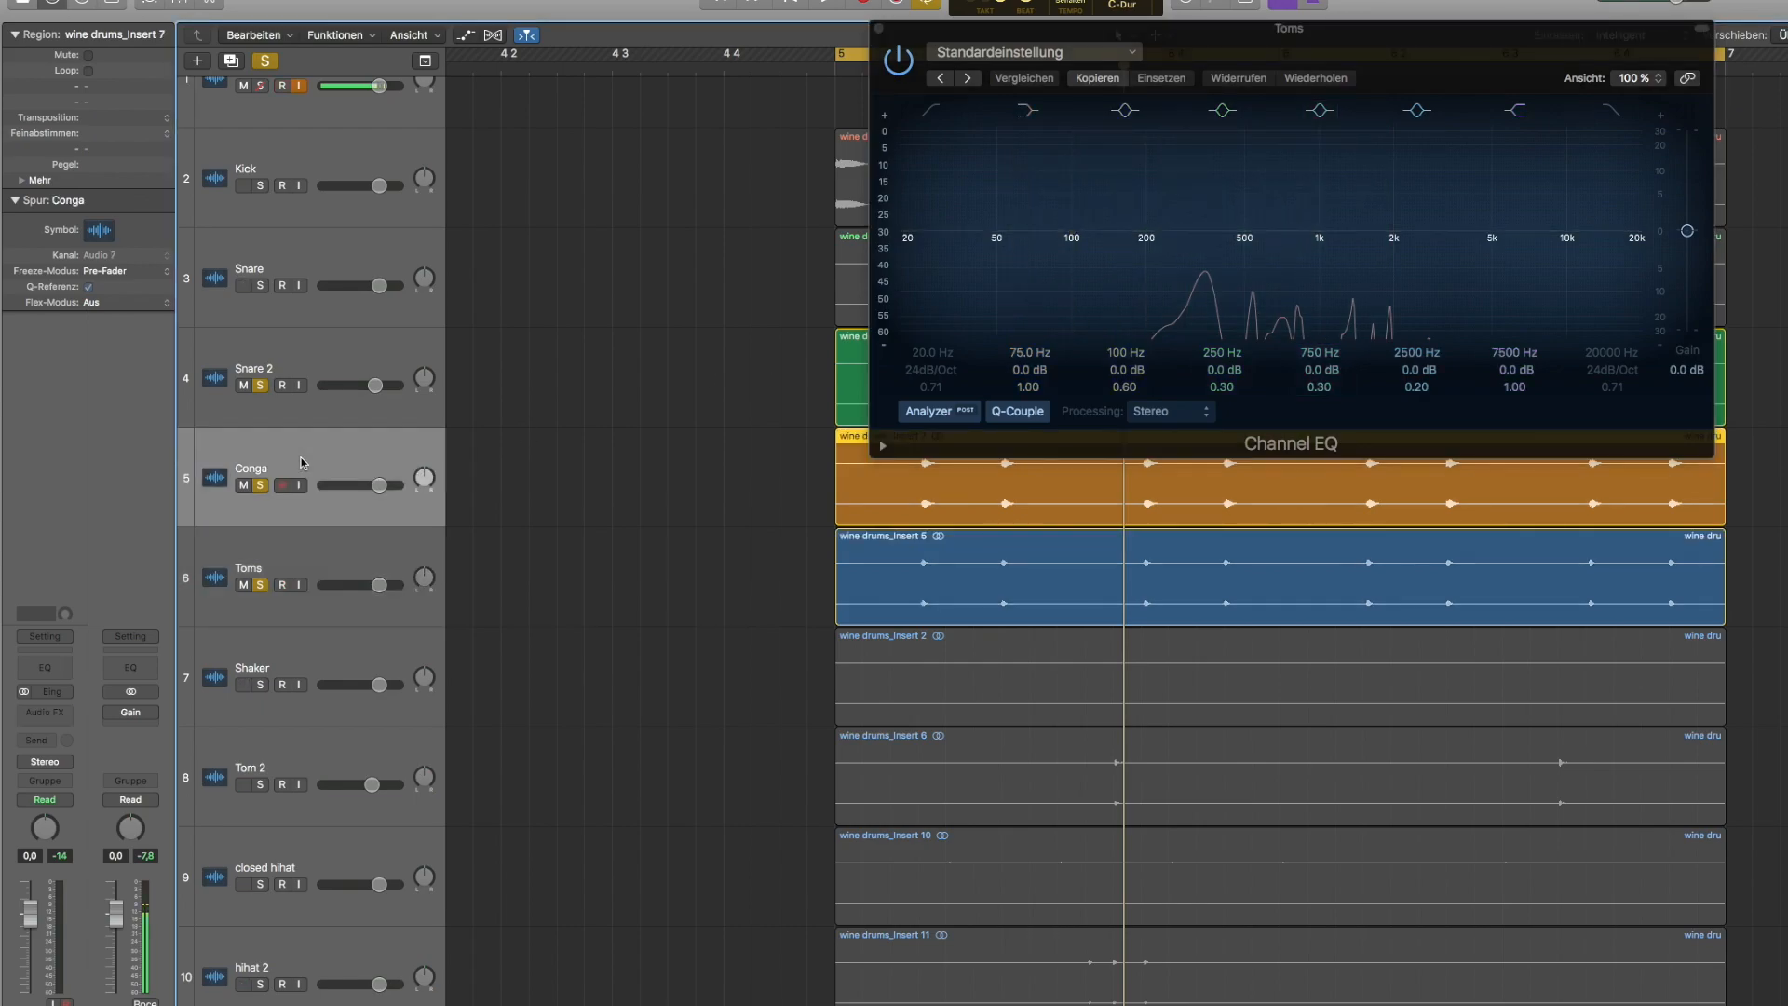
pyautogui.click(51, 668)
pyautogui.moveTo(338, 20); pyautogui.dragTo(1207, 521)
# Step: Add and open a Channel EQ on the Snare 2 track and play the soloed tracks
pyautogui.click(288, 374)
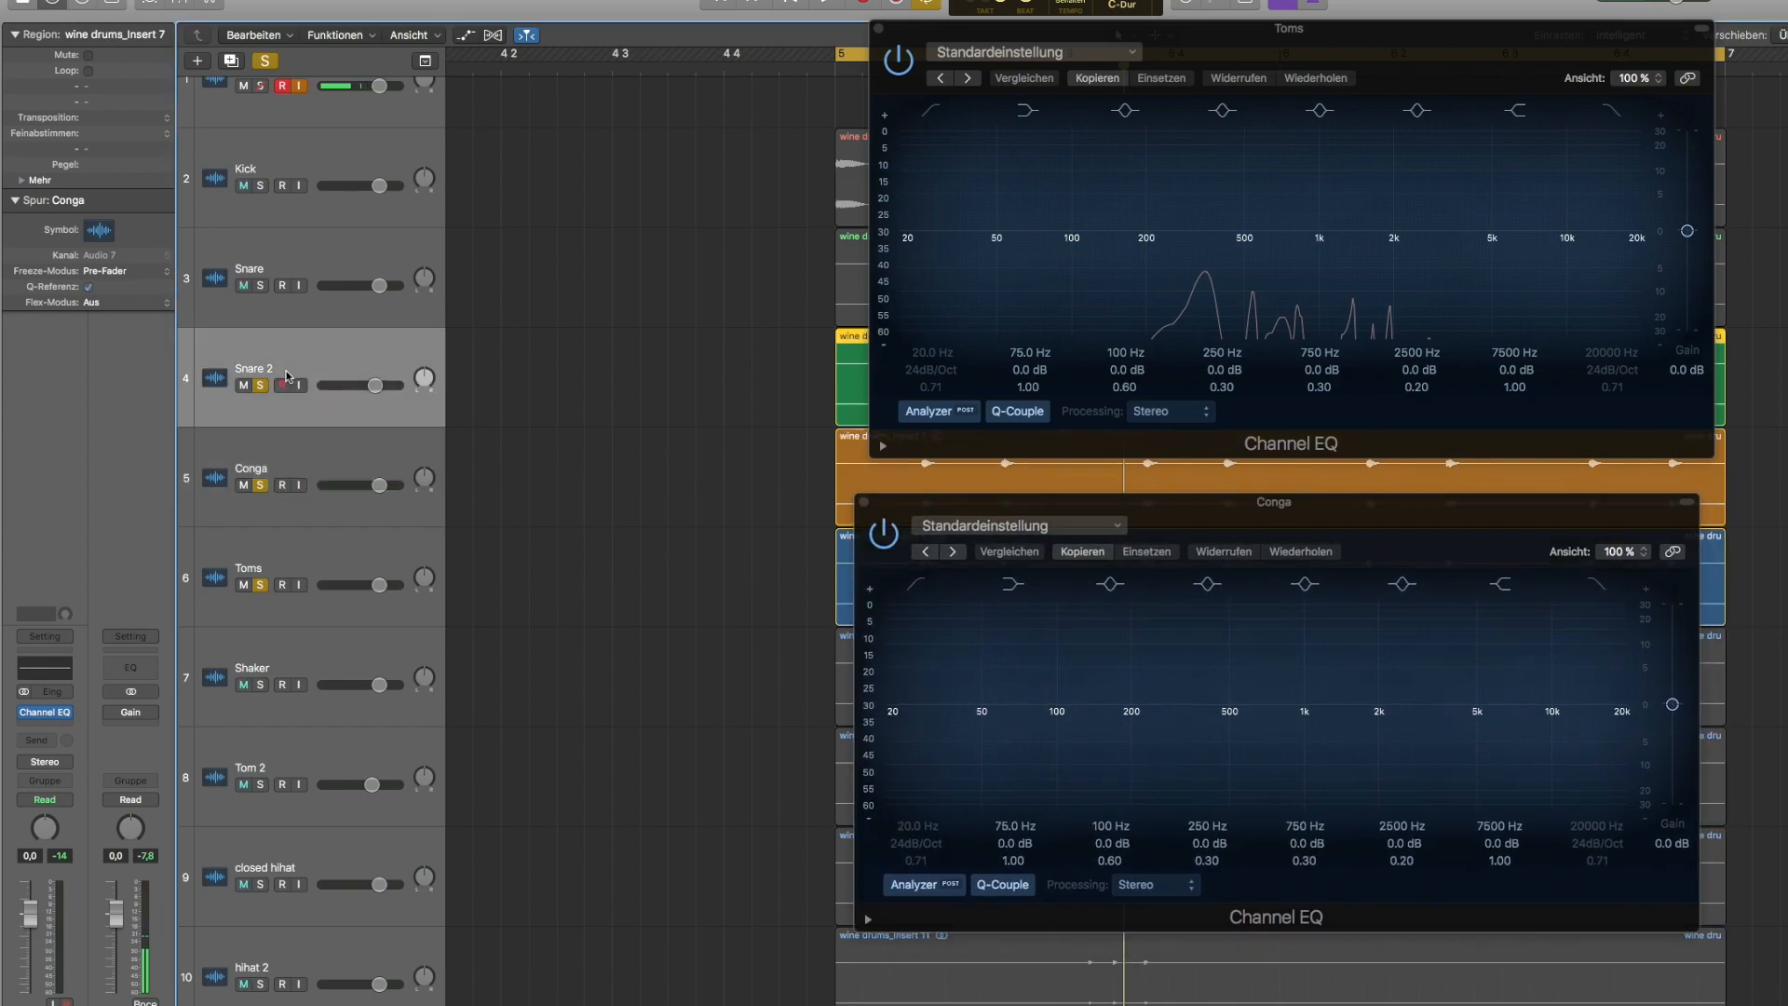
pyautogui.click(41, 670)
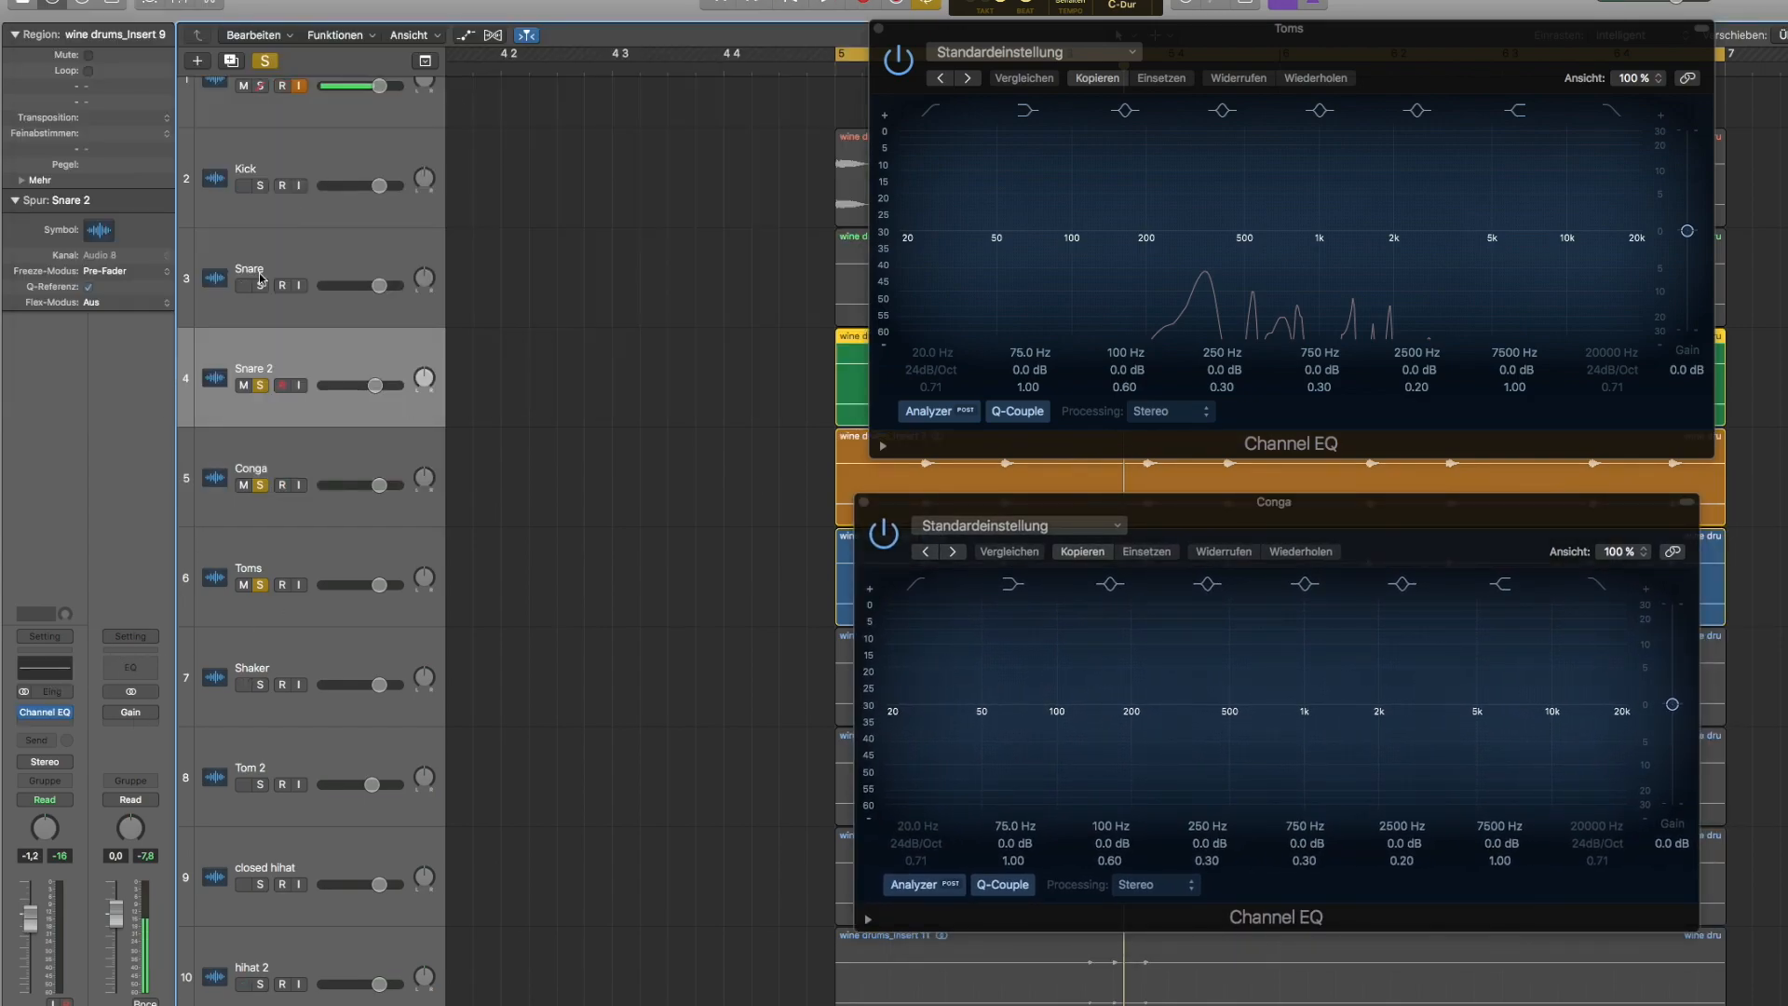
pyautogui.click(46, 713)
pyautogui.press('space')
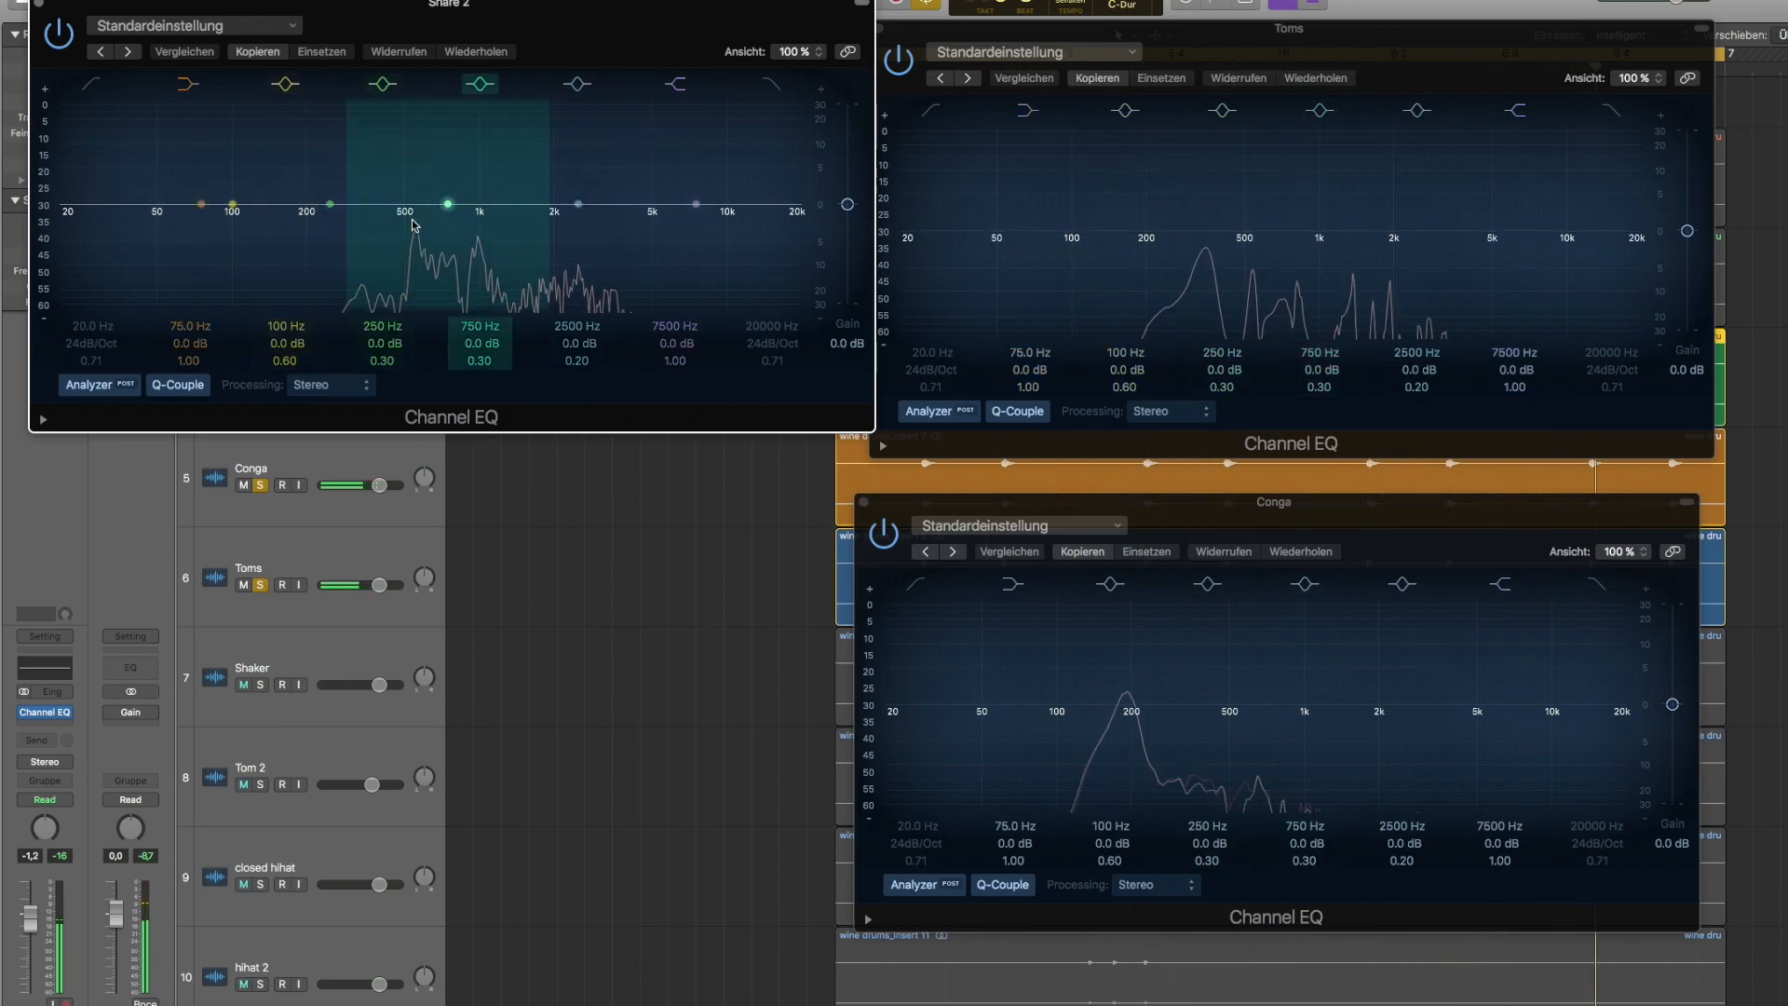
# Step: Boost Snare 2 by 2.0 dB at 620 Hz with Q 0.93, and cut Toms 4.0 dB at 560 Hz and Conga 2.0 dB at 530 Hz
pyautogui.moveTo(445, 203); pyautogui.dragTo(417, 173)
pyautogui.moveTo(419, 168); pyautogui.dragTo(421, 192)
pyautogui.moveTo(1291, 237); pyautogui.dragTo(1250, 252)
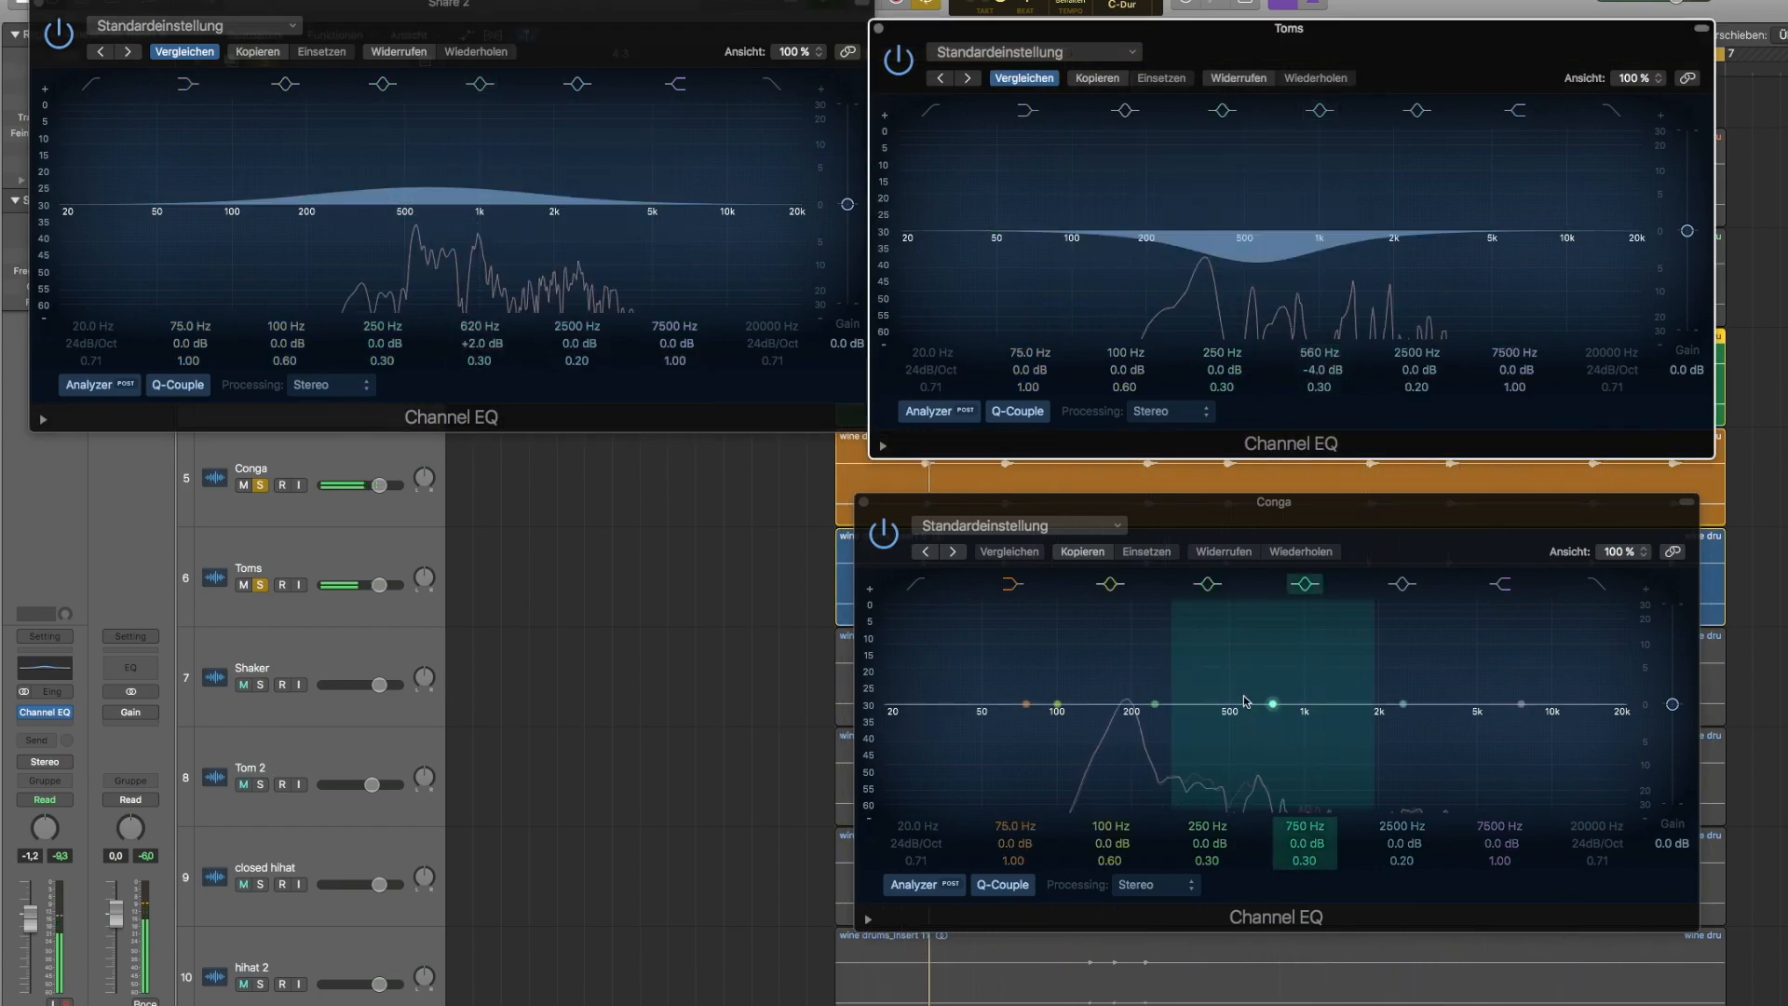
pyautogui.moveTo(1265, 706); pyautogui.dragTo(1230, 719)
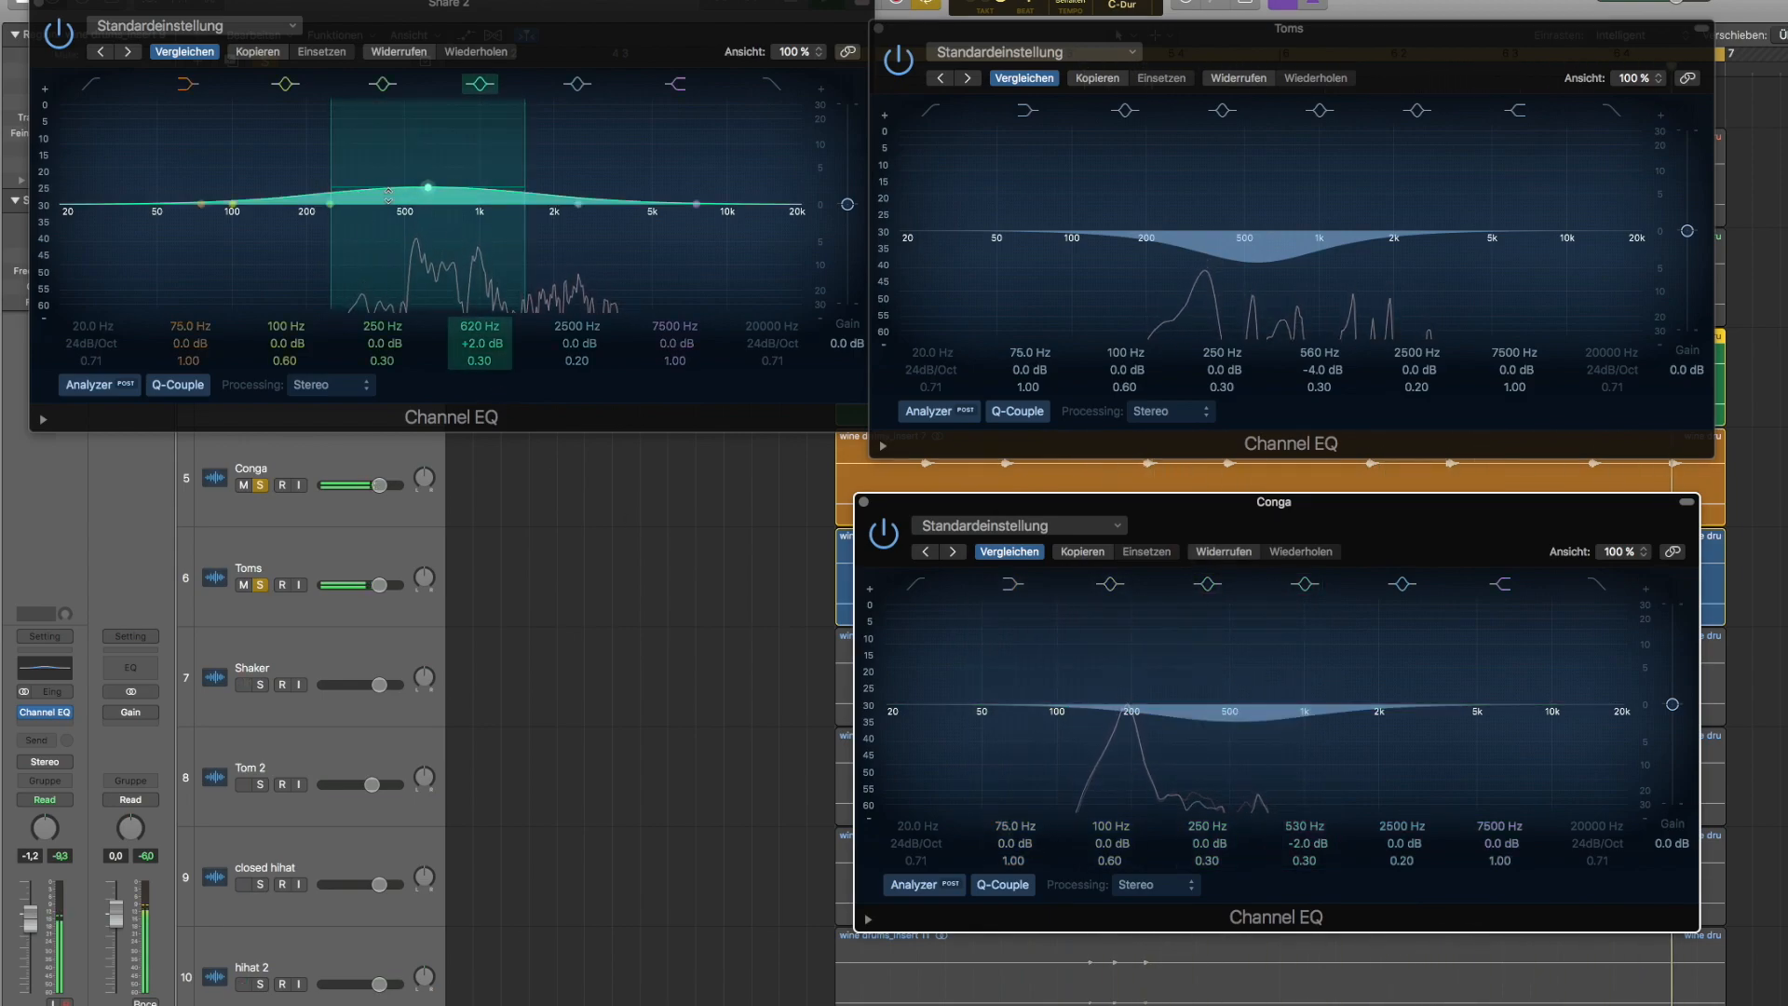
pyautogui.click(483, 356)
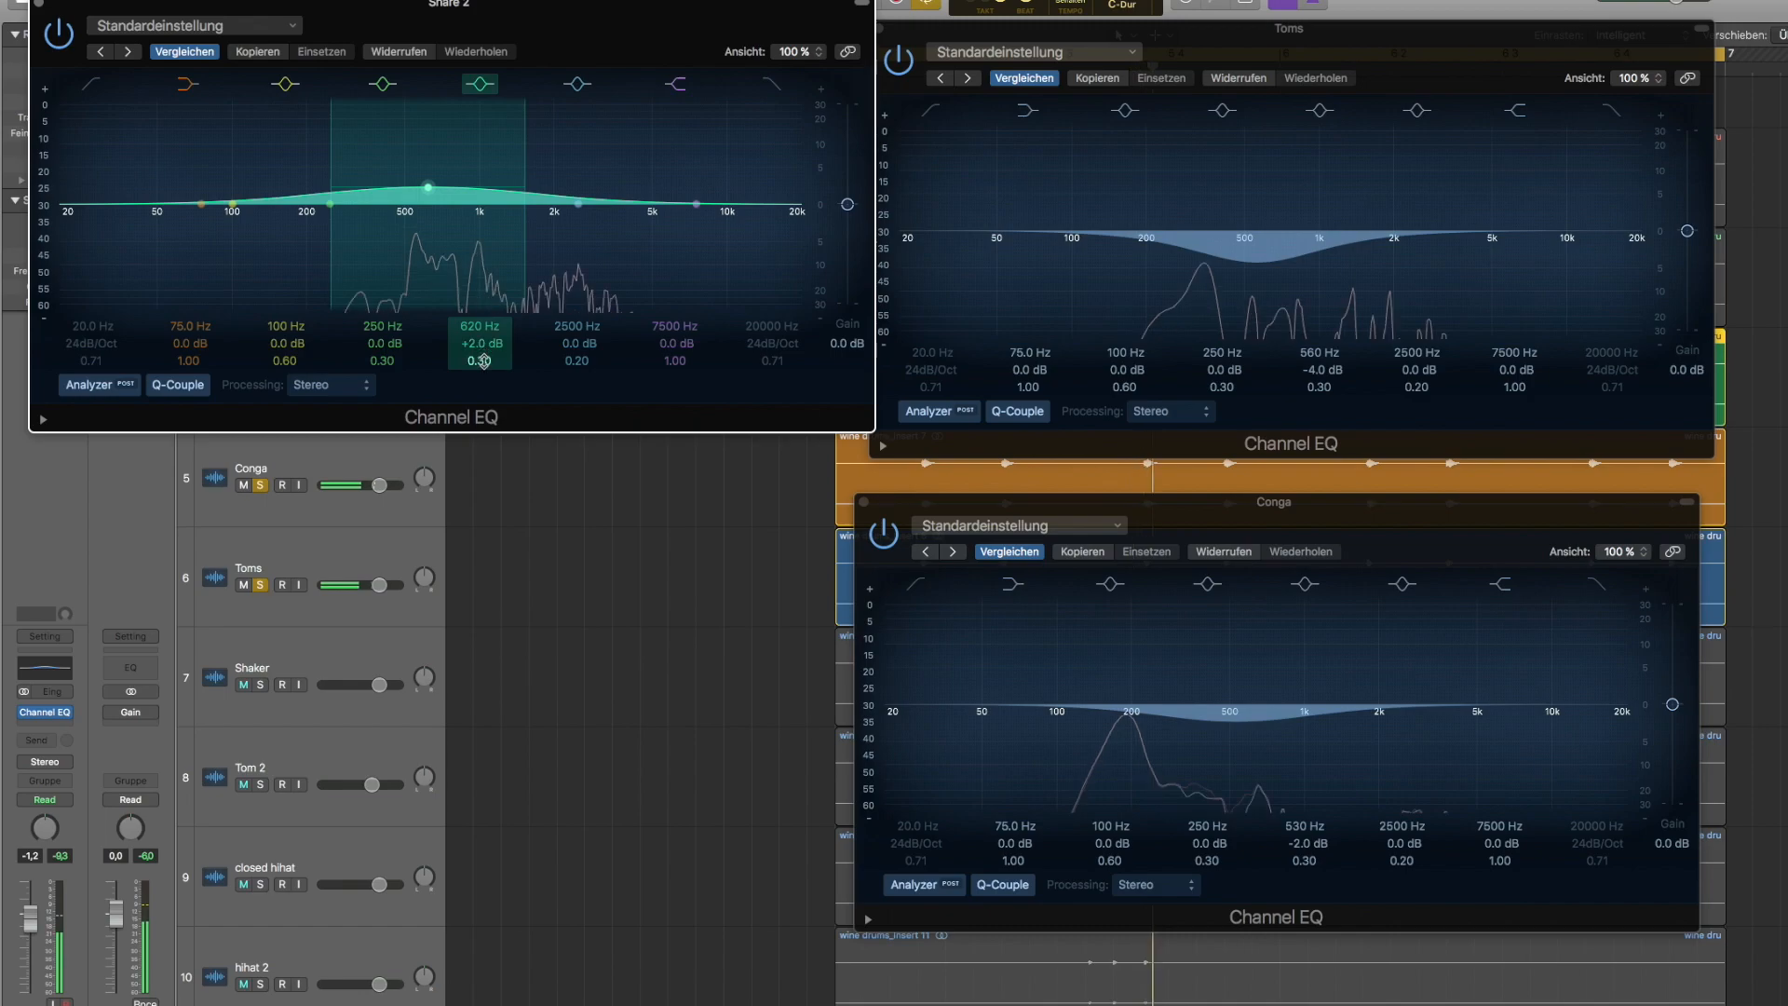
# Step: Boost Conga by 2.5 dB at 176 Hz and cut Snare 2 by 2.0 dB at 315 Hz
pyautogui.moveTo(1057, 705); pyautogui.dragTo(1128, 692)
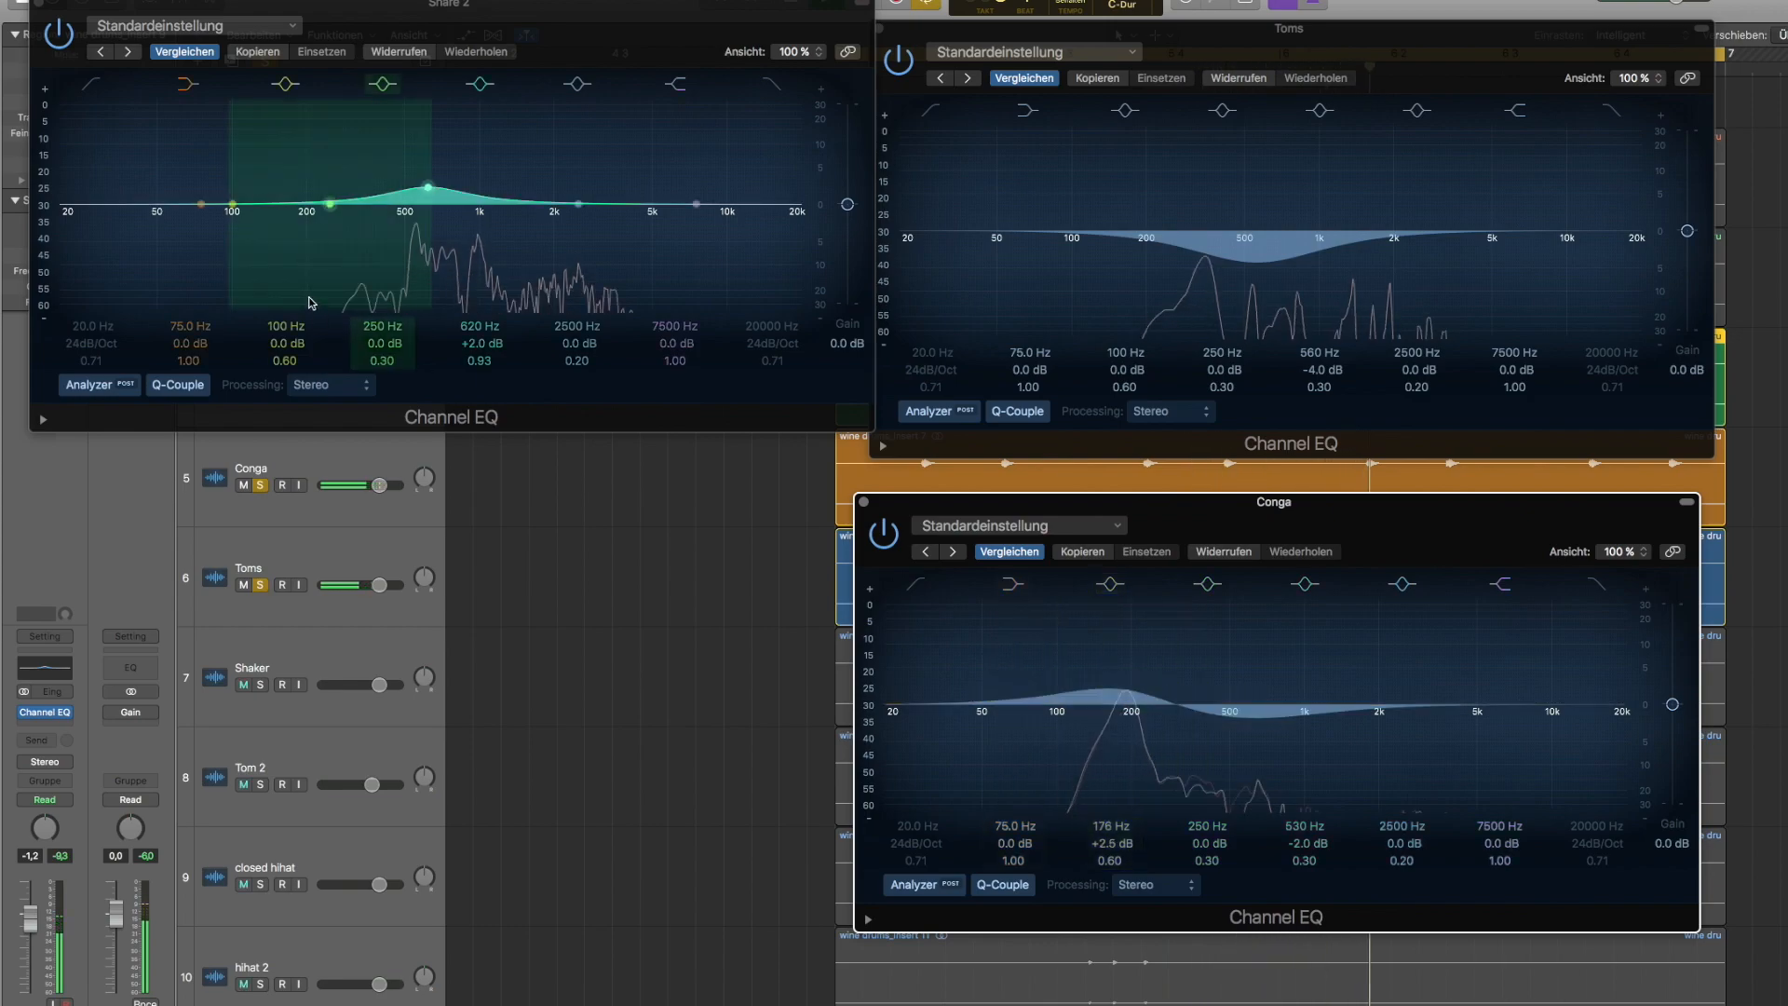
pyautogui.moveTo(331, 204); pyautogui.dragTo(357, 218)
# Step: On the Toms EQ, cut 2.5 dB at 255 Hz with Q 0.51 and boost 2.5 dB at 330 Hz with Q 1.40
pyautogui.moveTo(1171, 231); pyautogui.dragTo(1217, 253)
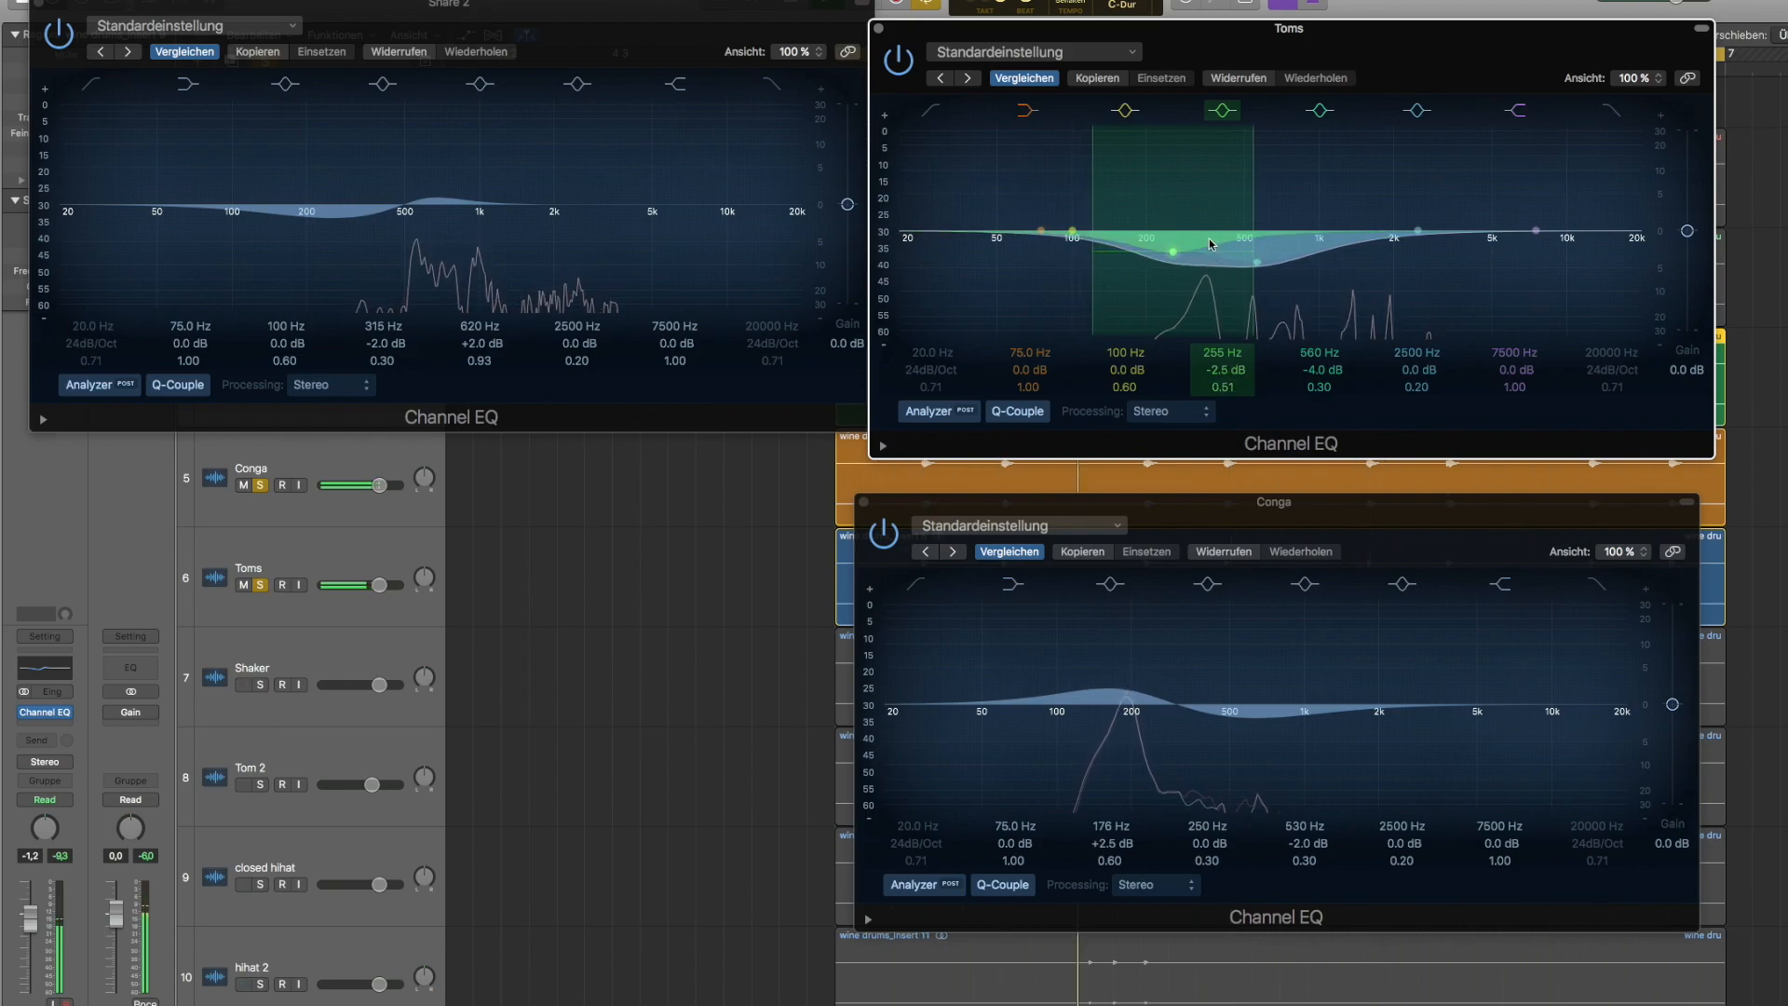
pyautogui.moveTo(1081, 242); pyautogui.dragTo(1206, 207)
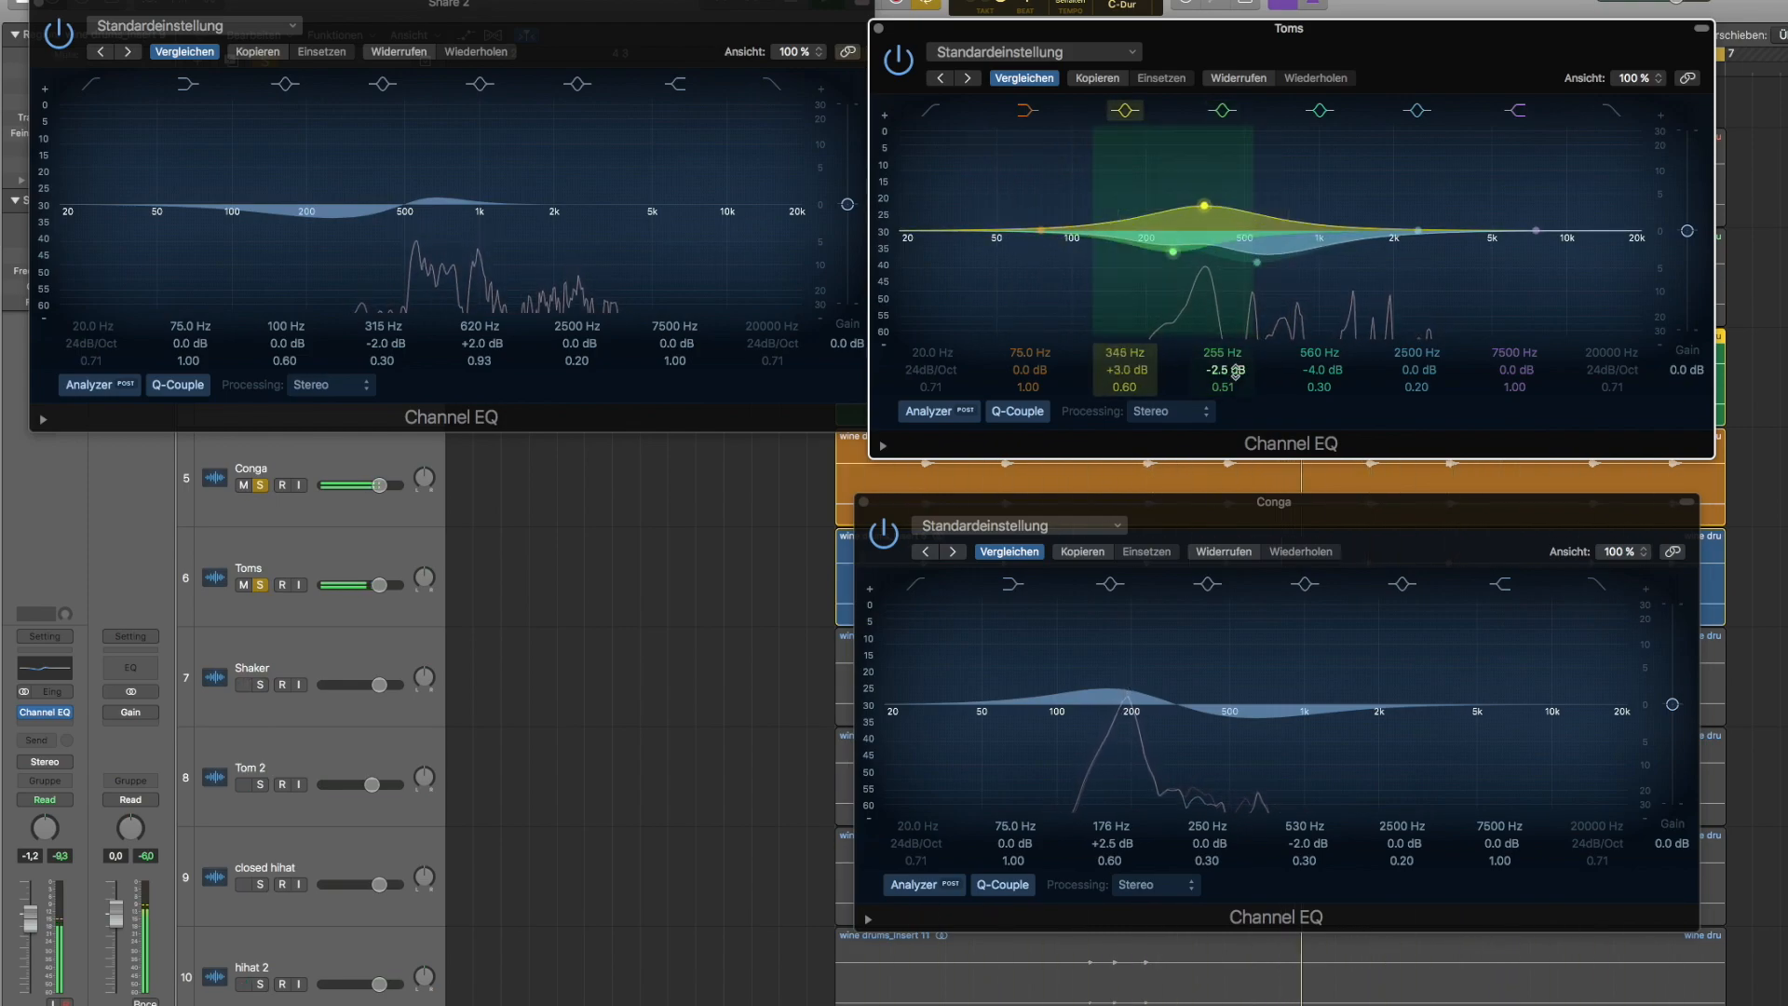
pyautogui.moveTo(1137, 387); pyautogui.dragTo(1172, 338)
pyautogui.moveTo(1206, 207); pyautogui.dragTo(1200, 211)
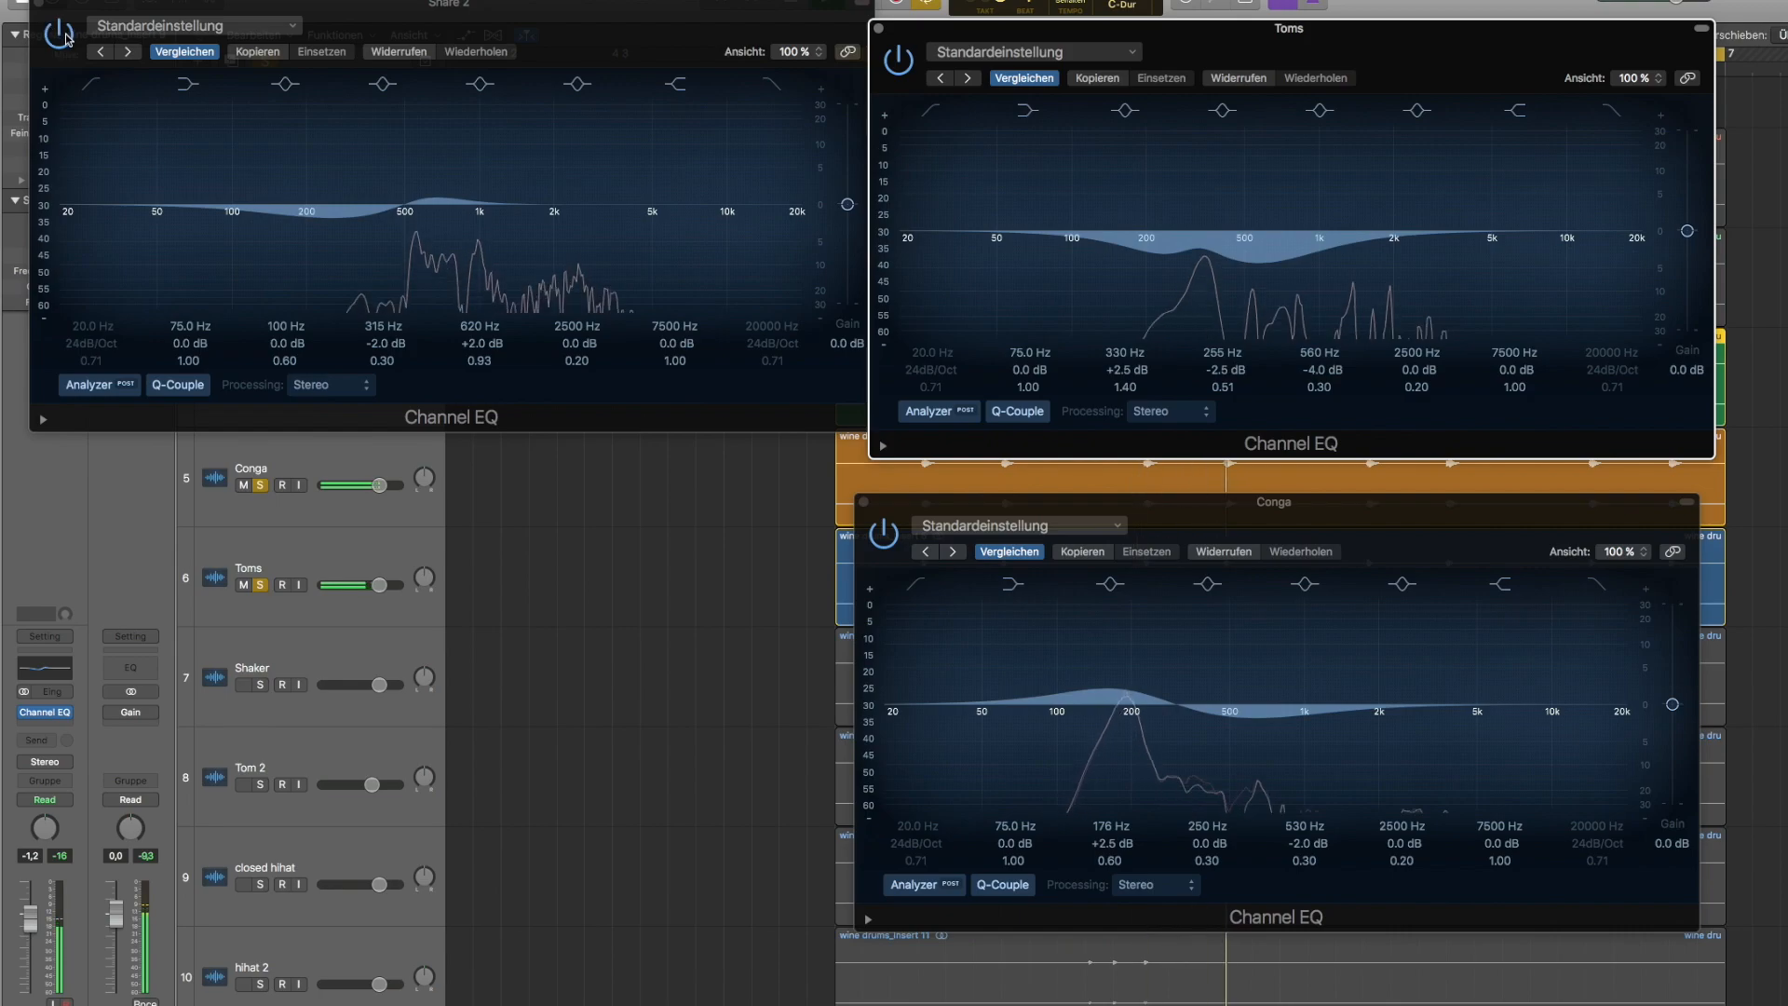
# Step: Compare the soloed tracks with the Conga, Toms and Snare 2 EQs bypassed and active, leaving all three on
pyautogui.click(888, 545)
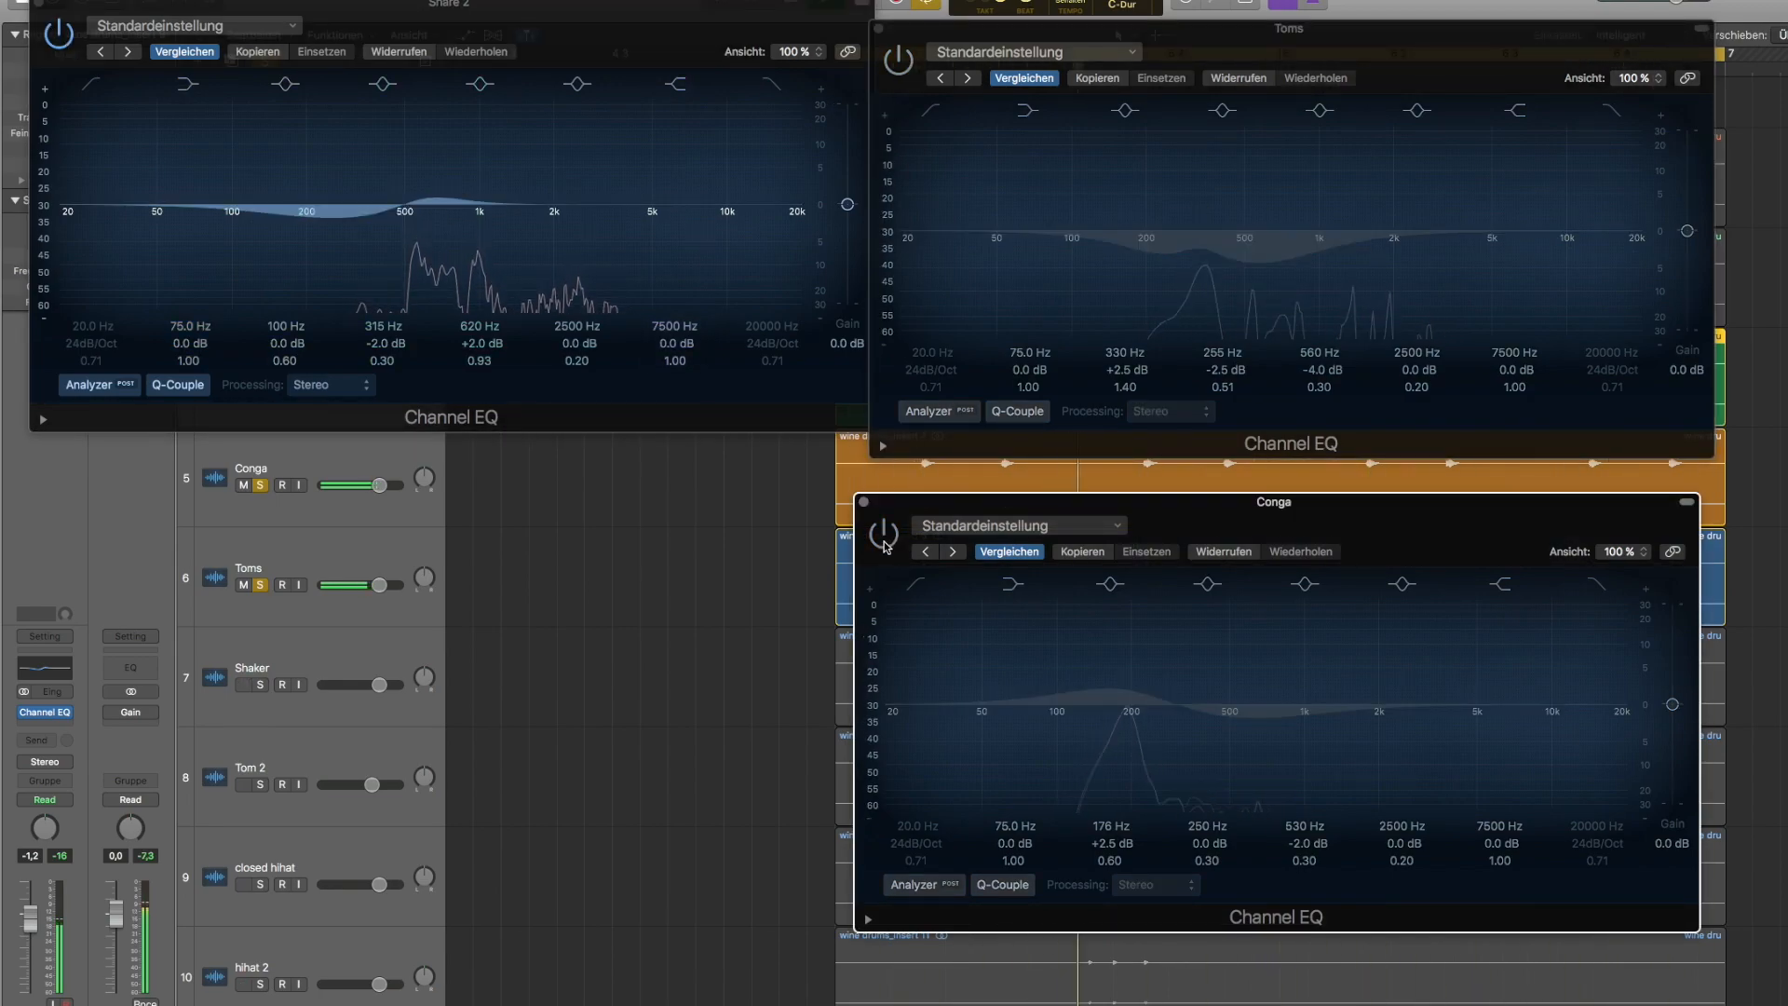
pyautogui.click(885, 545)
pyautogui.click(901, 63)
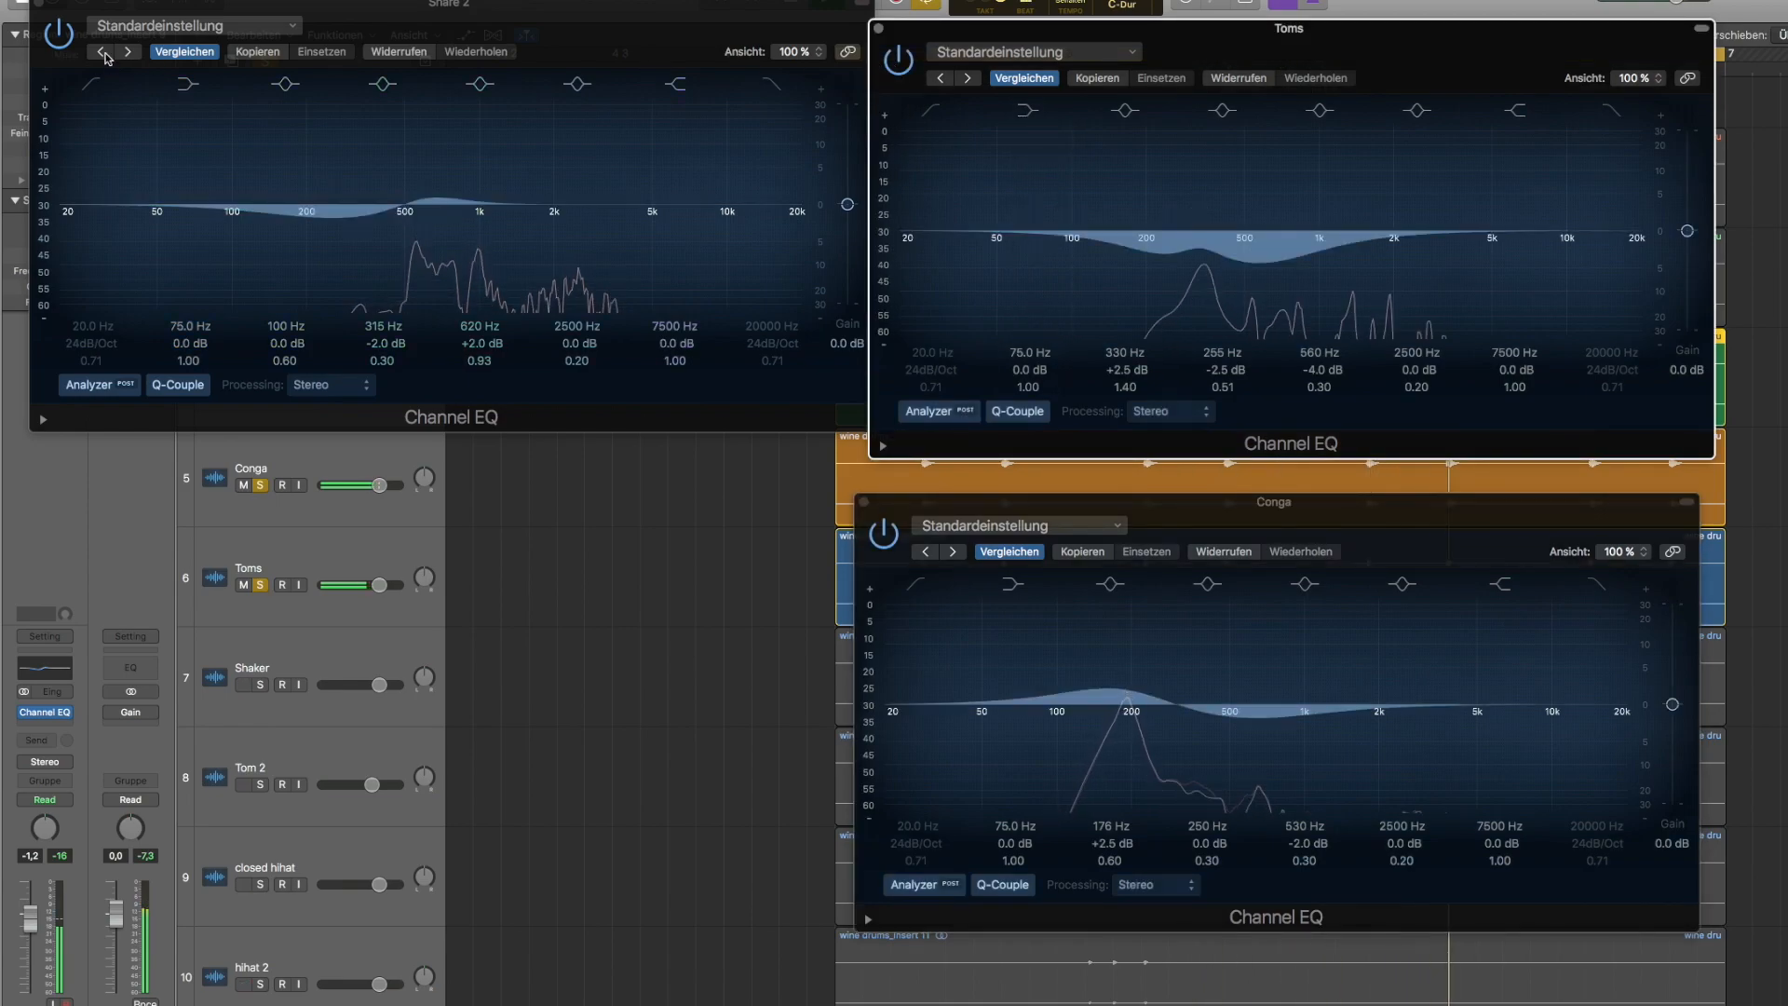
pyautogui.click(63, 40)
pyautogui.click(65, 42)
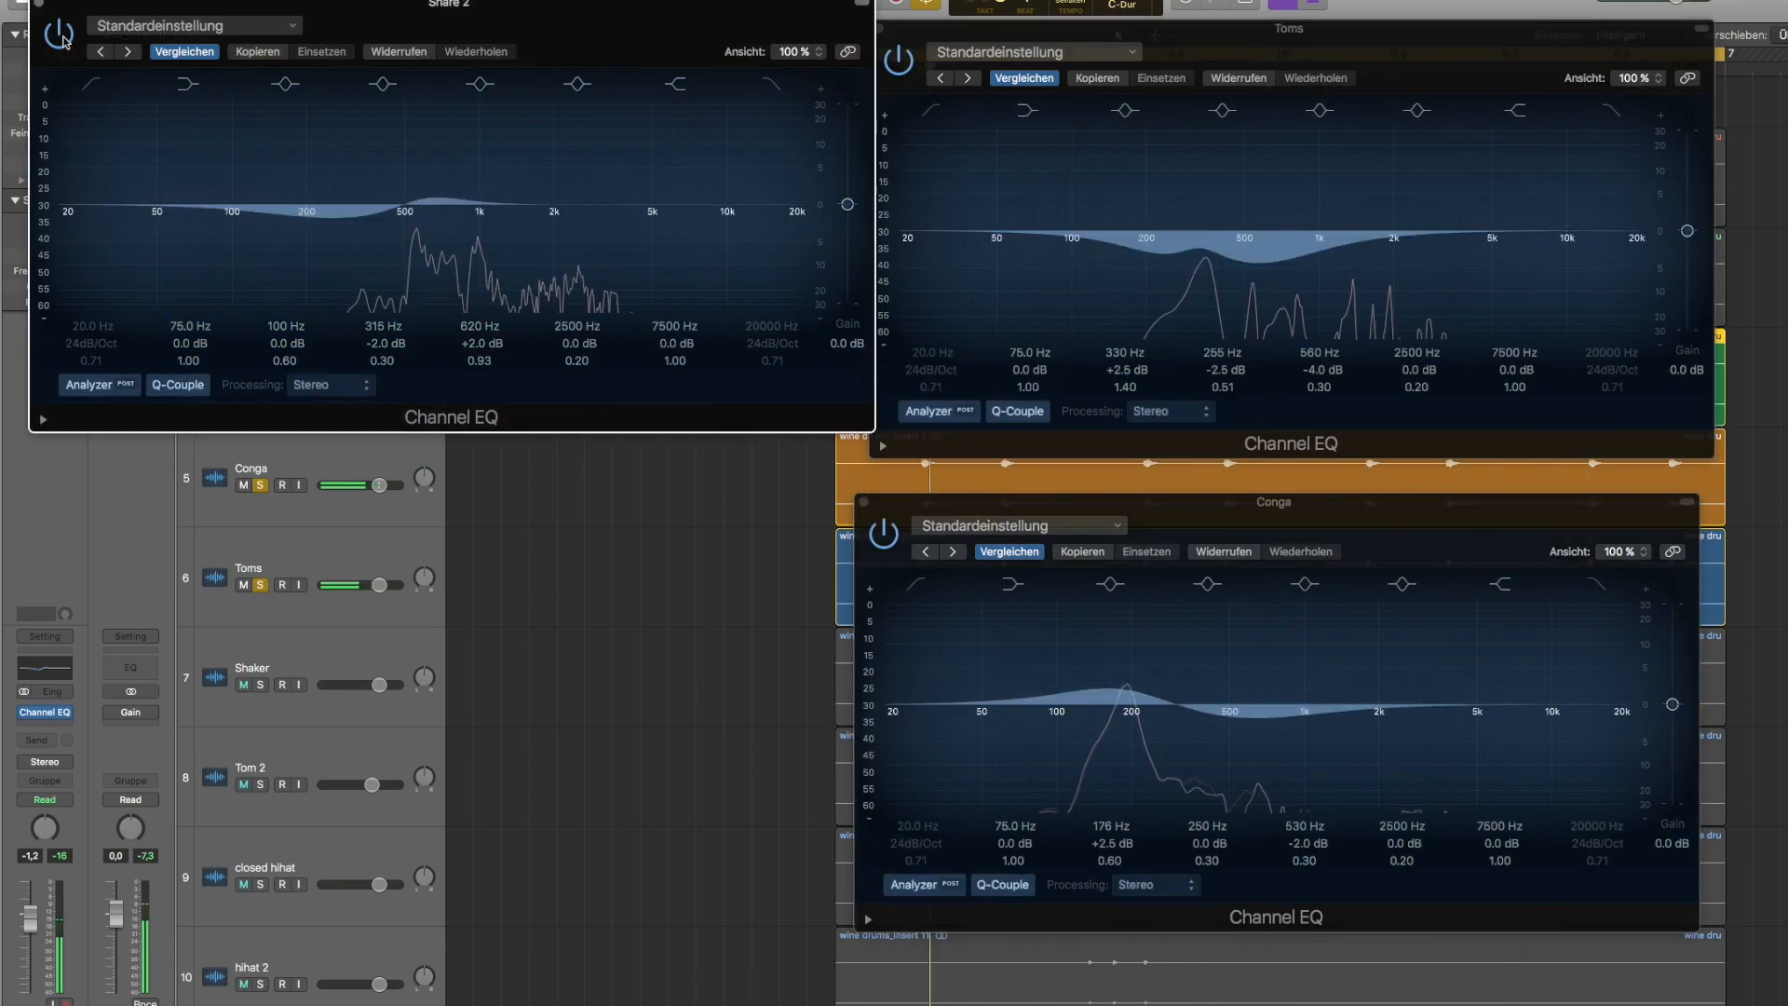
pyautogui.click(921, 195)
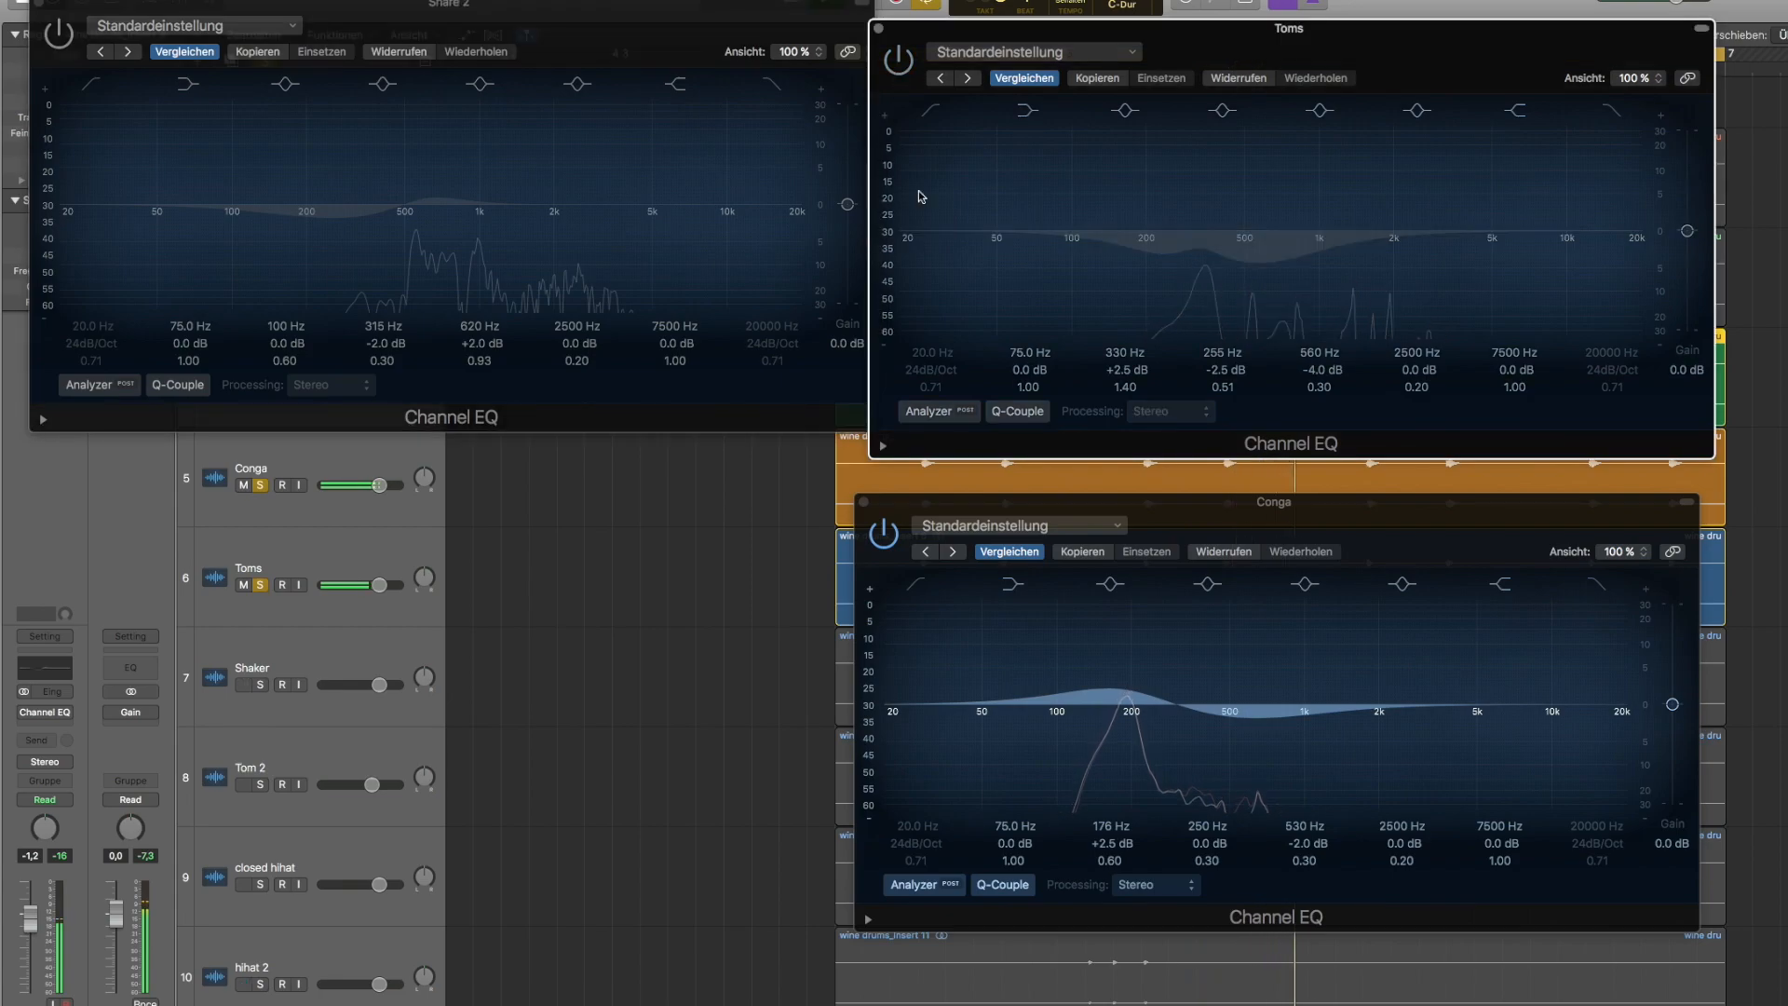
pyautogui.click(886, 536)
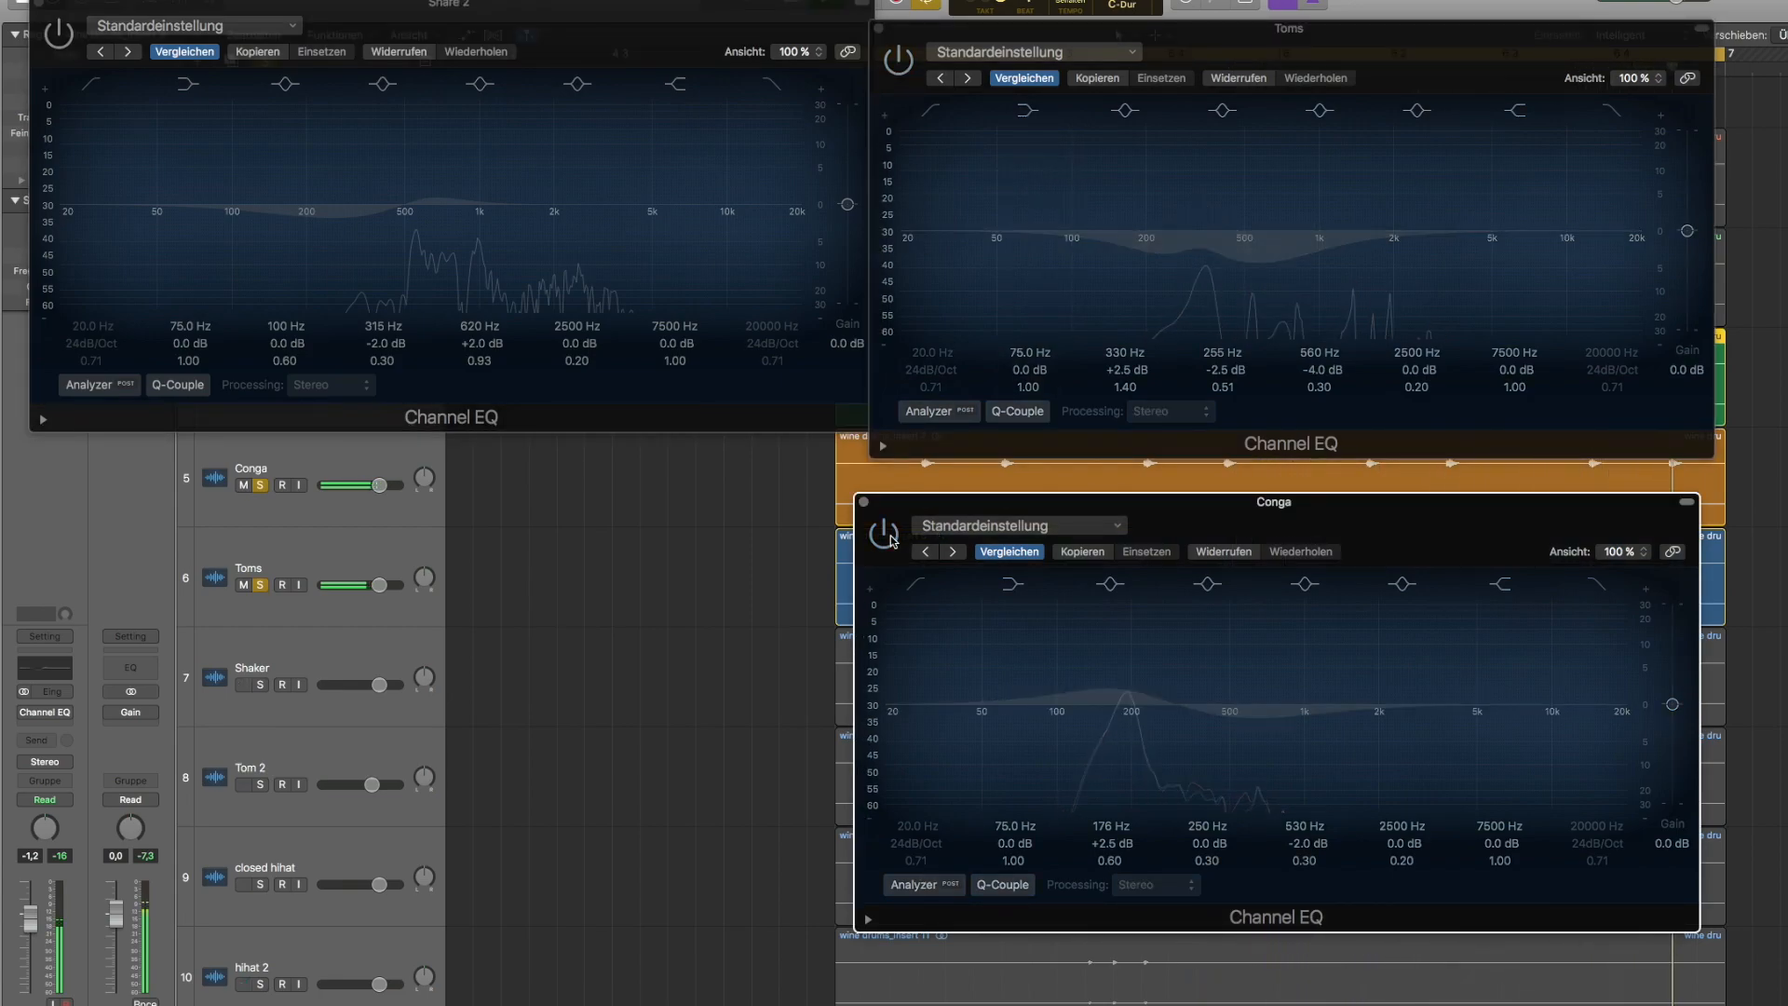
pyautogui.click(886, 536)
pyautogui.click(56, 35)
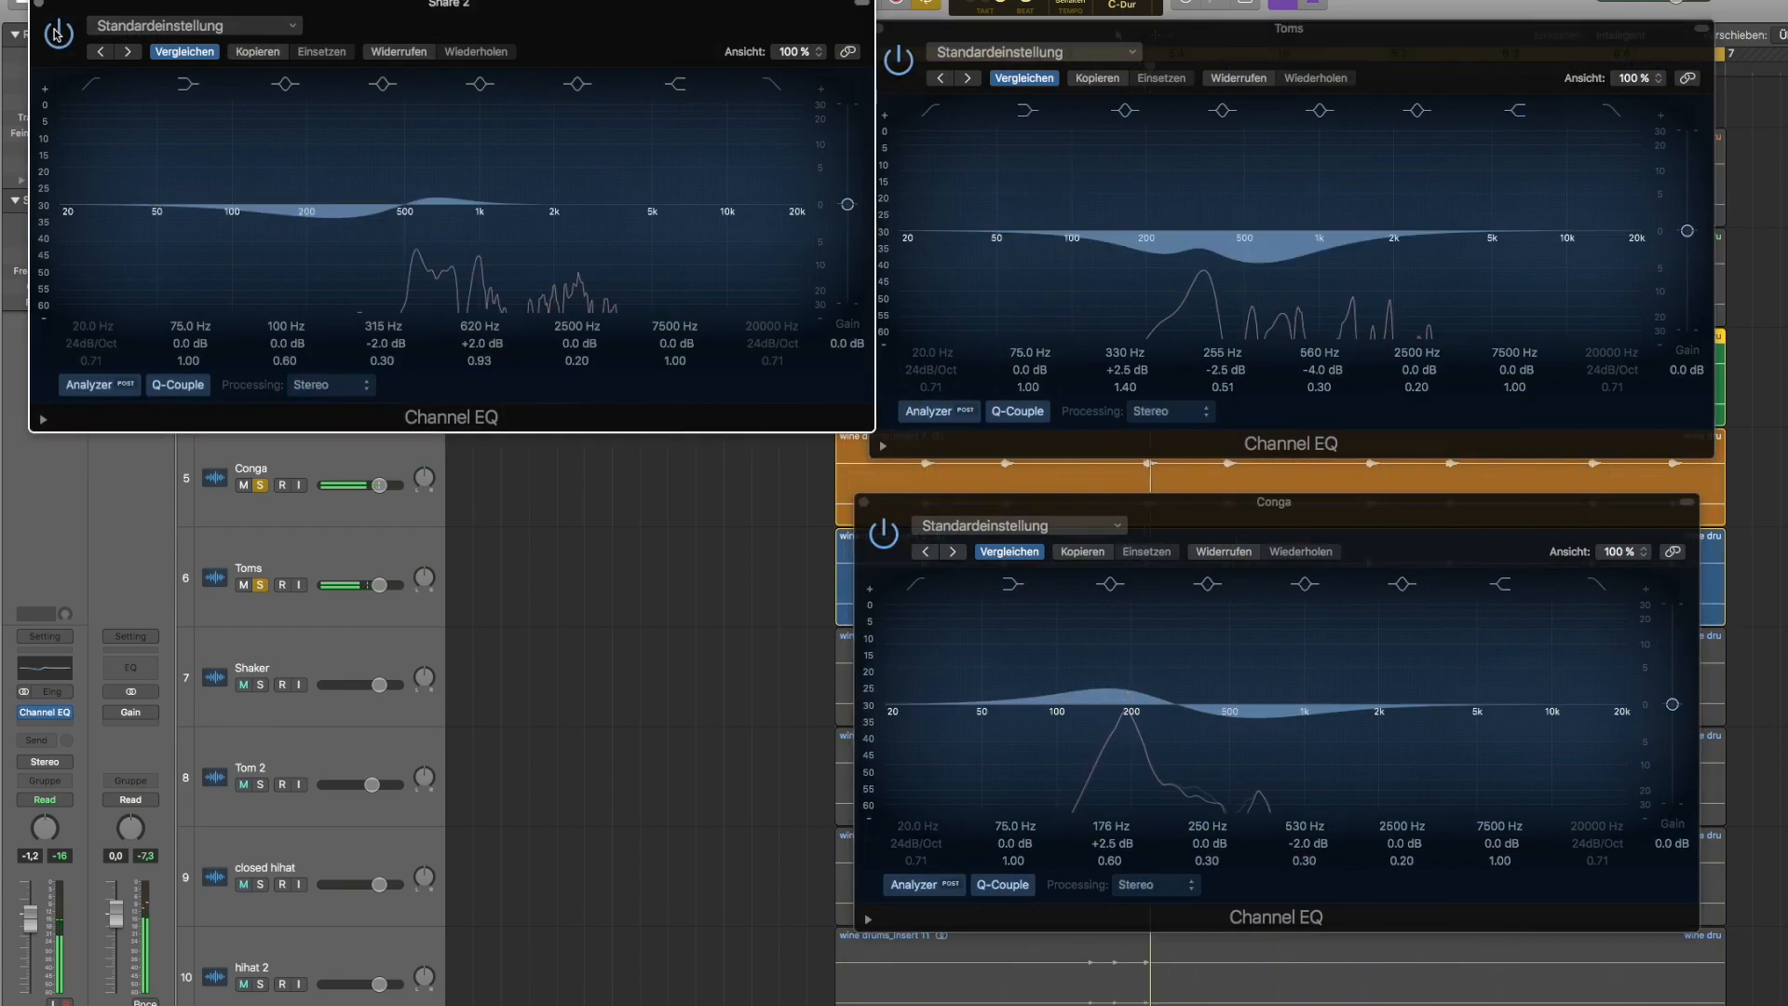
# Step: Unsolo Snare 2, Conga and Toms, play the full drum loop, and move the Snare 2 EQ clear of the other EQ windows
pyautogui.moveTo(329, 42); pyautogui.dragTo(820, 97)
pyautogui.moveTo(260, 386); pyautogui.dragTo(258, 588)
pyautogui.press('space')
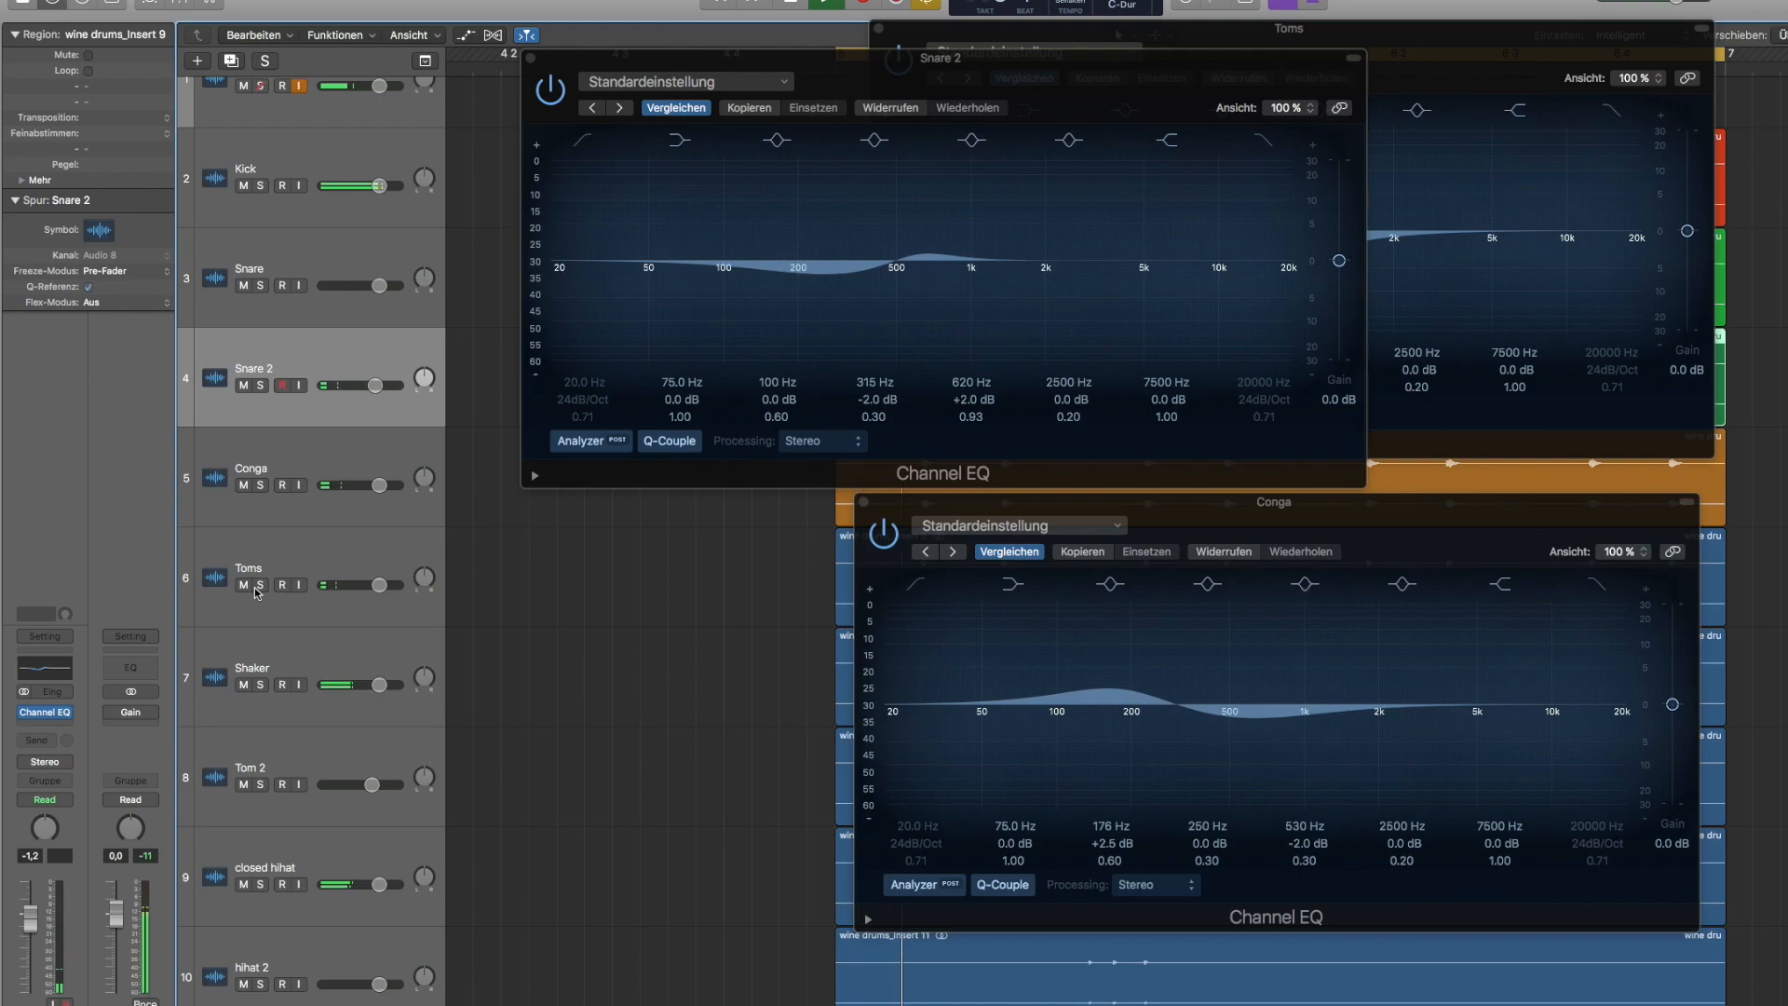
pyautogui.moveTo(1056, 80); pyautogui.dragTo(538, 18)
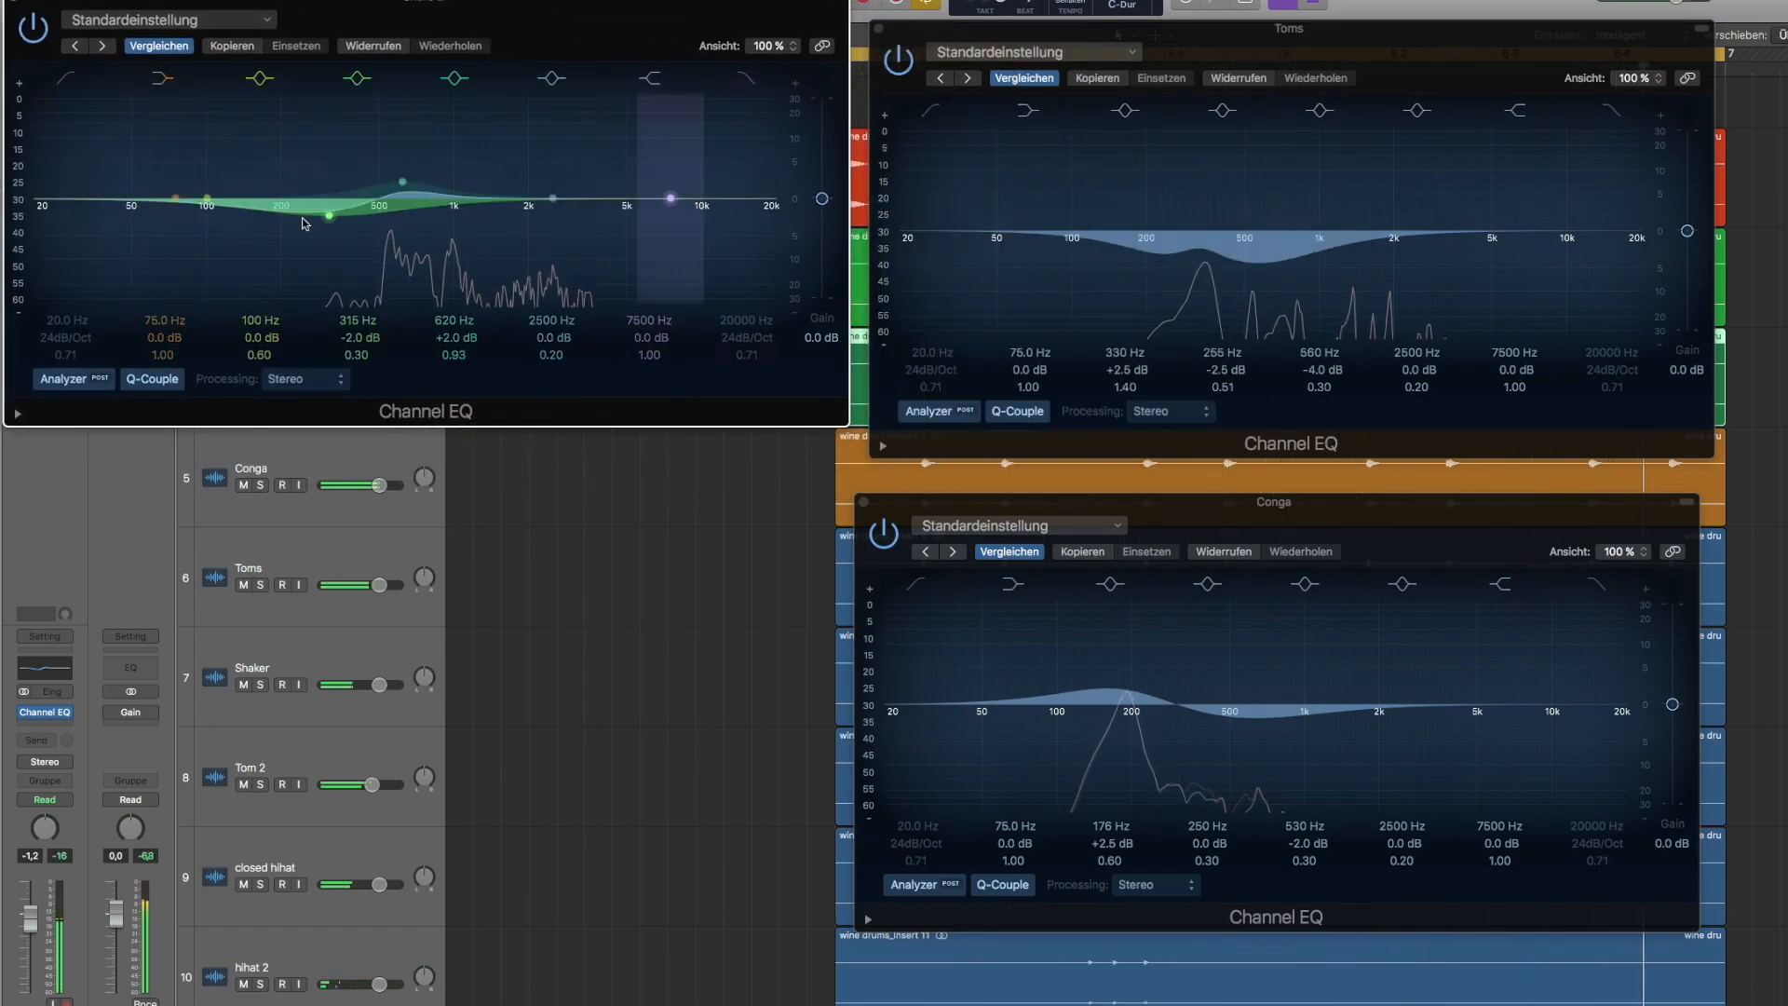
# Step: Bypass and re-enable the three Channel EQs during playback to compare their effect in the full drum mix
pyautogui.click(905, 79)
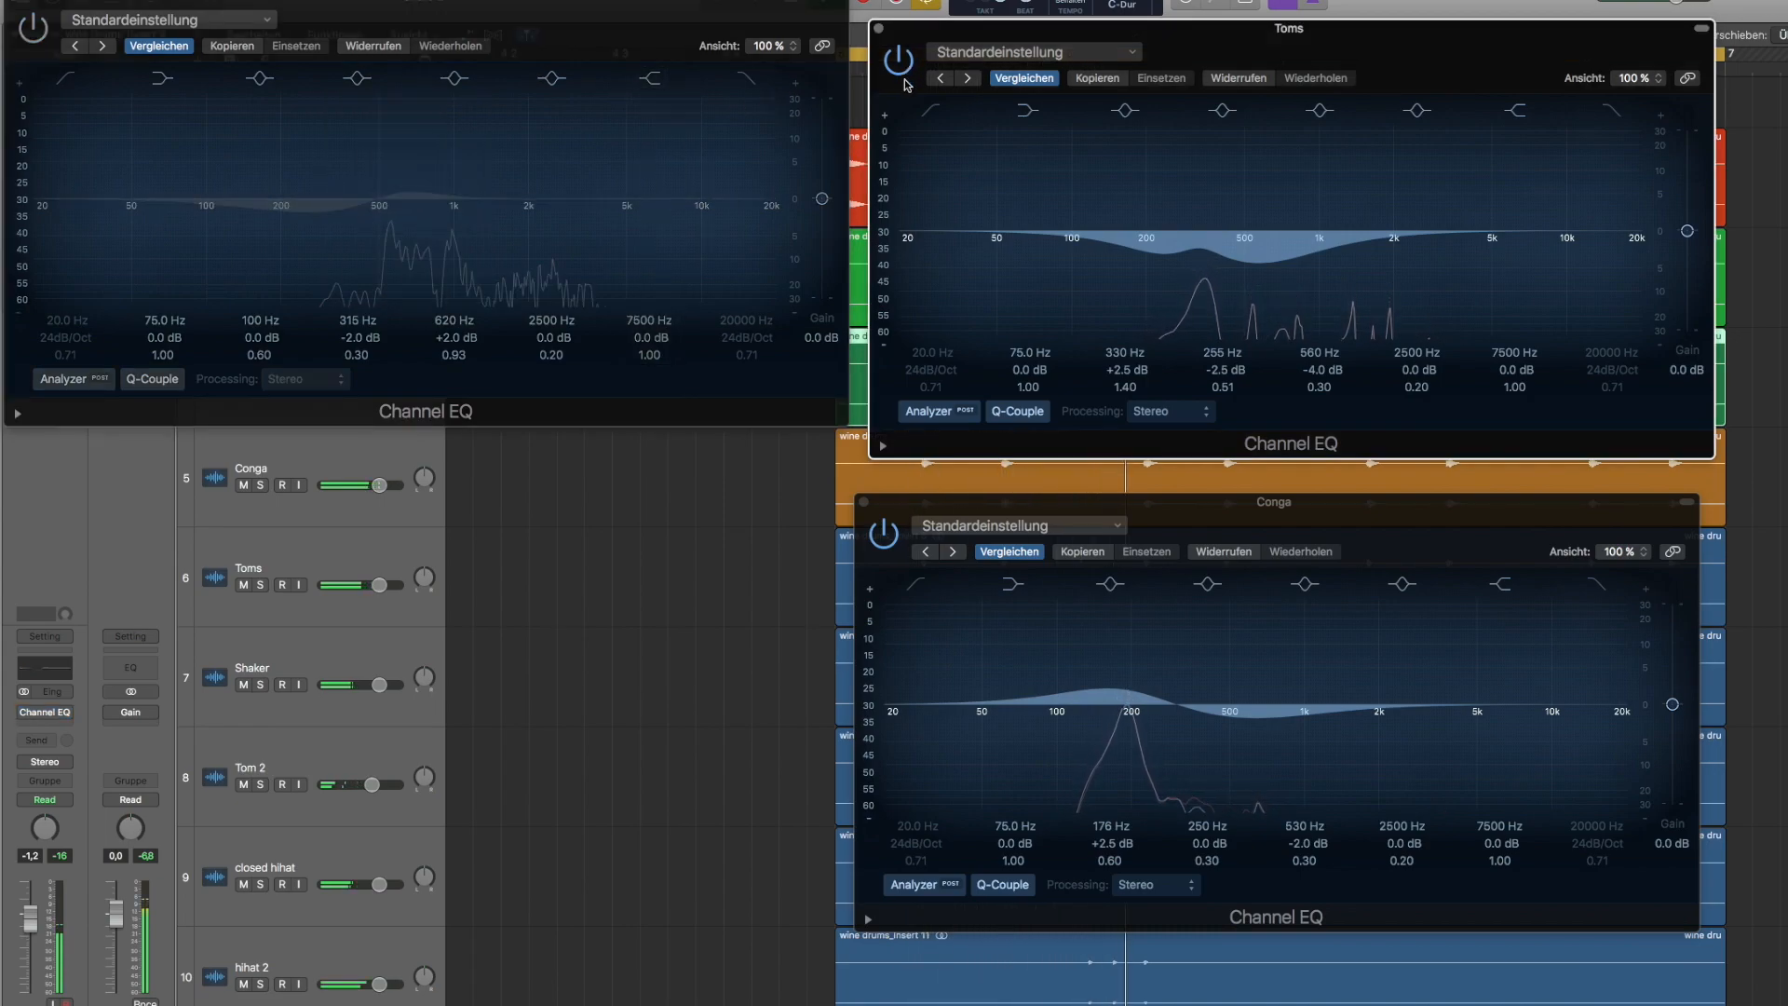
pyautogui.click(884, 535)
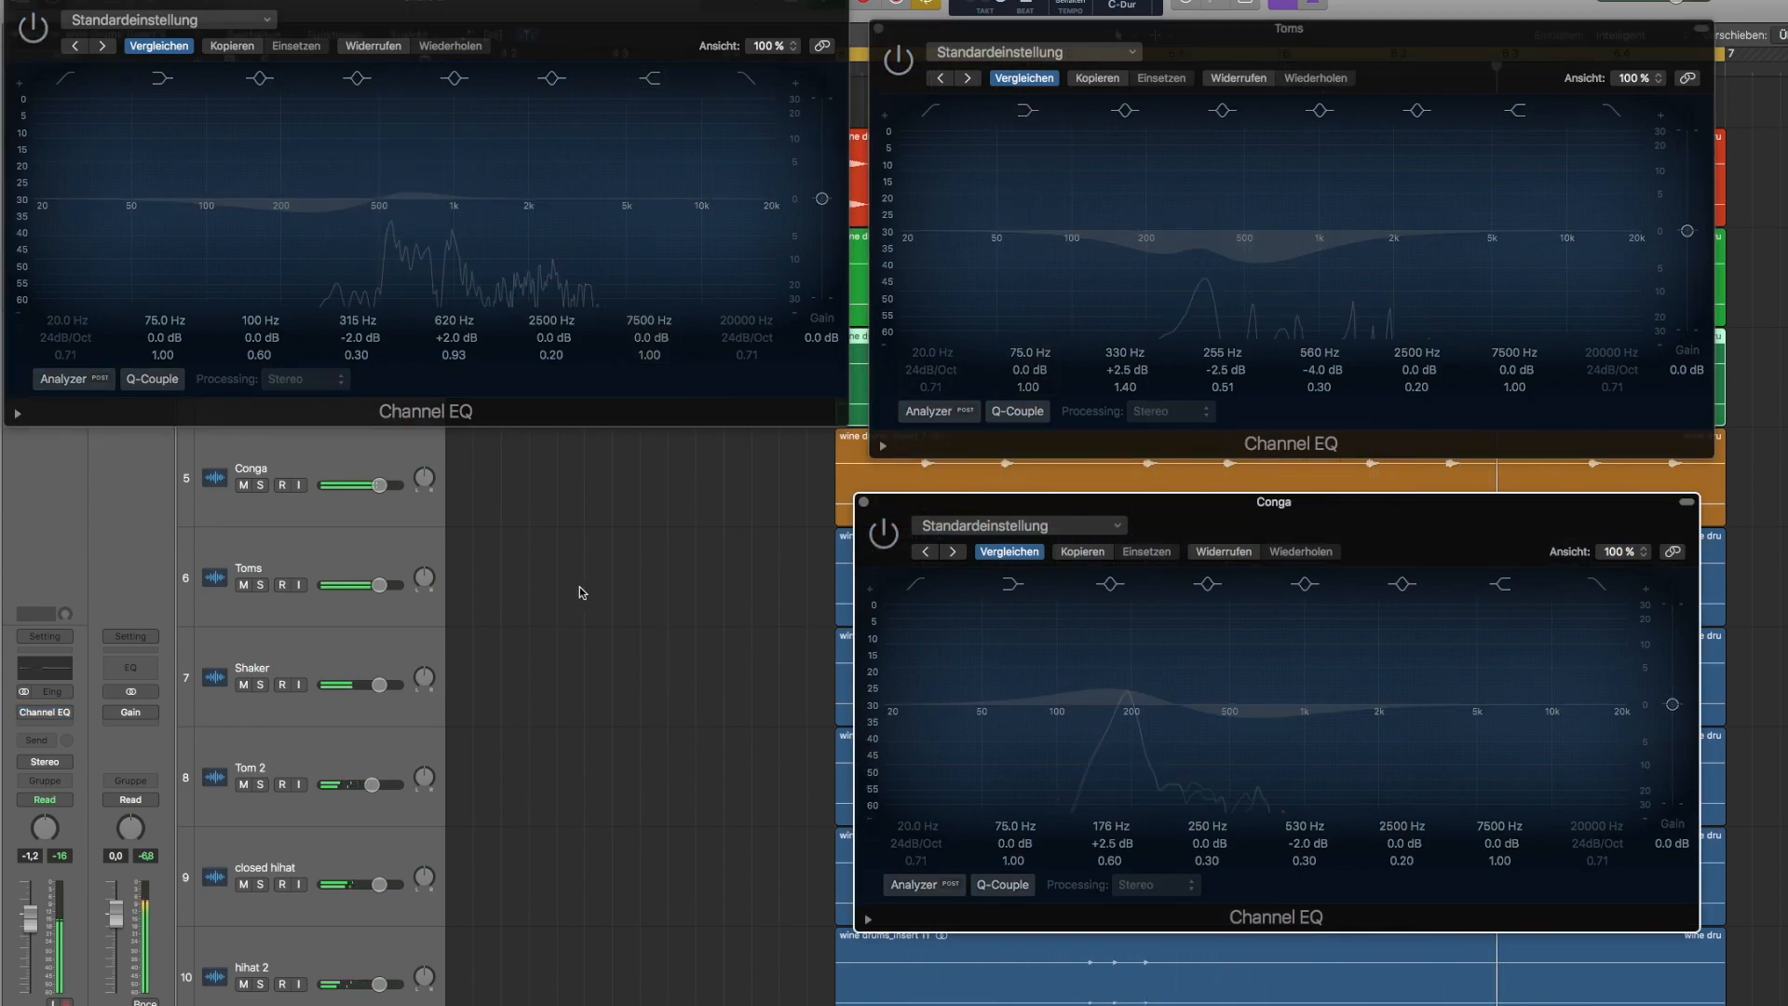
pyautogui.click(893, 538)
pyautogui.click(901, 64)
pyautogui.click(36, 31)
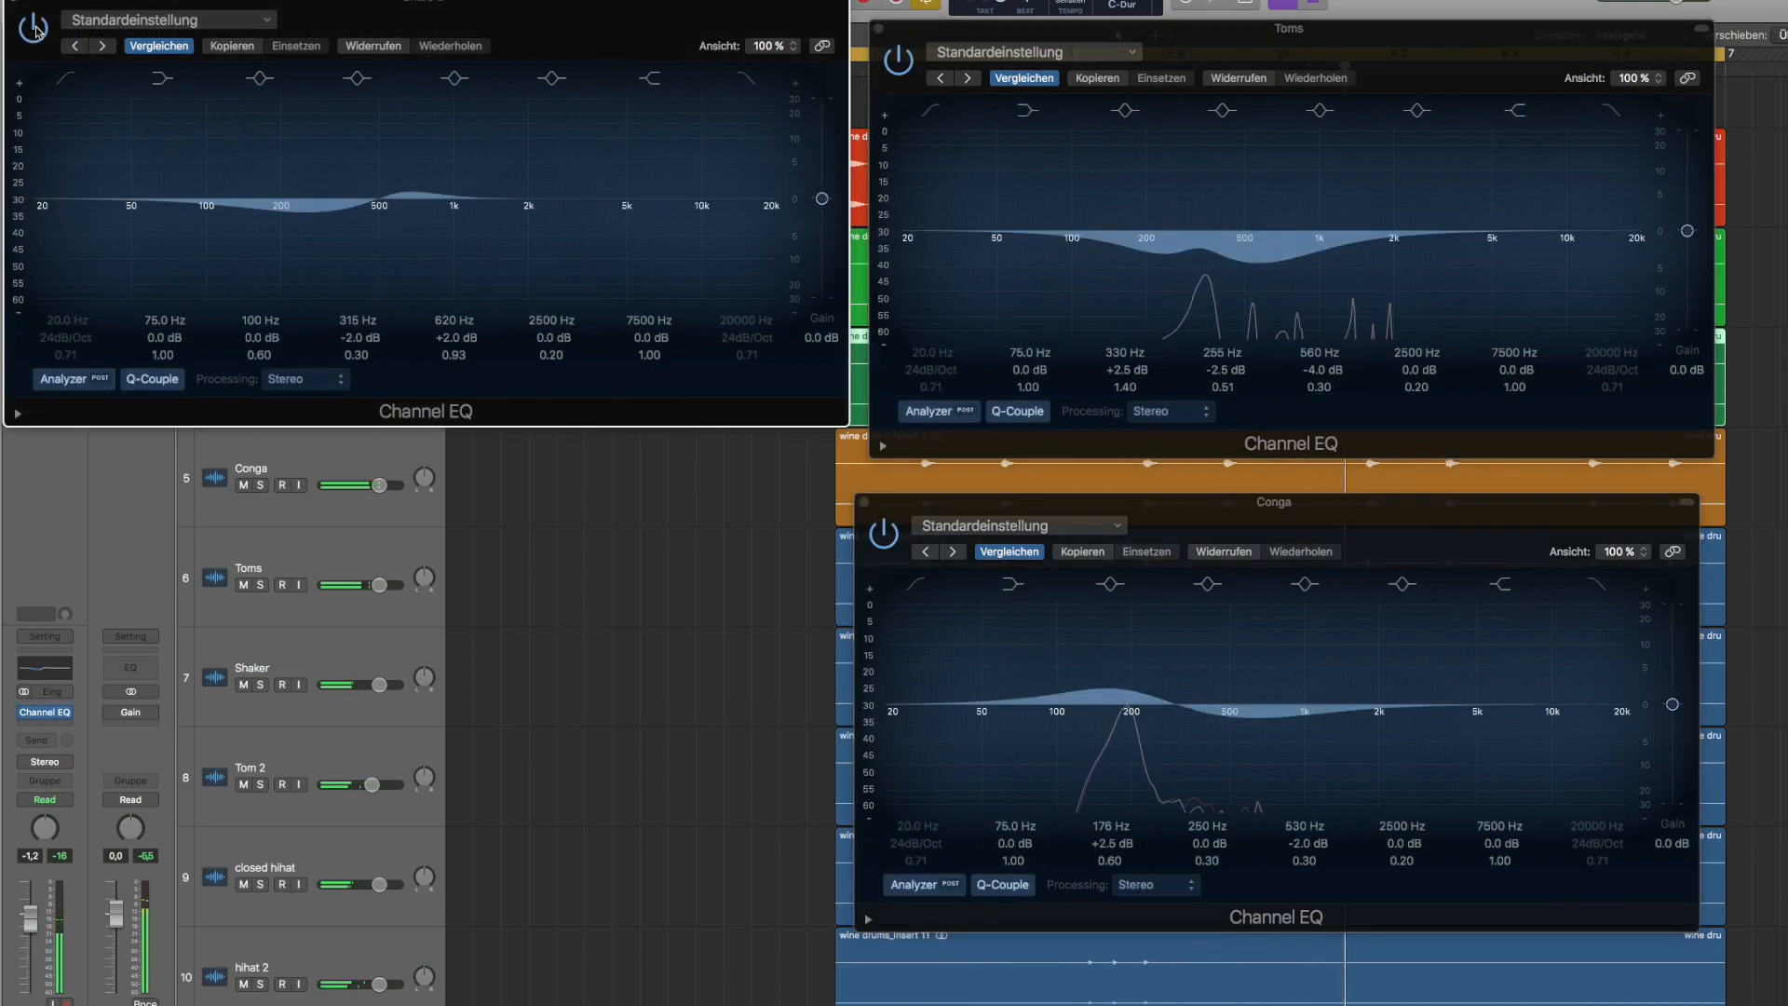